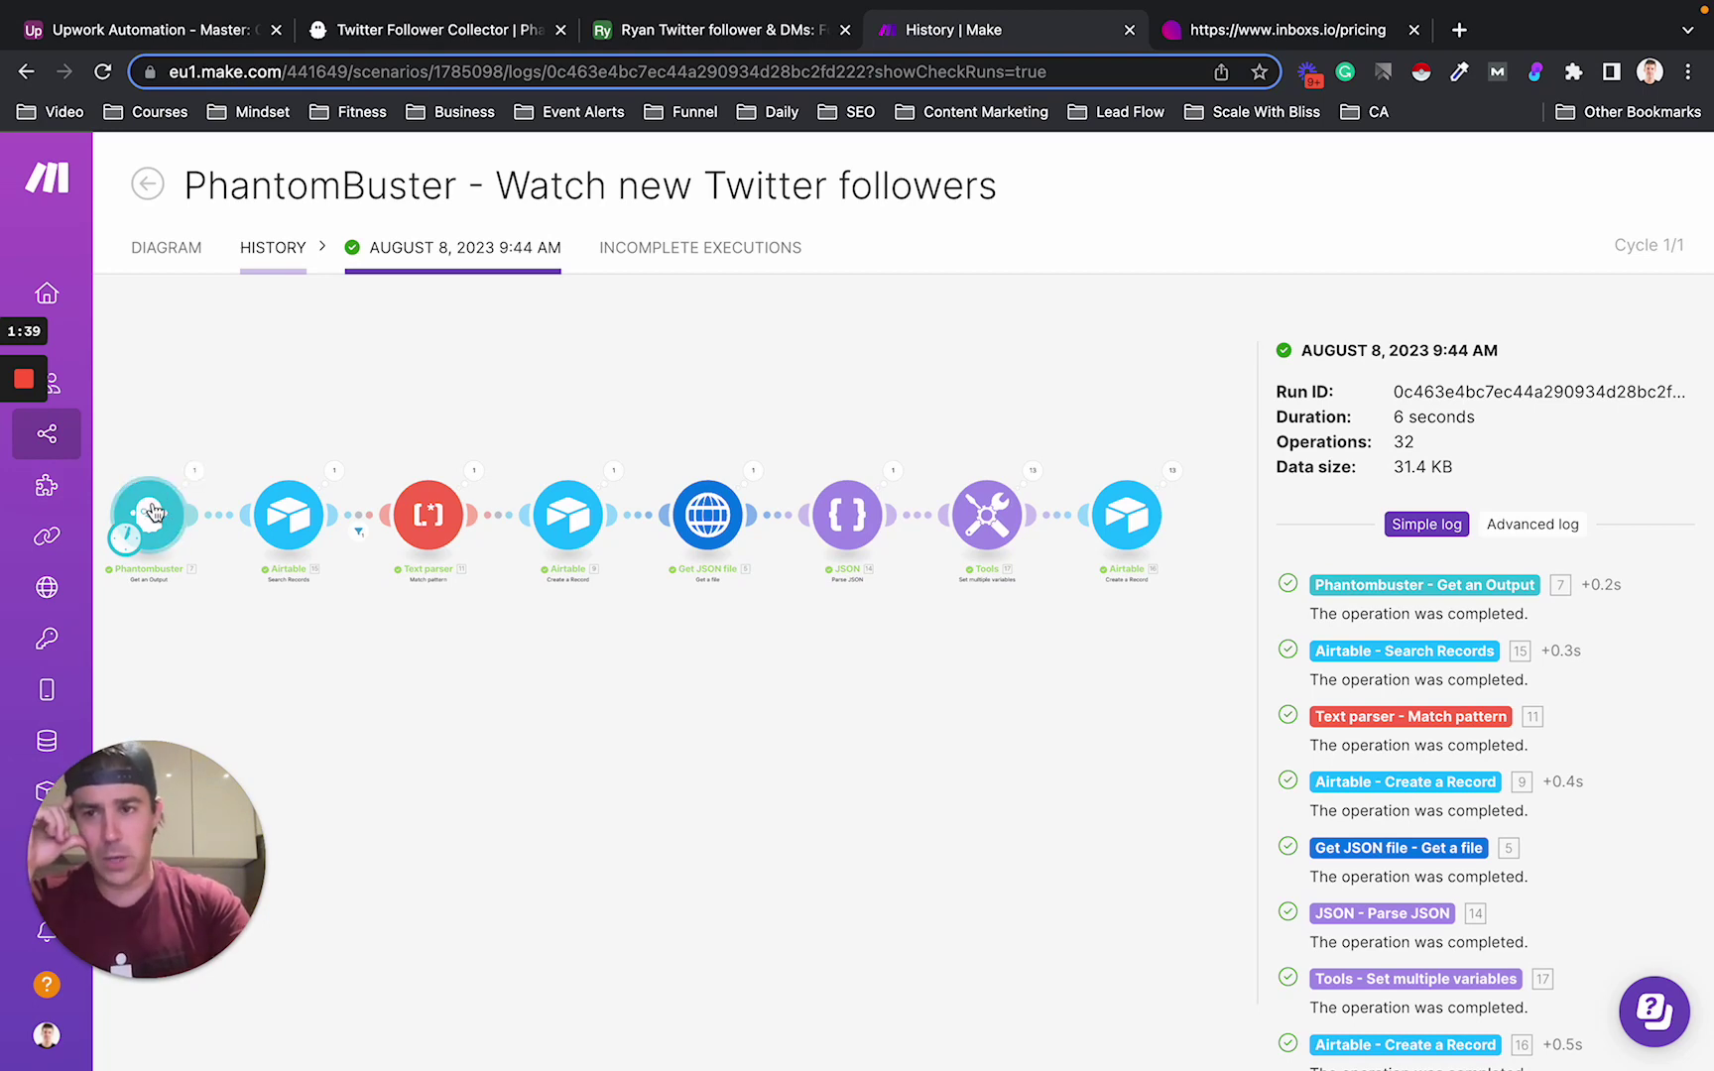
{"action": "left_click", "coordinate": [196, 256]}
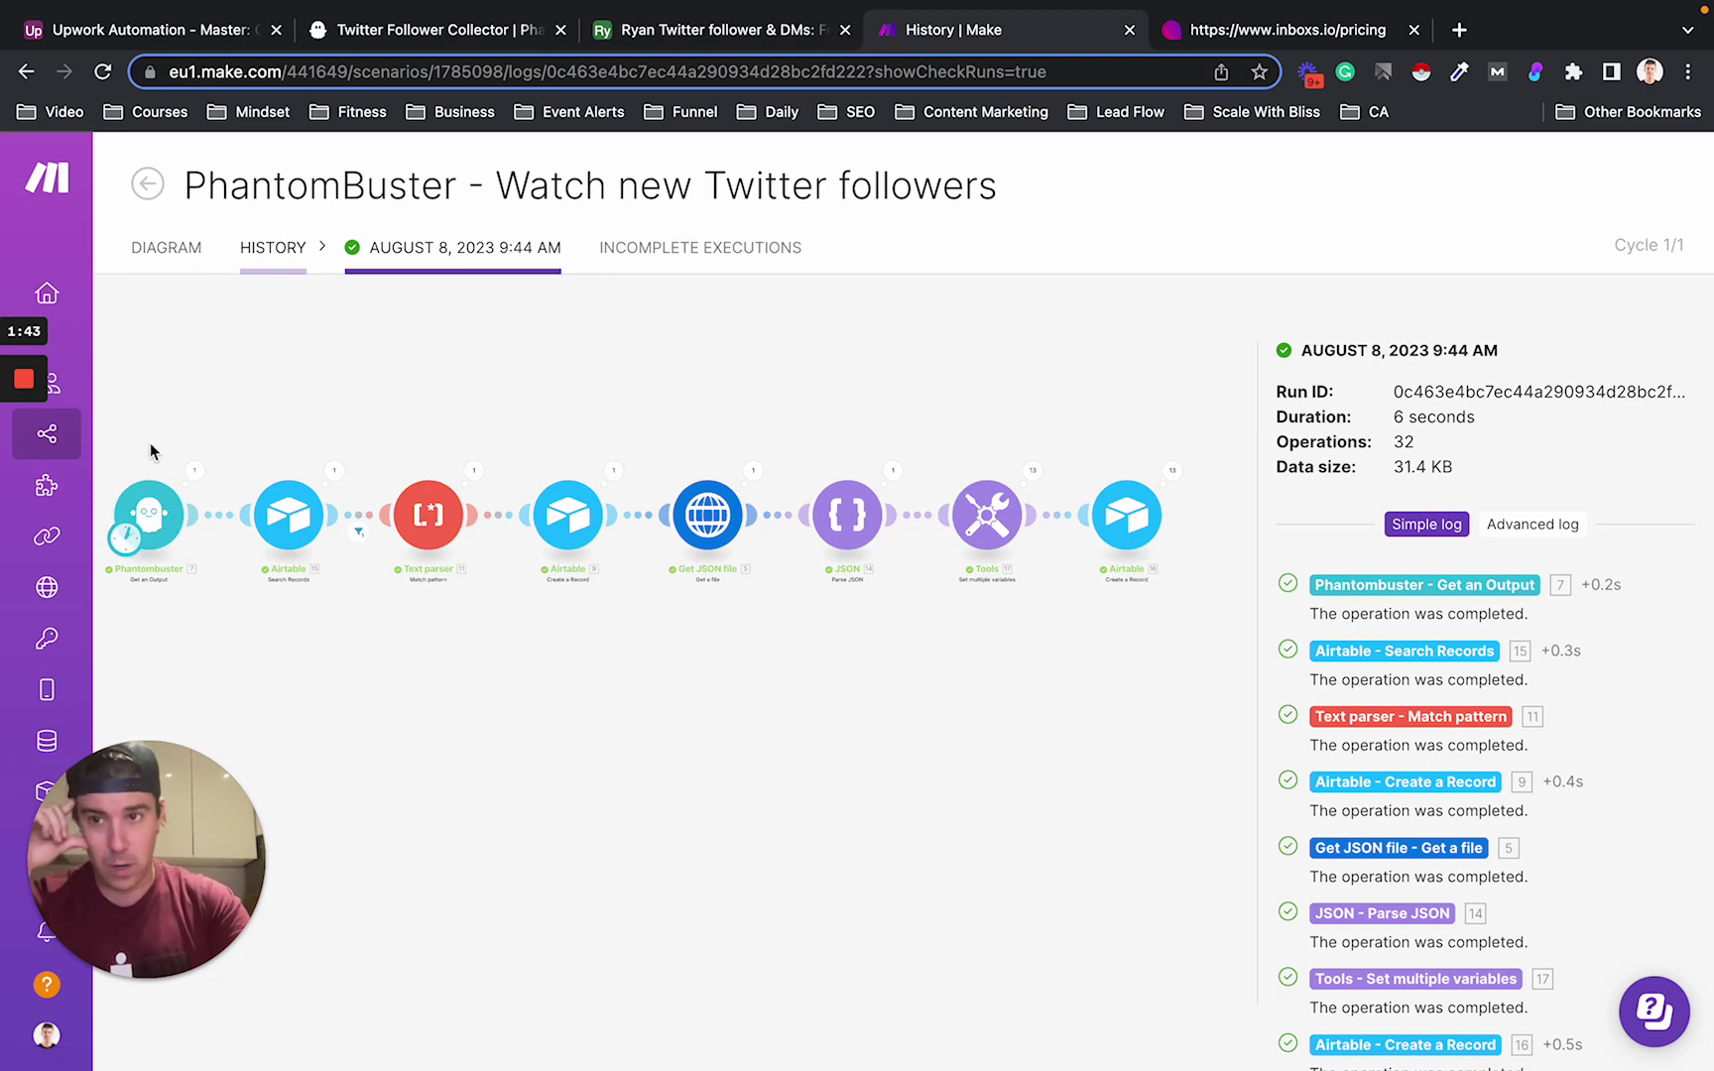
{"action": "left_click", "coordinate": [194, 479]}
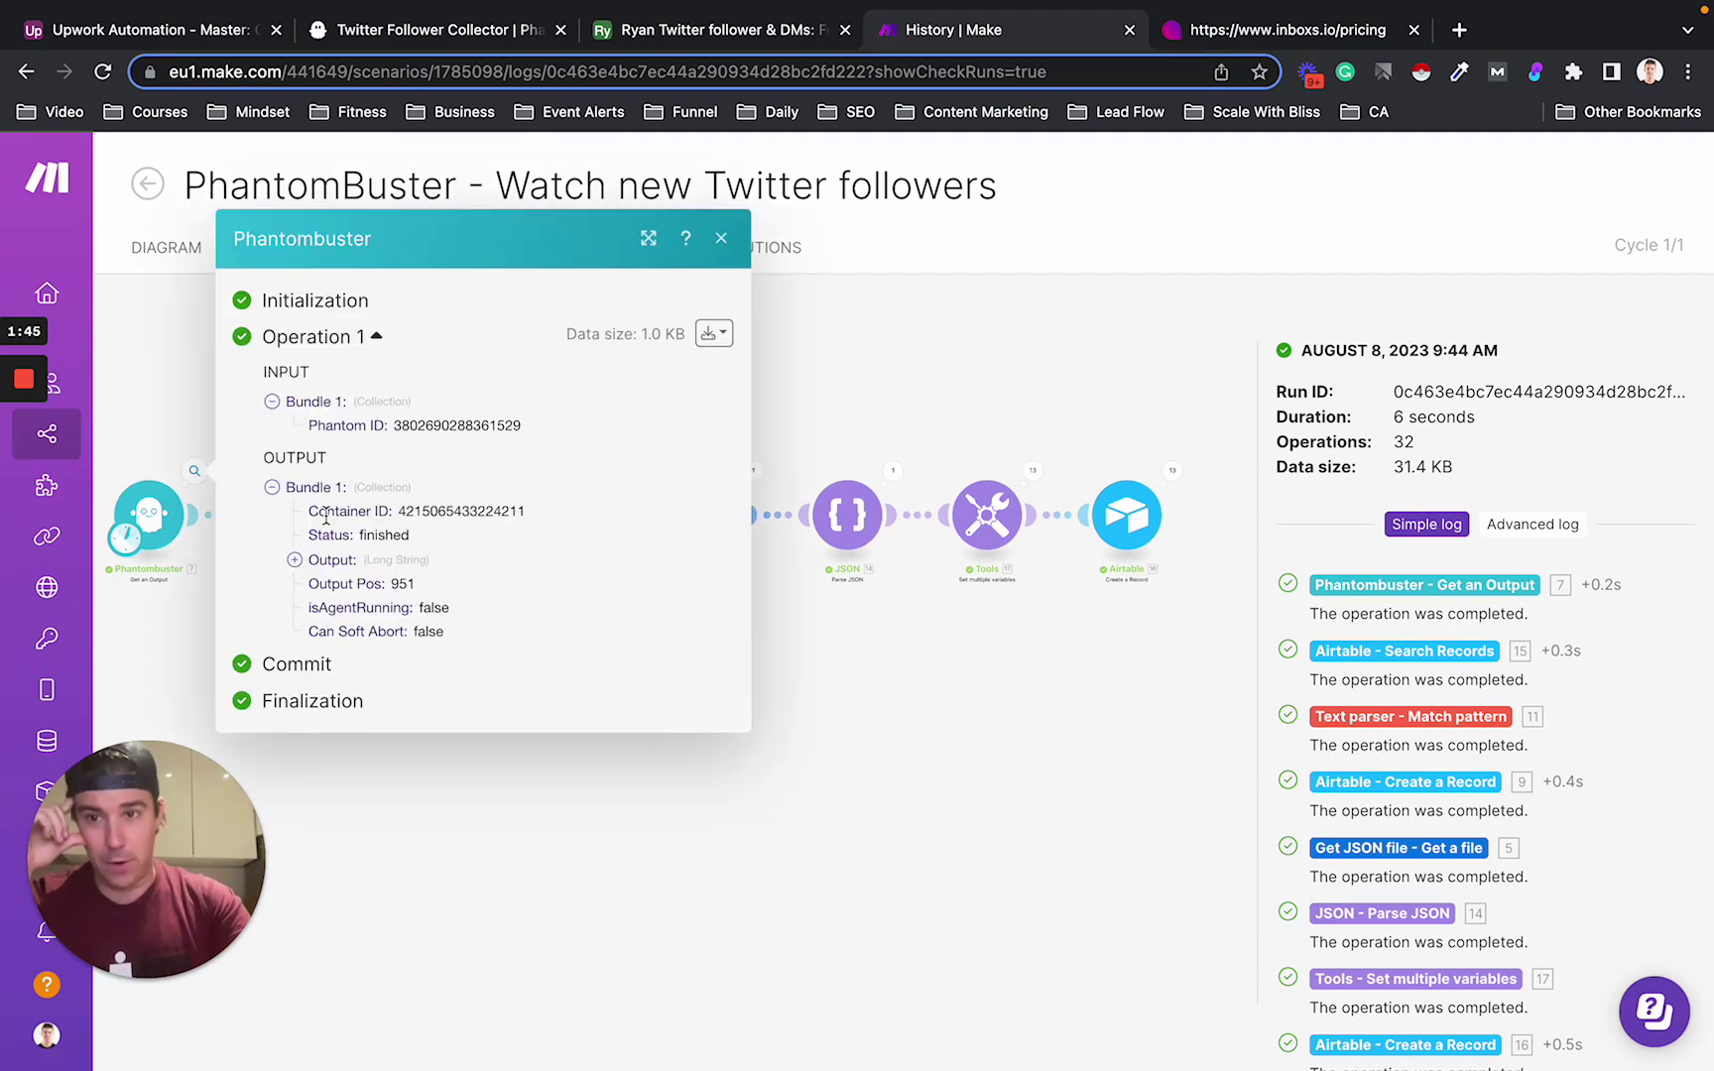
{"action": "left_click", "coordinate": [303, 561]}
{"action": "scroll", "coordinate": [397, 630], "scroll_direction": "down", "scroll_amount": 3}
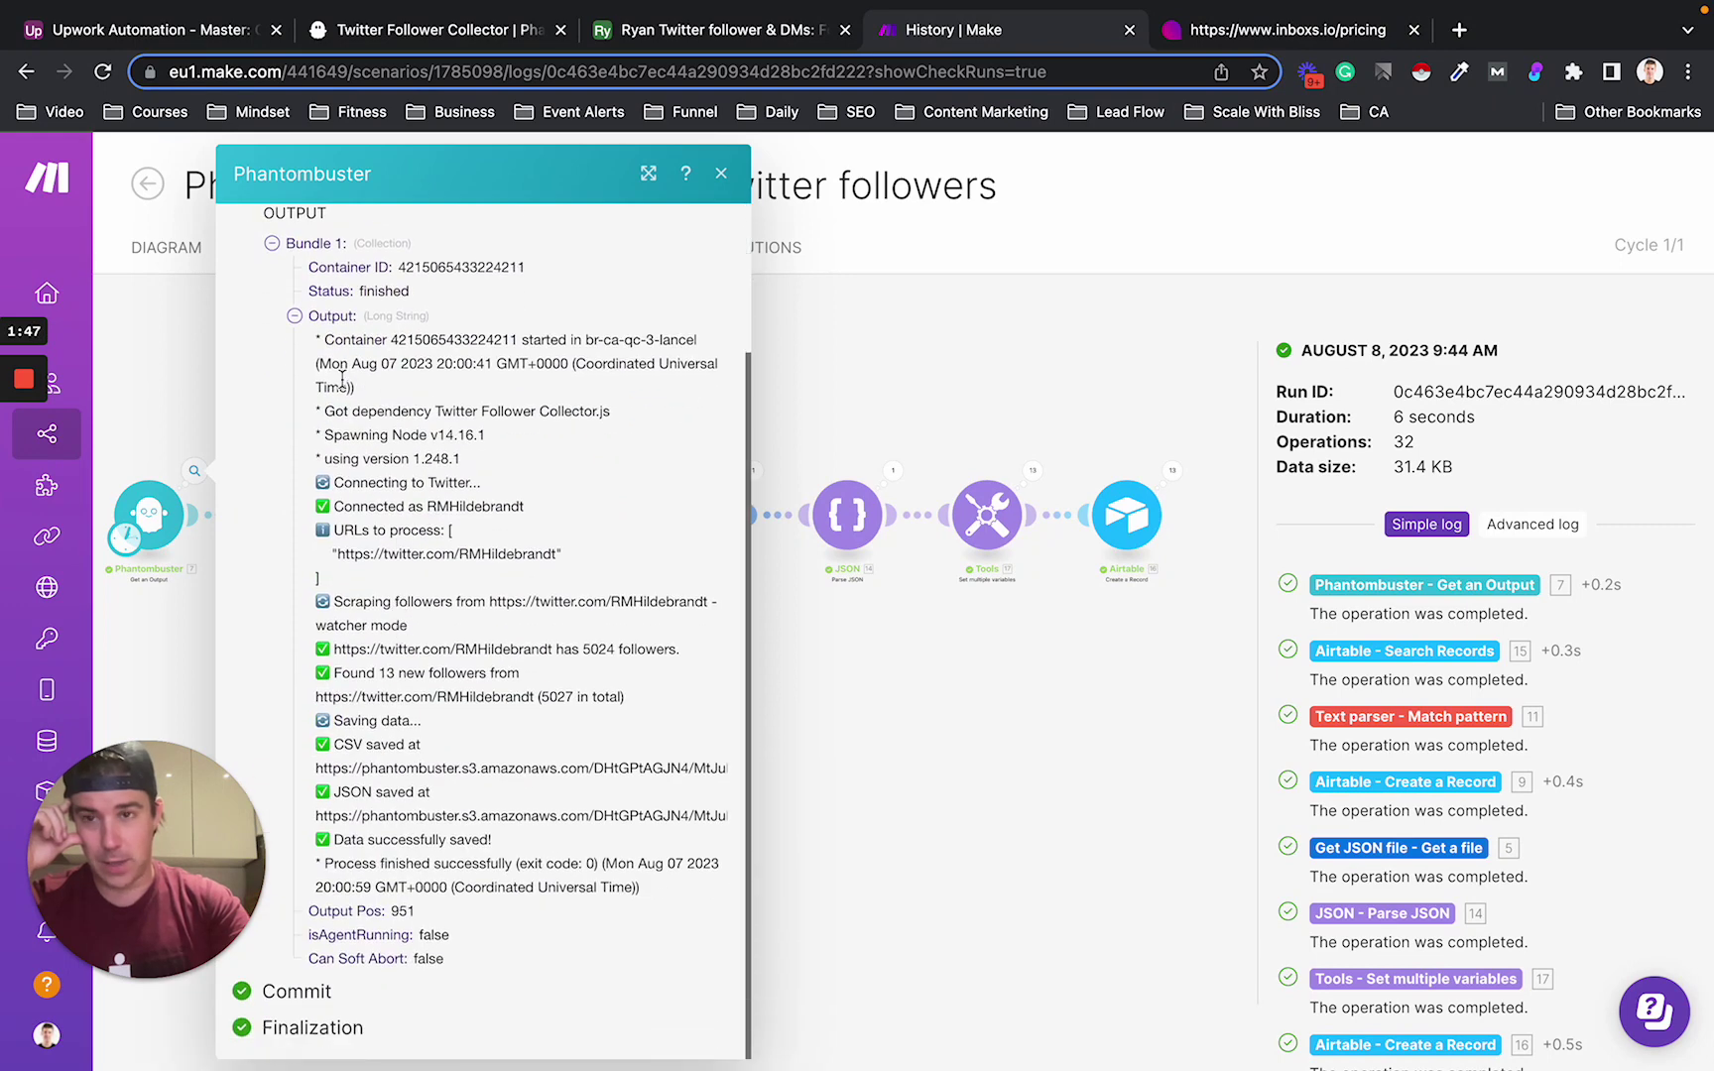
{"action": "left_click_drag", "start_coordinate": [326, 339], "coordinate": [478, 494]}
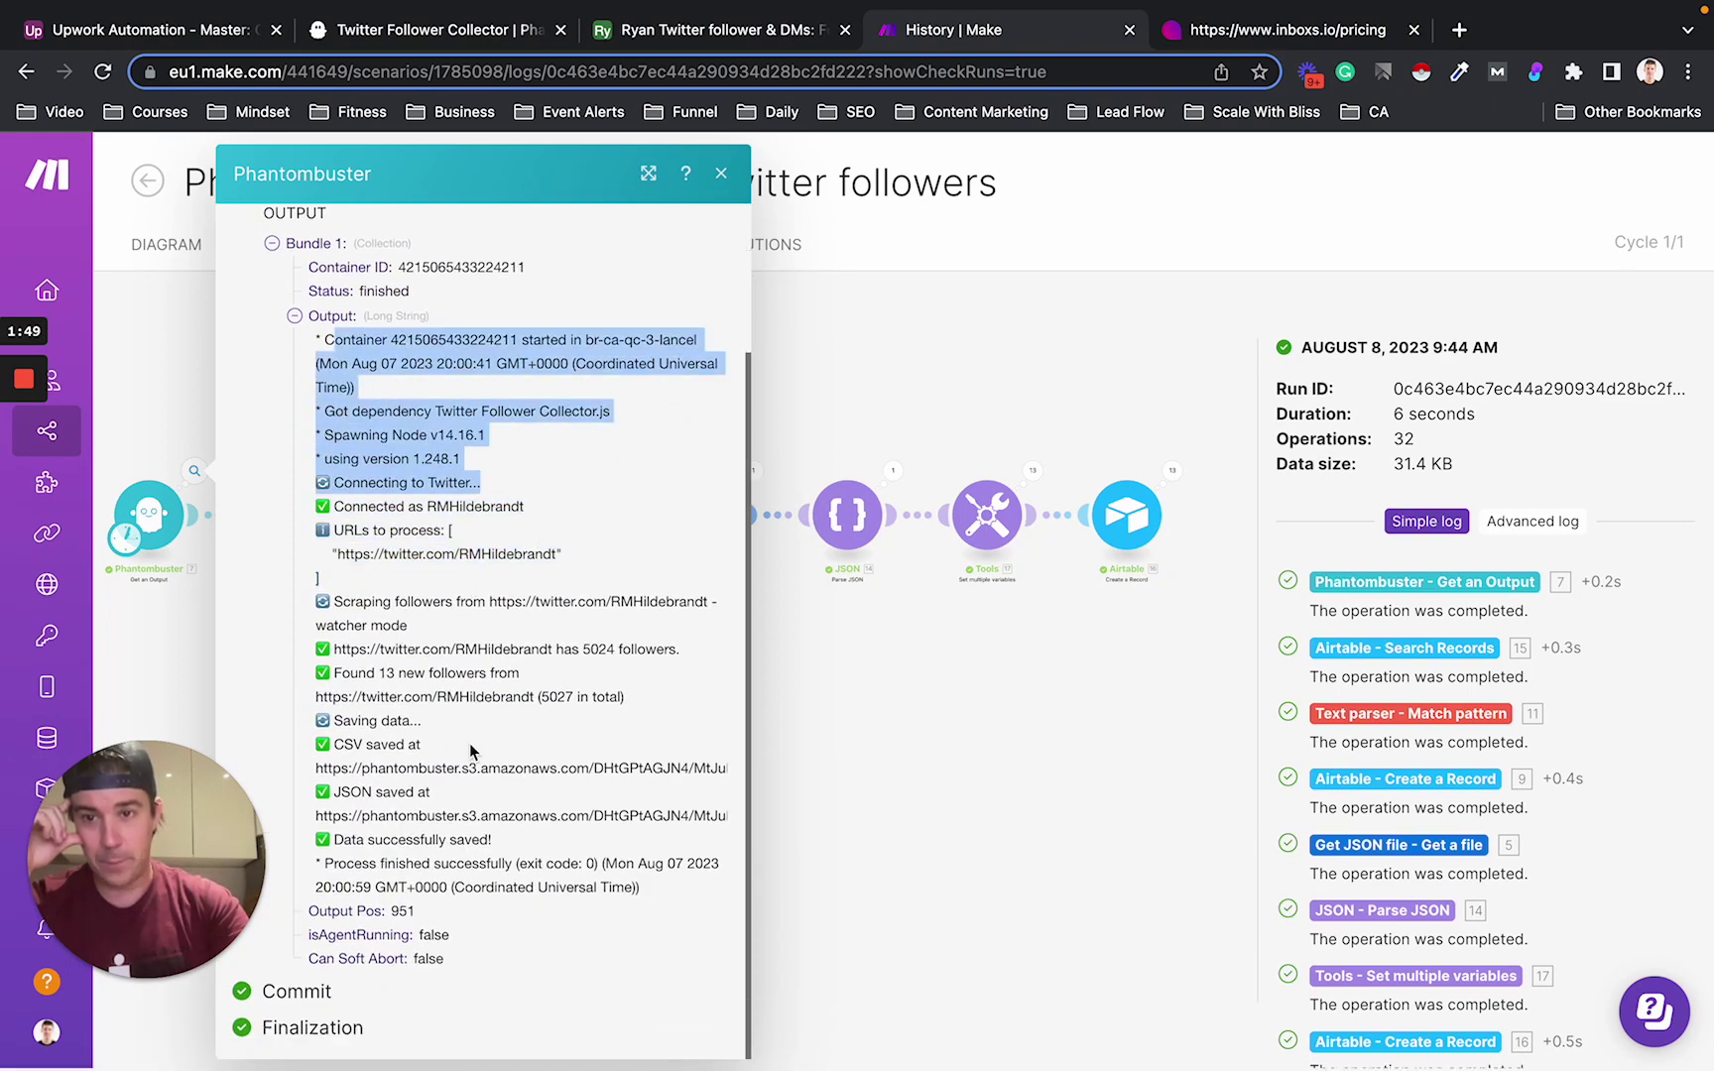
{"action": "left_click_drag", "start_coordinate": [377, 554], "coordinate": [544, 553]}
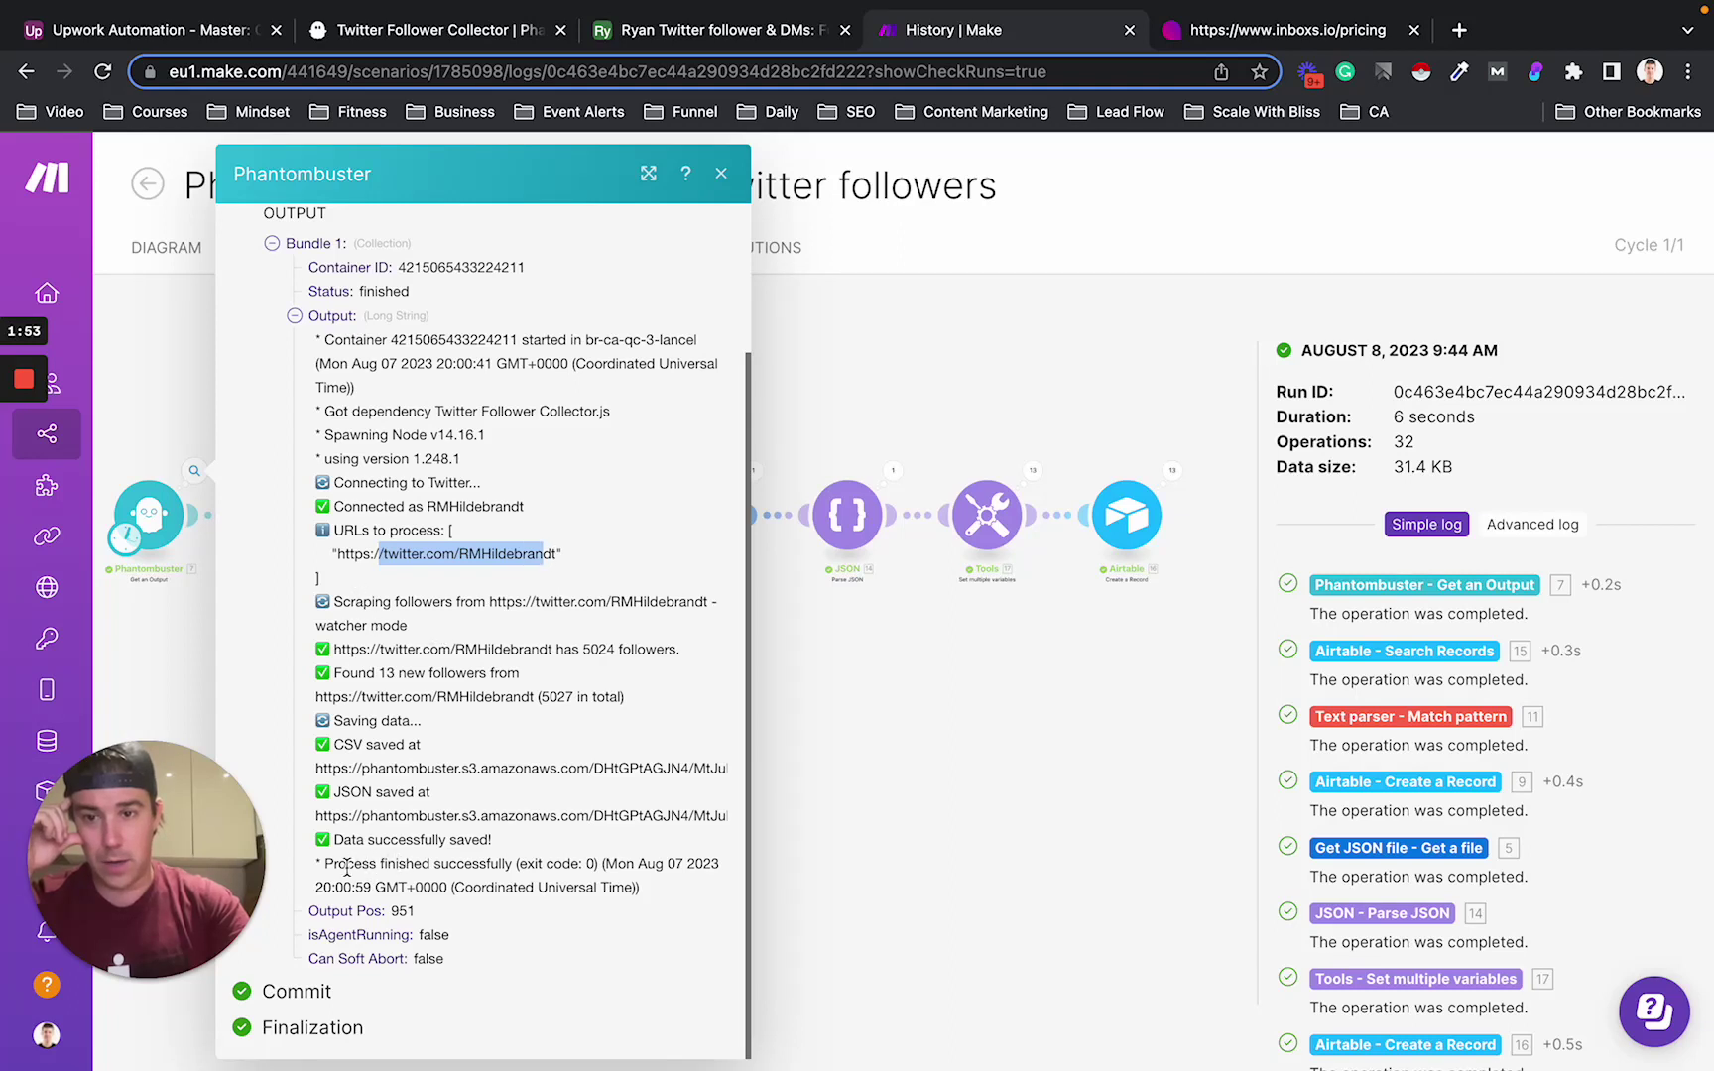
{"action": "left_click_drag", "start_coordinate": [352, 815], "coordinate": [520, 816]}
{"action": "left_click_drag", "start_coordinate": [350, 768], "coordinate": [538, 767]}
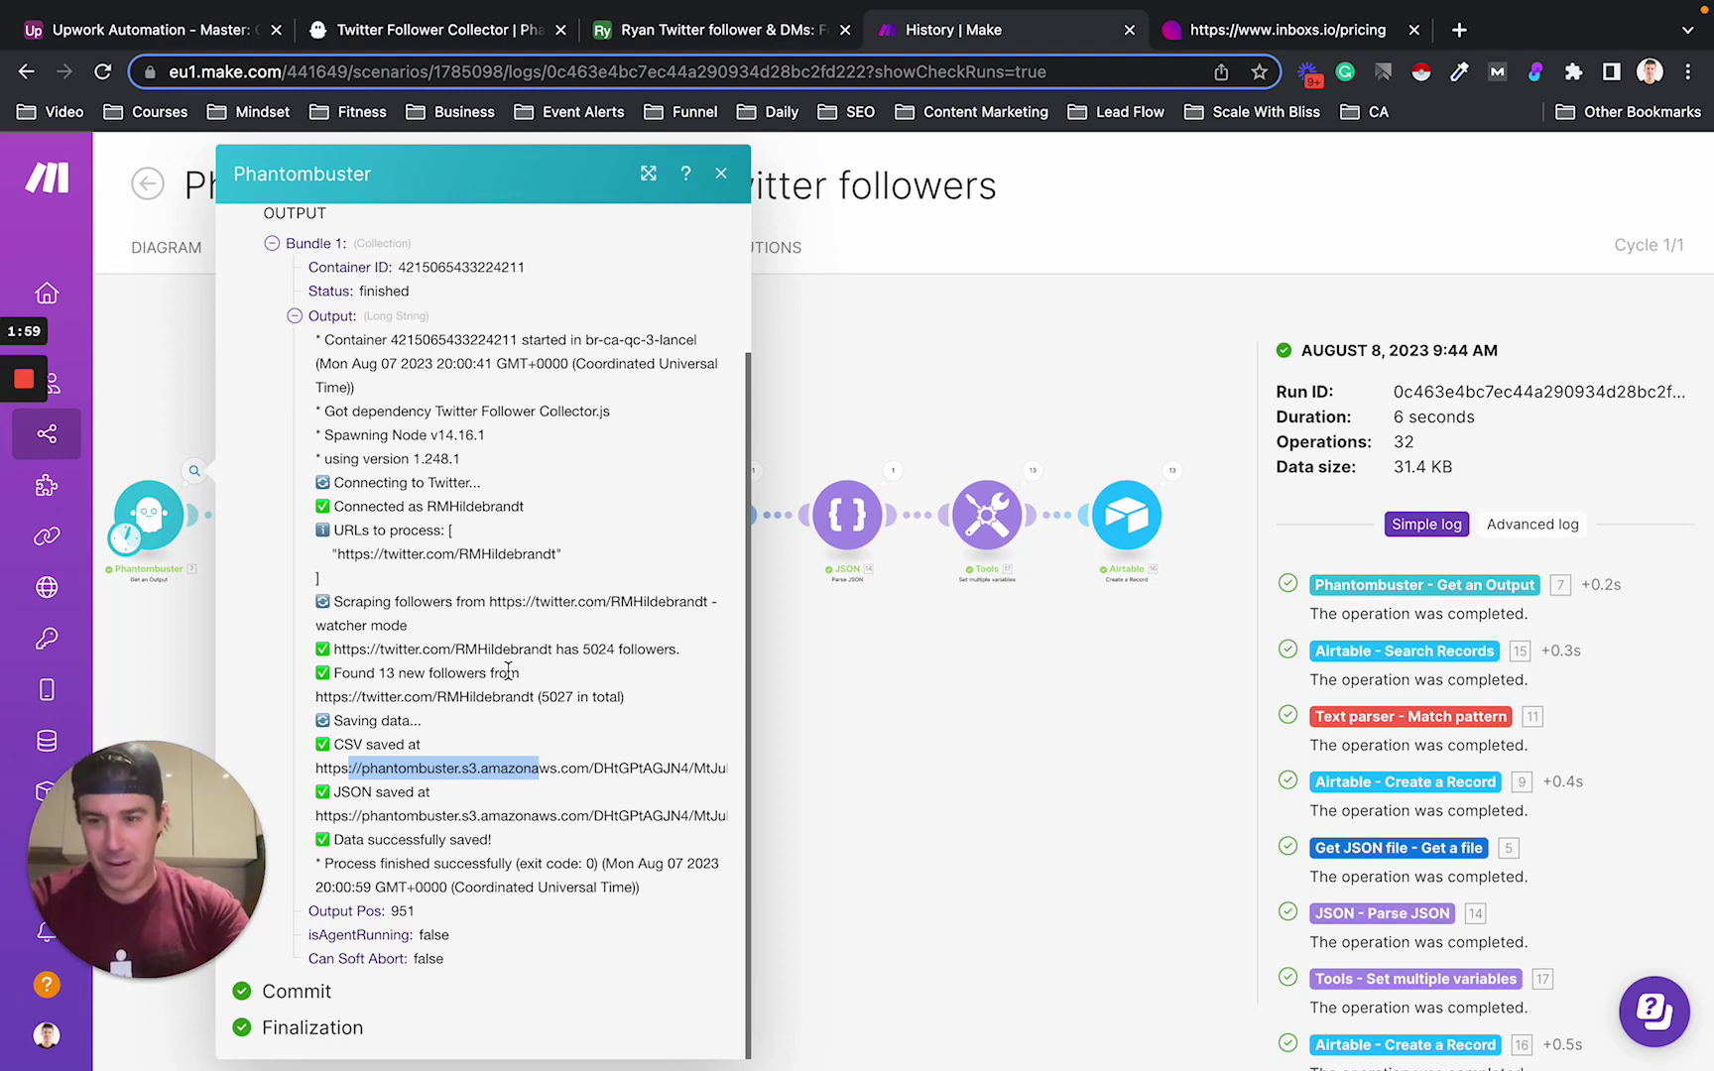
{"action": "left_click", "coordinate": [904, 669]}
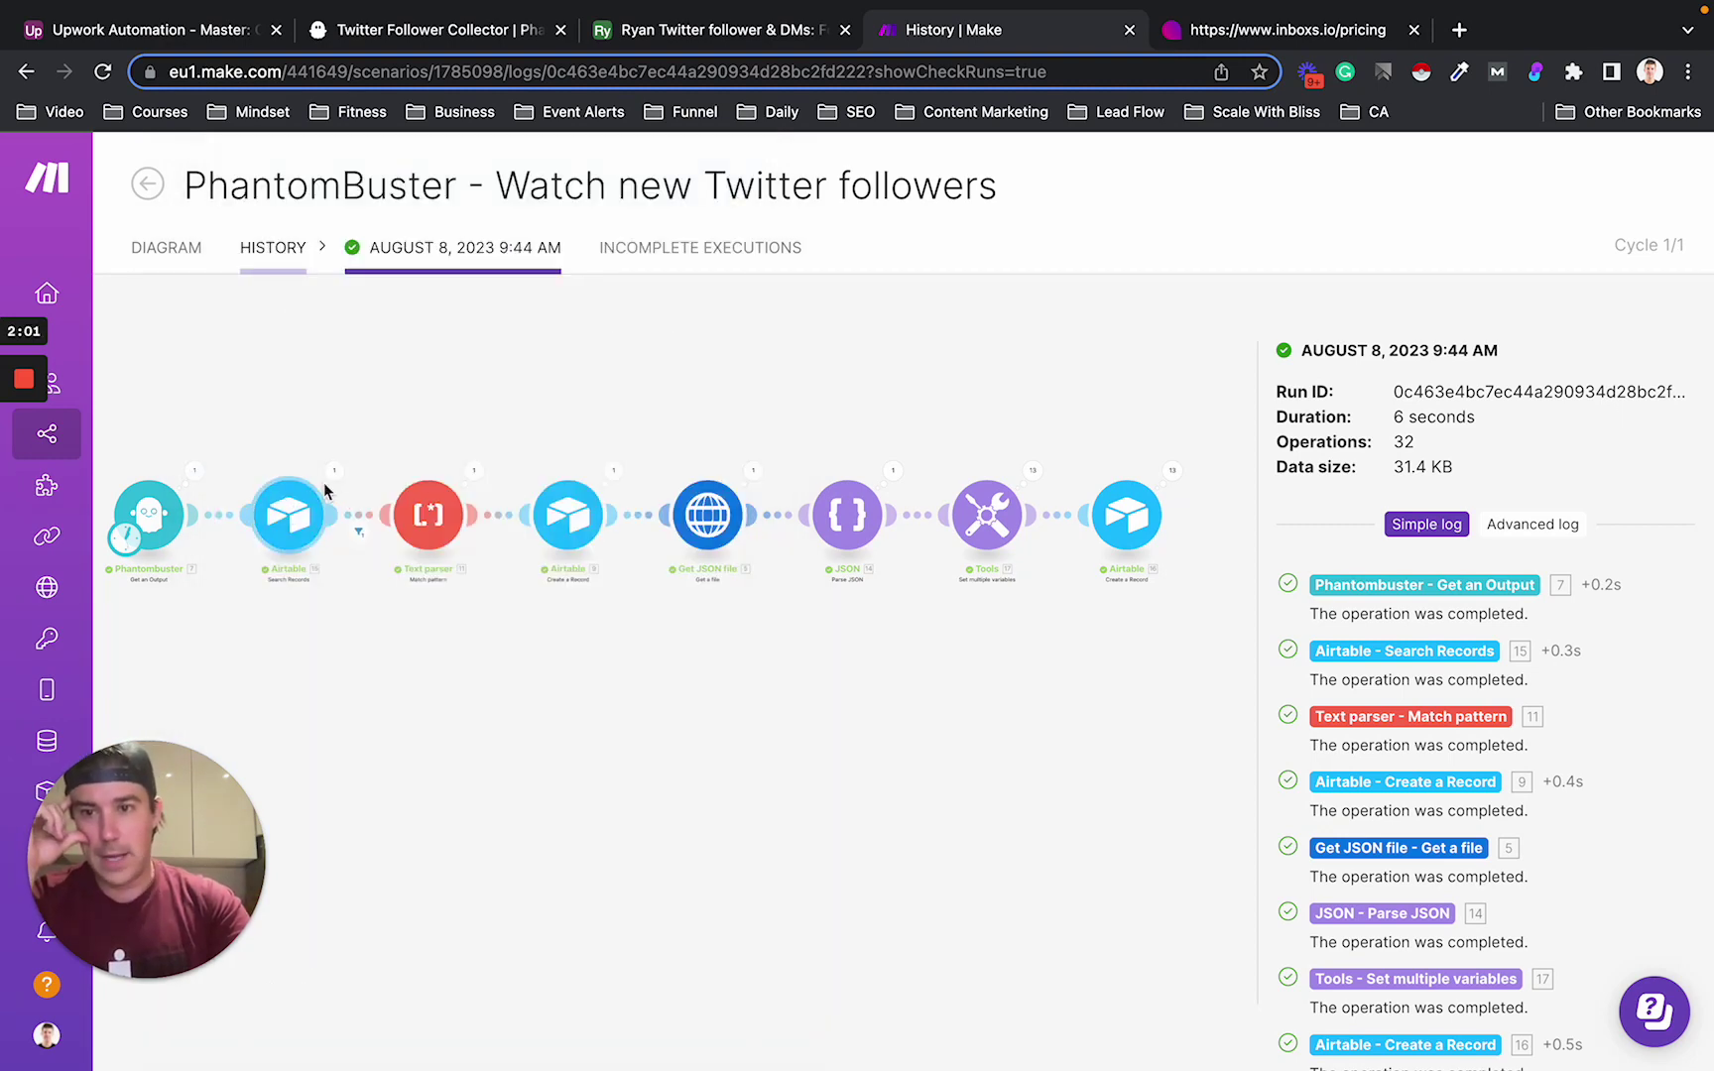
- Check Airtable's PhantomBuster runs table with its two runs, then return to the Make run log
{"action": "left_click", "coordinate": [658, 32]}
{"action": "left_click", "coordinate": [179, 202]}
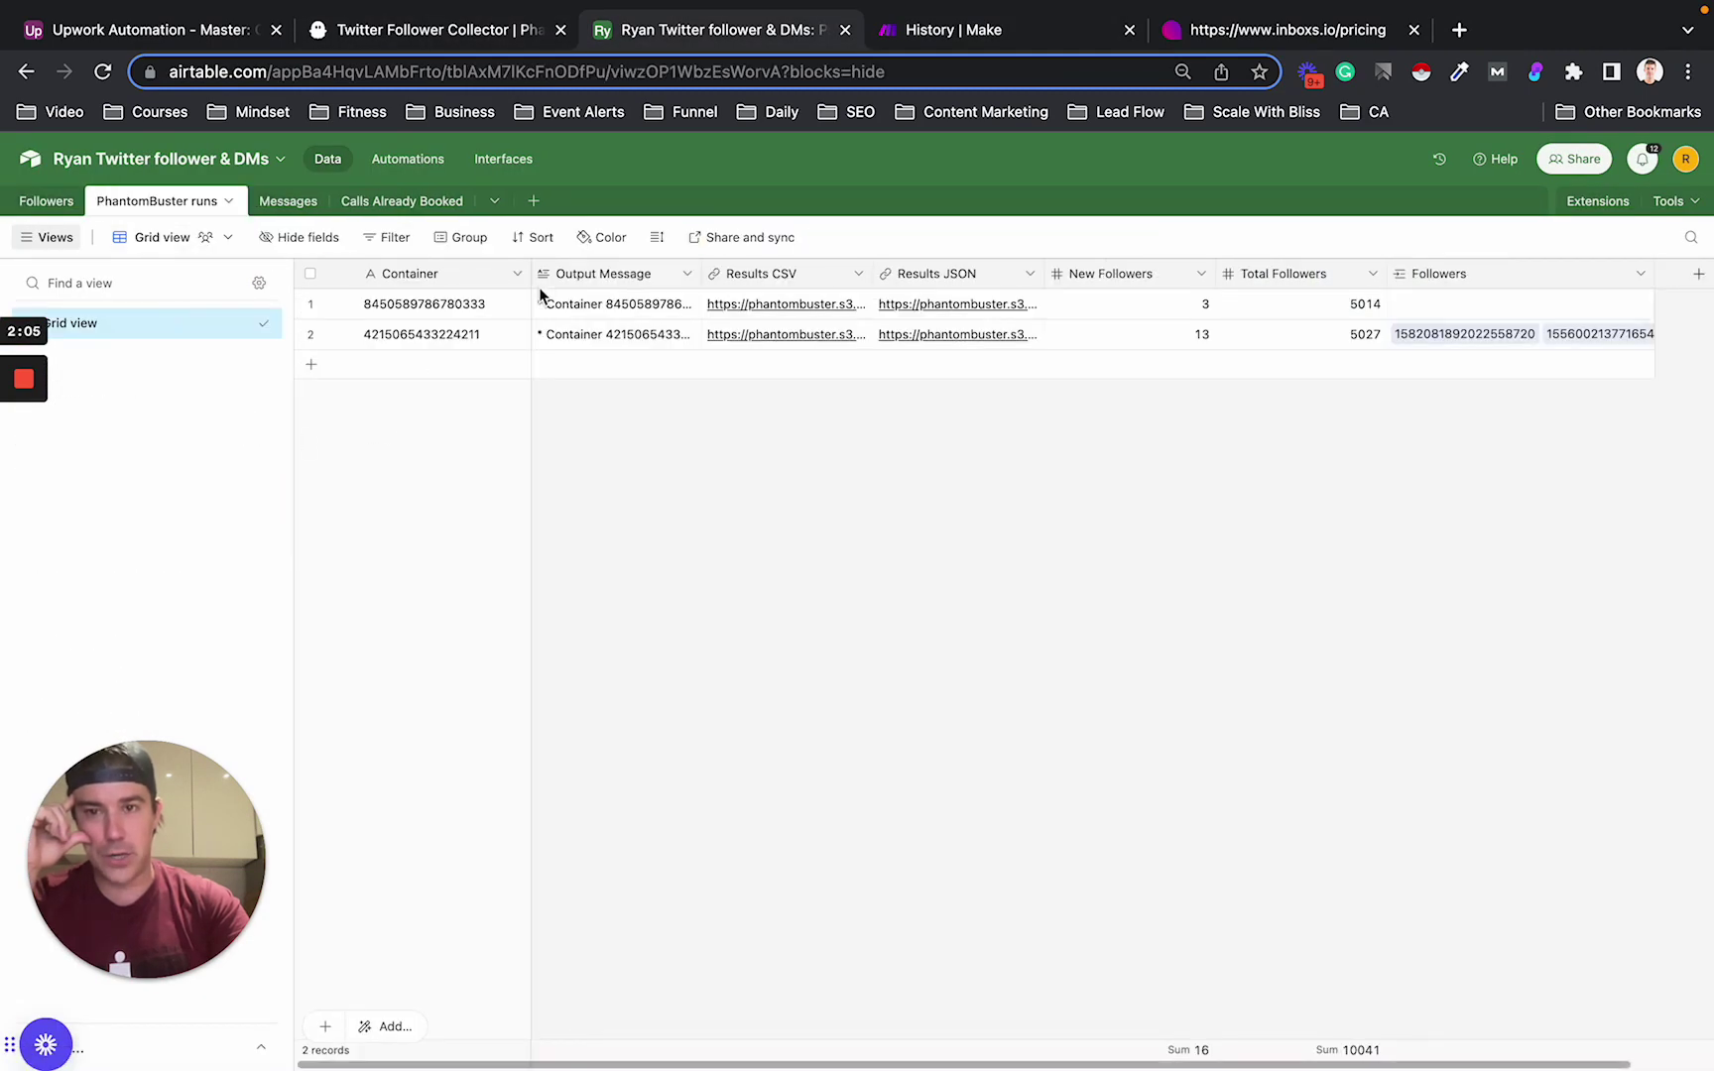
{"action": "left_click", "coordinate": [404, 33]}
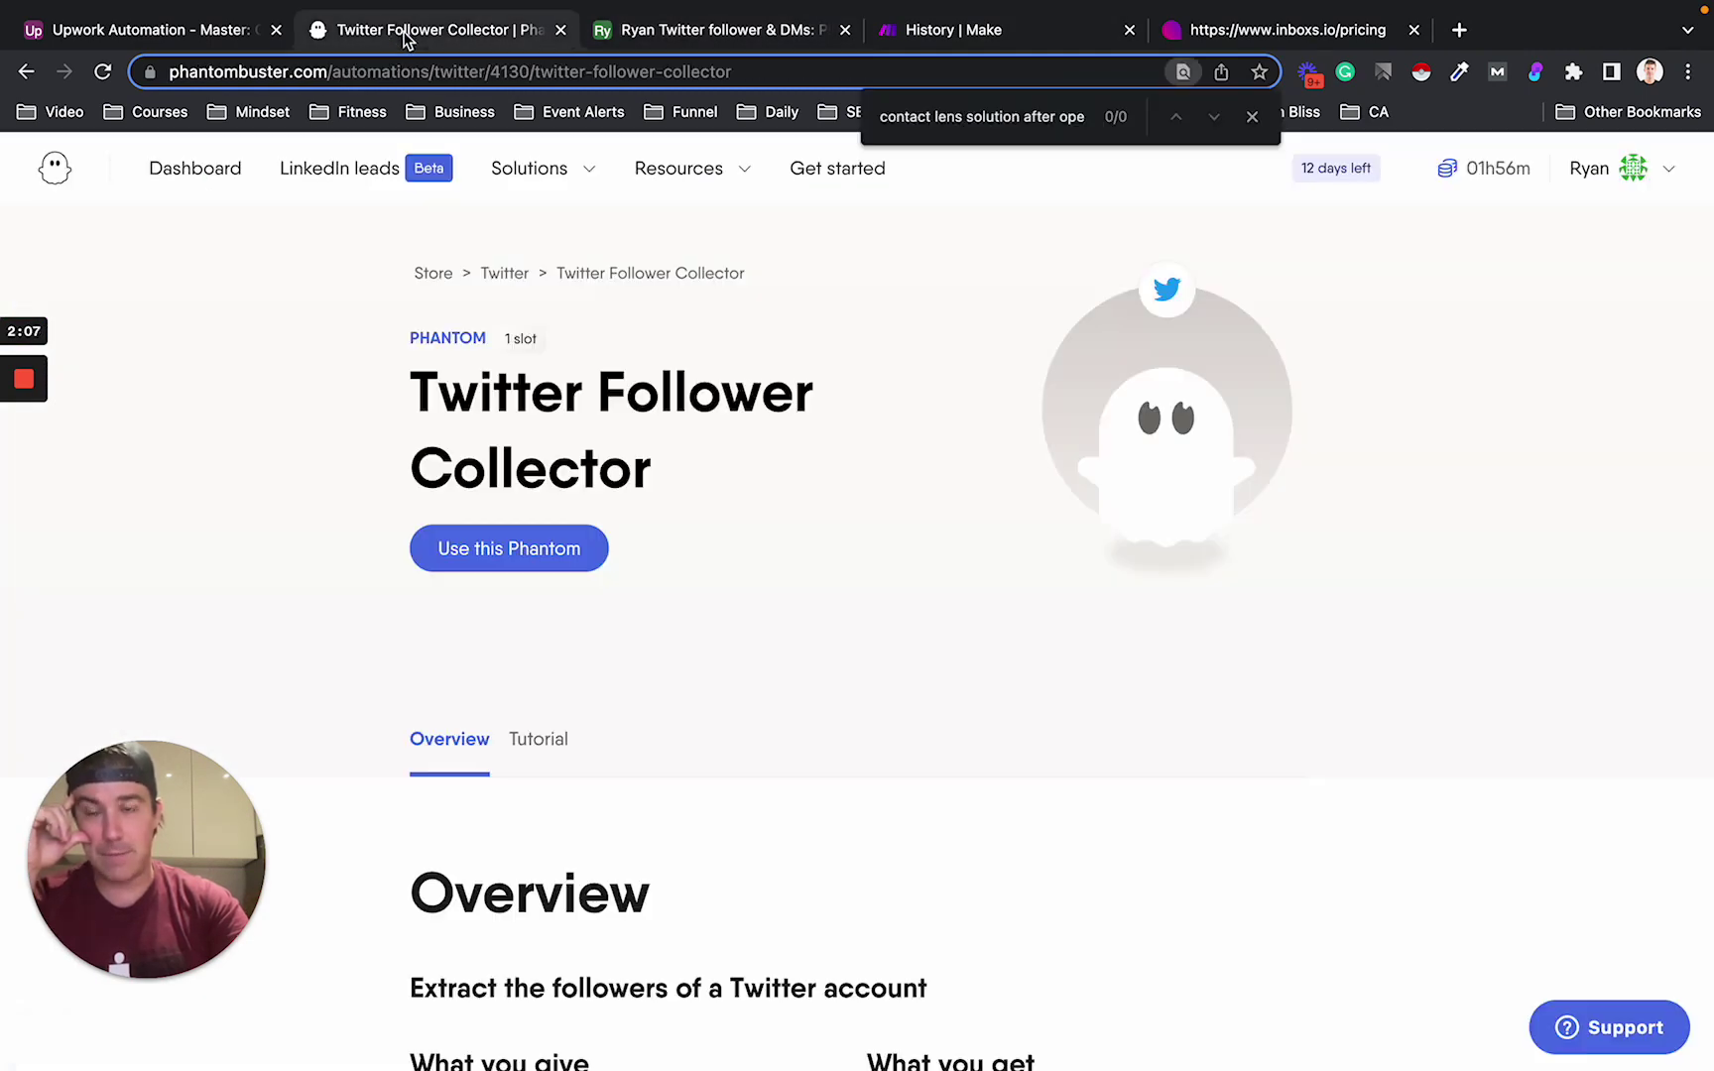
{"action": "left_click", "coordinate": [685, 31]}
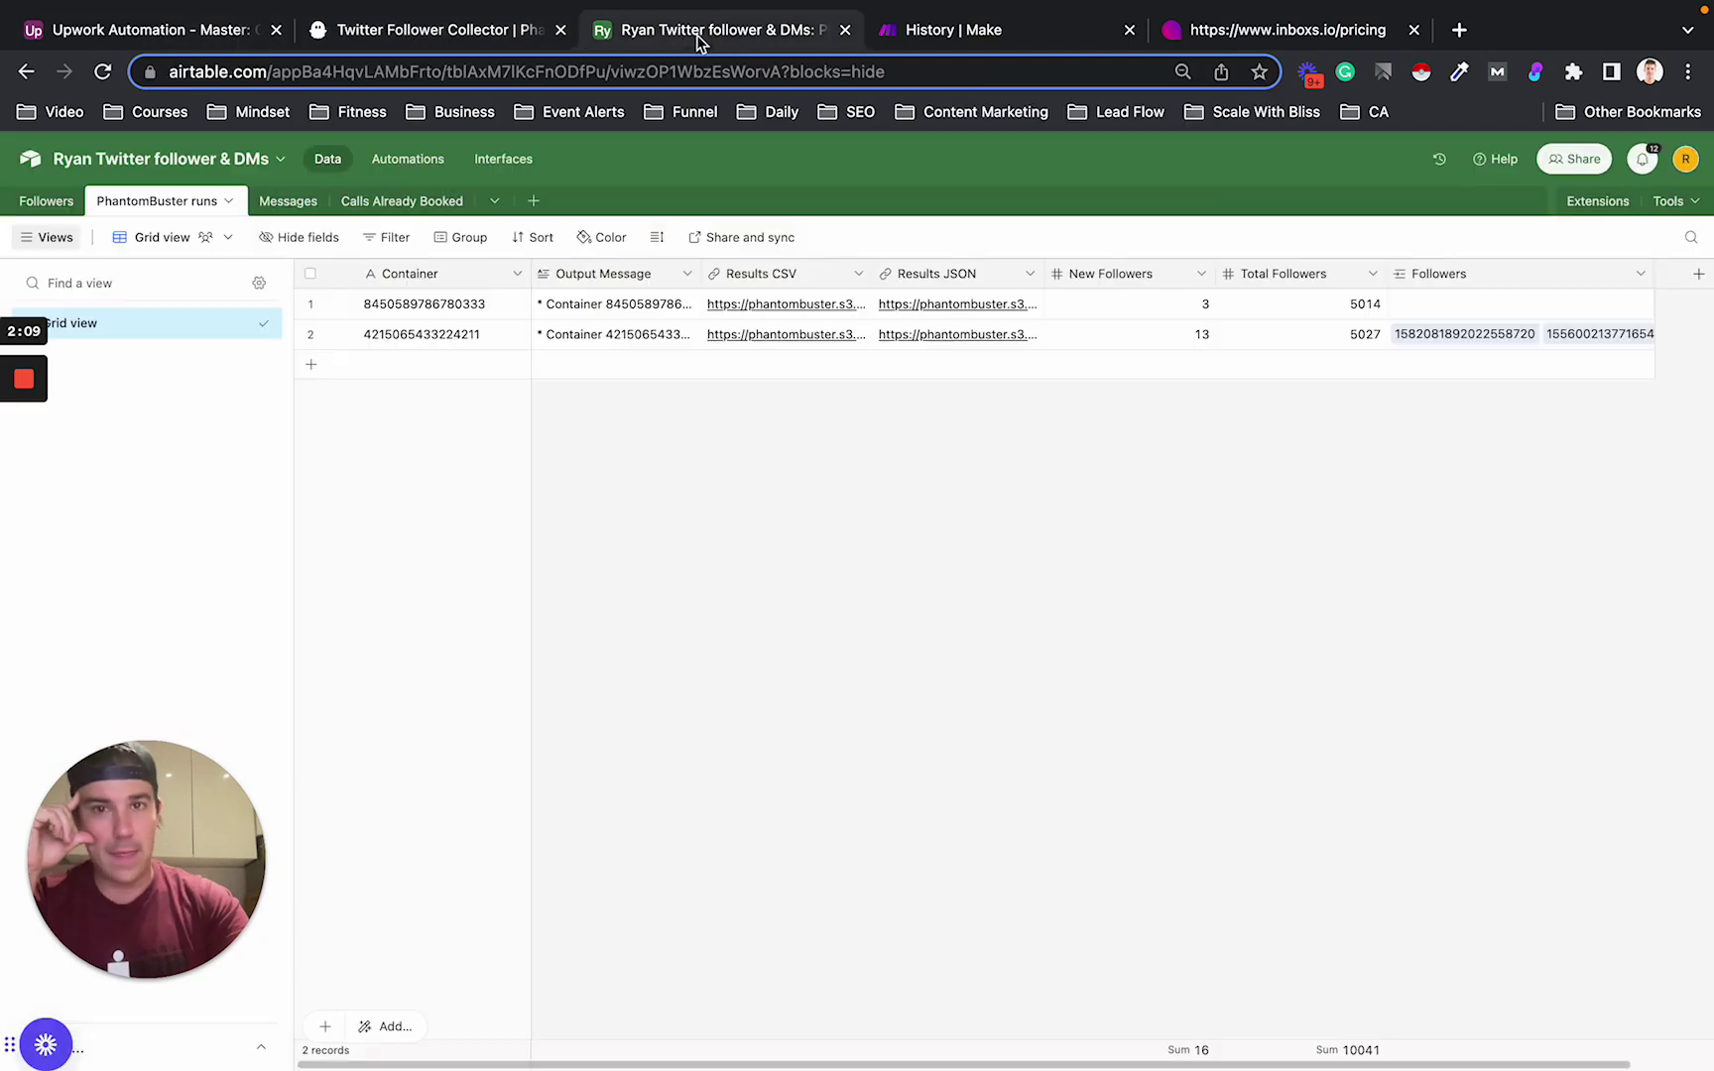
{"action": "left_click", "coordinate": [970, 40]}
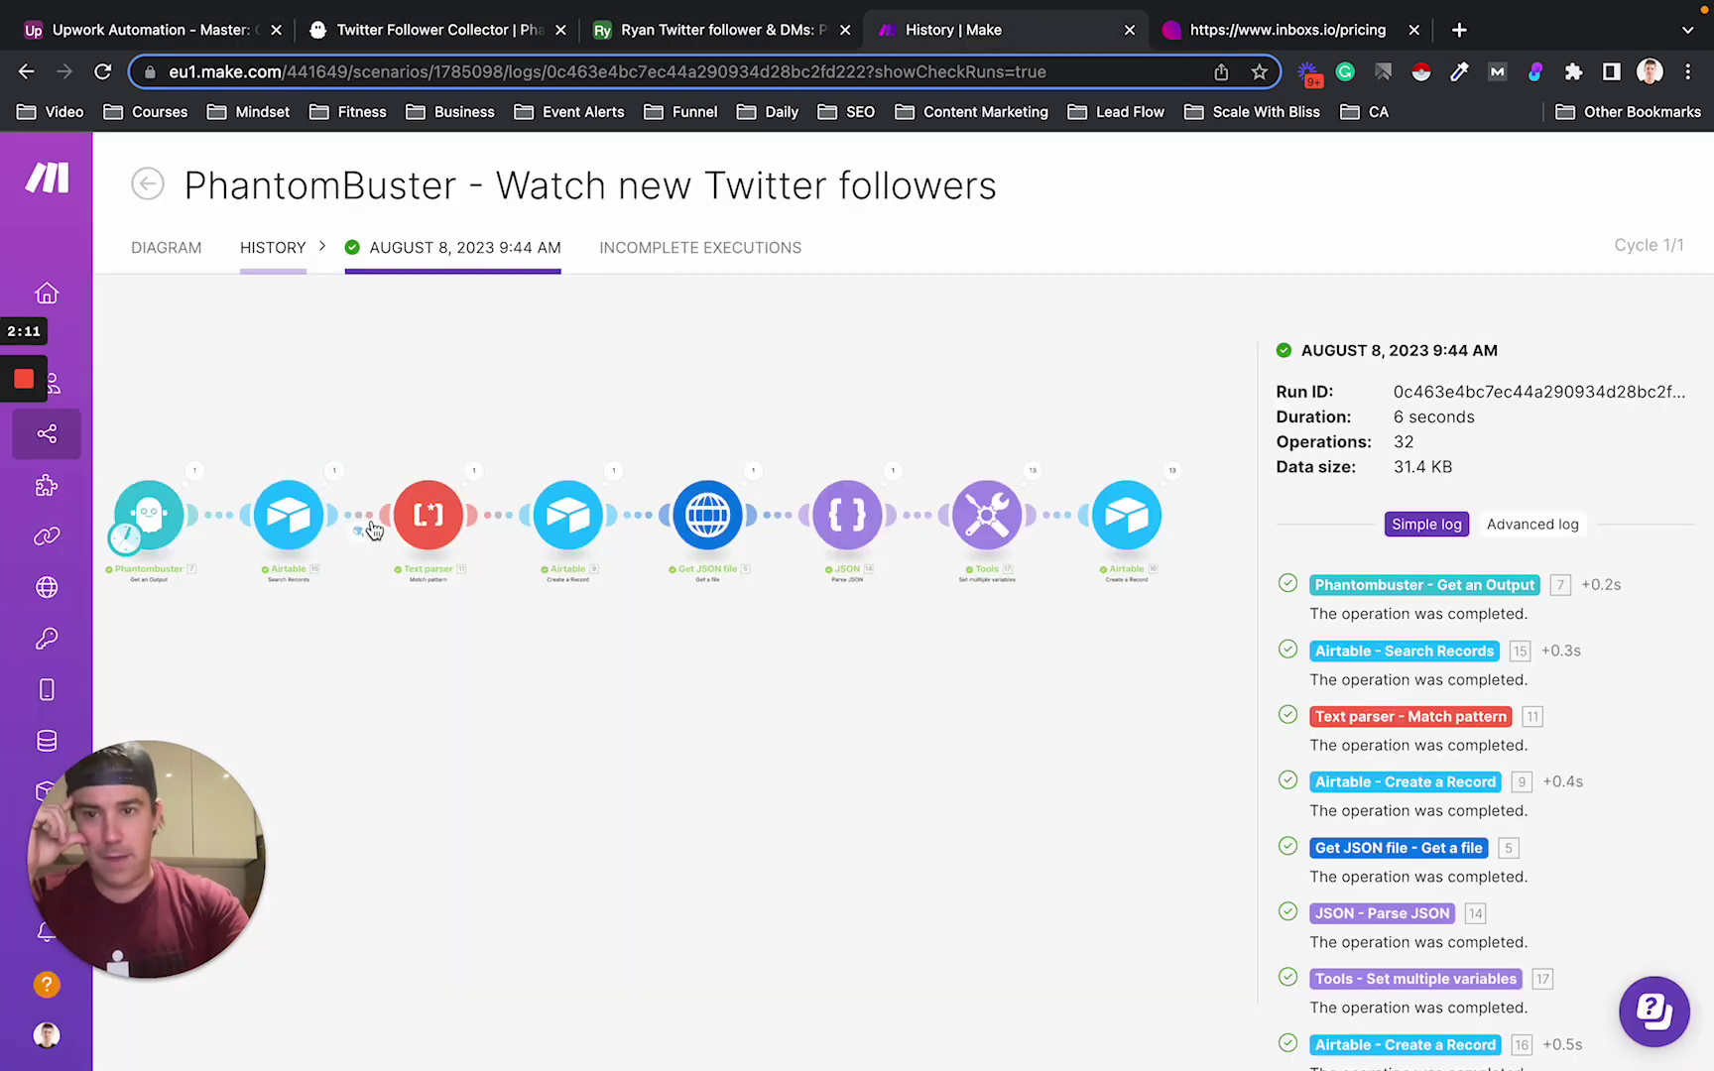
{"action": "left_click", "coordinate": [473, 471]}
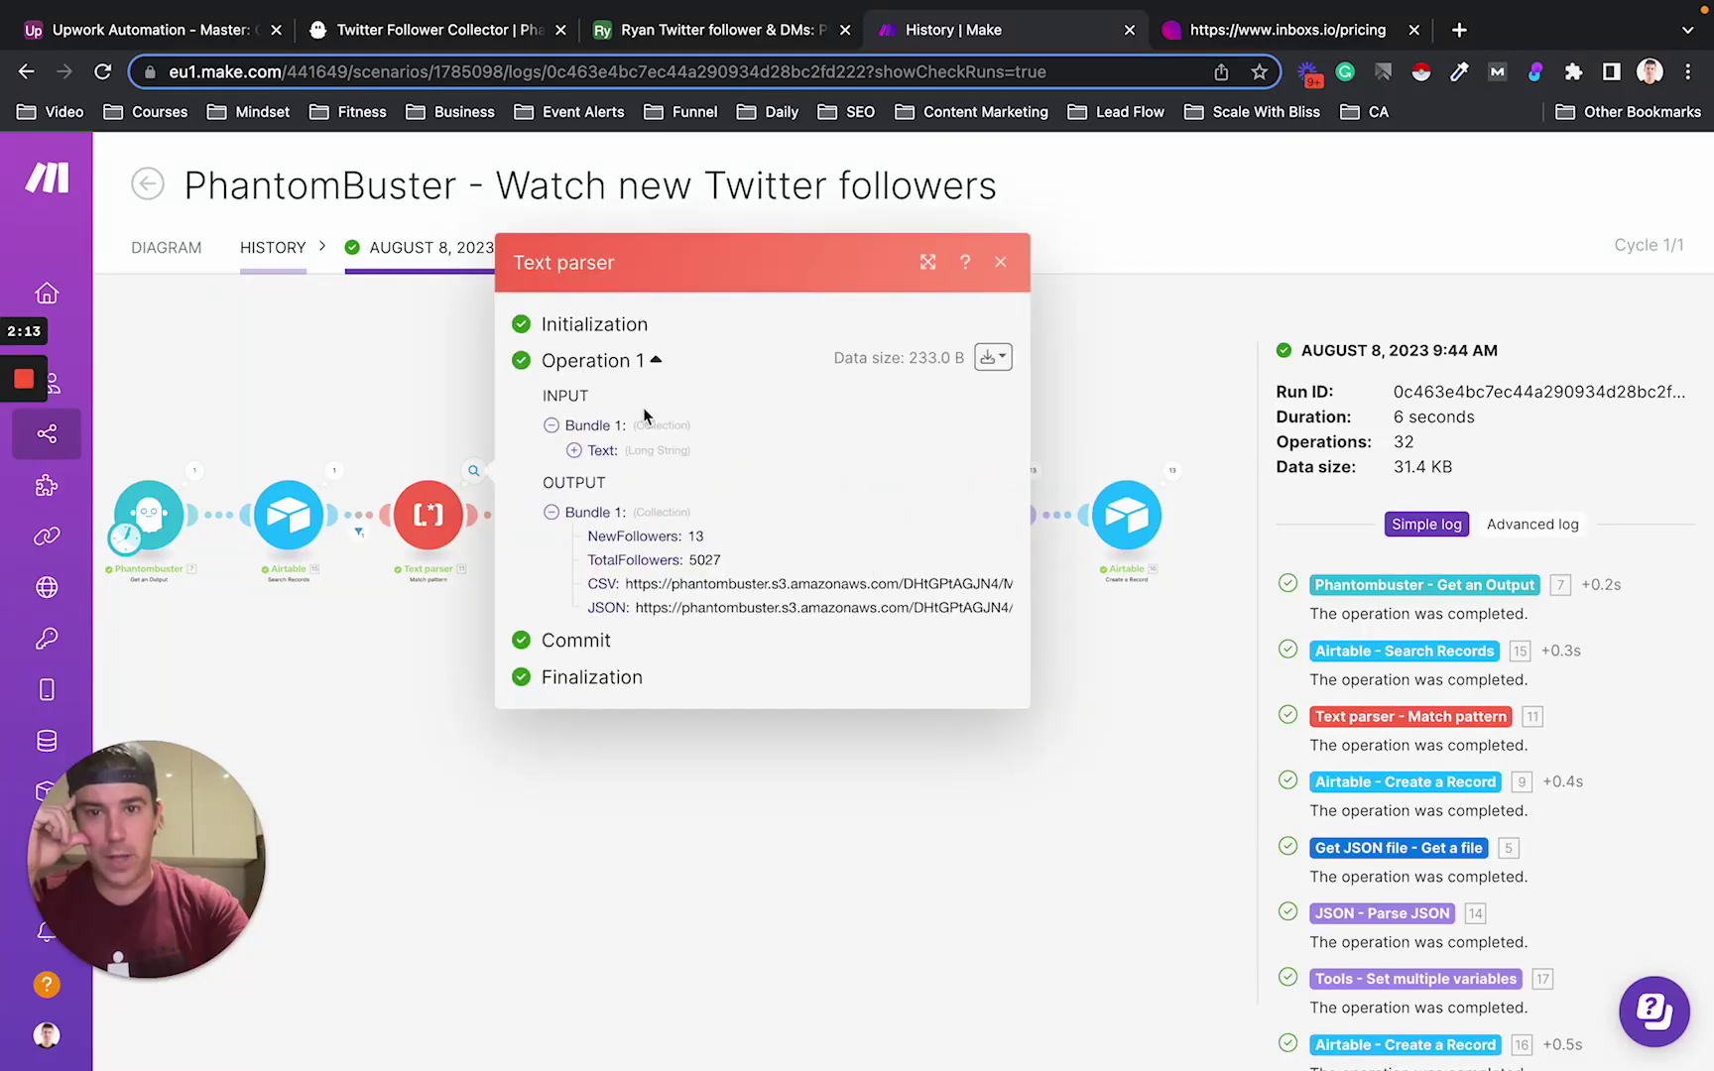
{"action": "left_click", "coordinate": [573, 450]}
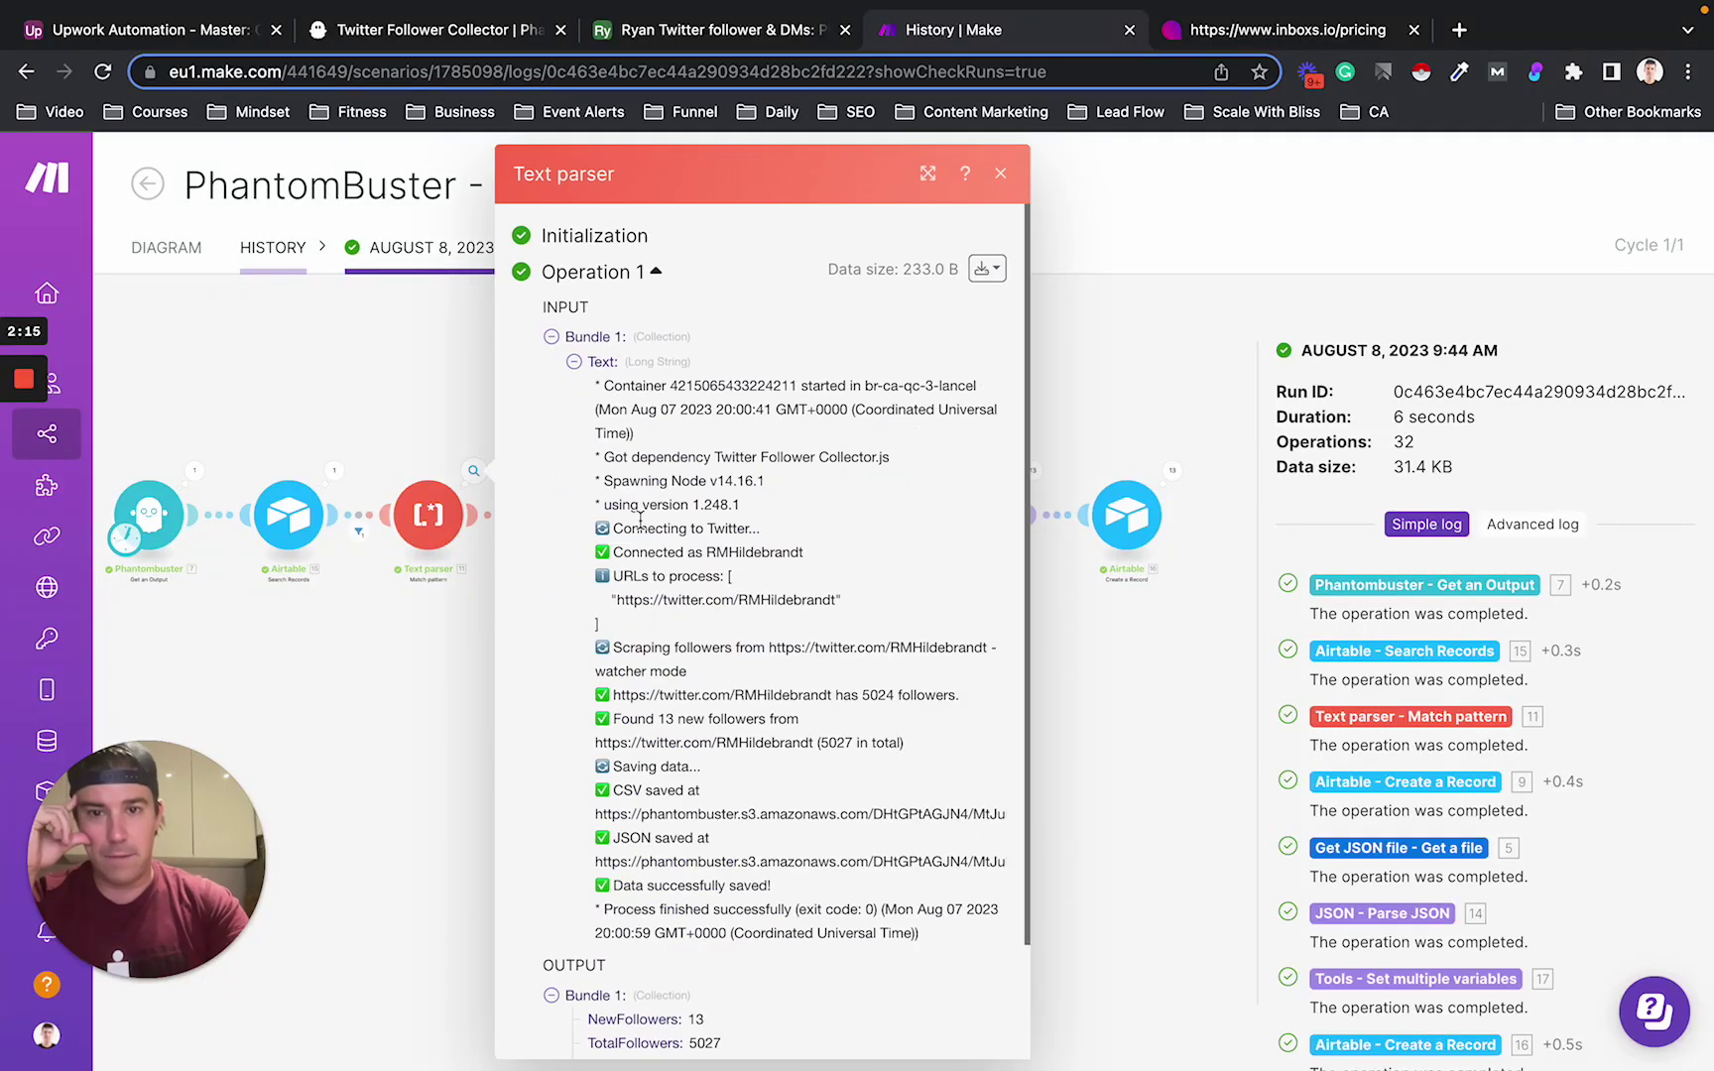
{"action": "scroll", "coordinate": [708, 716], "scroll_direction": "down", "scroll_amount": 3}
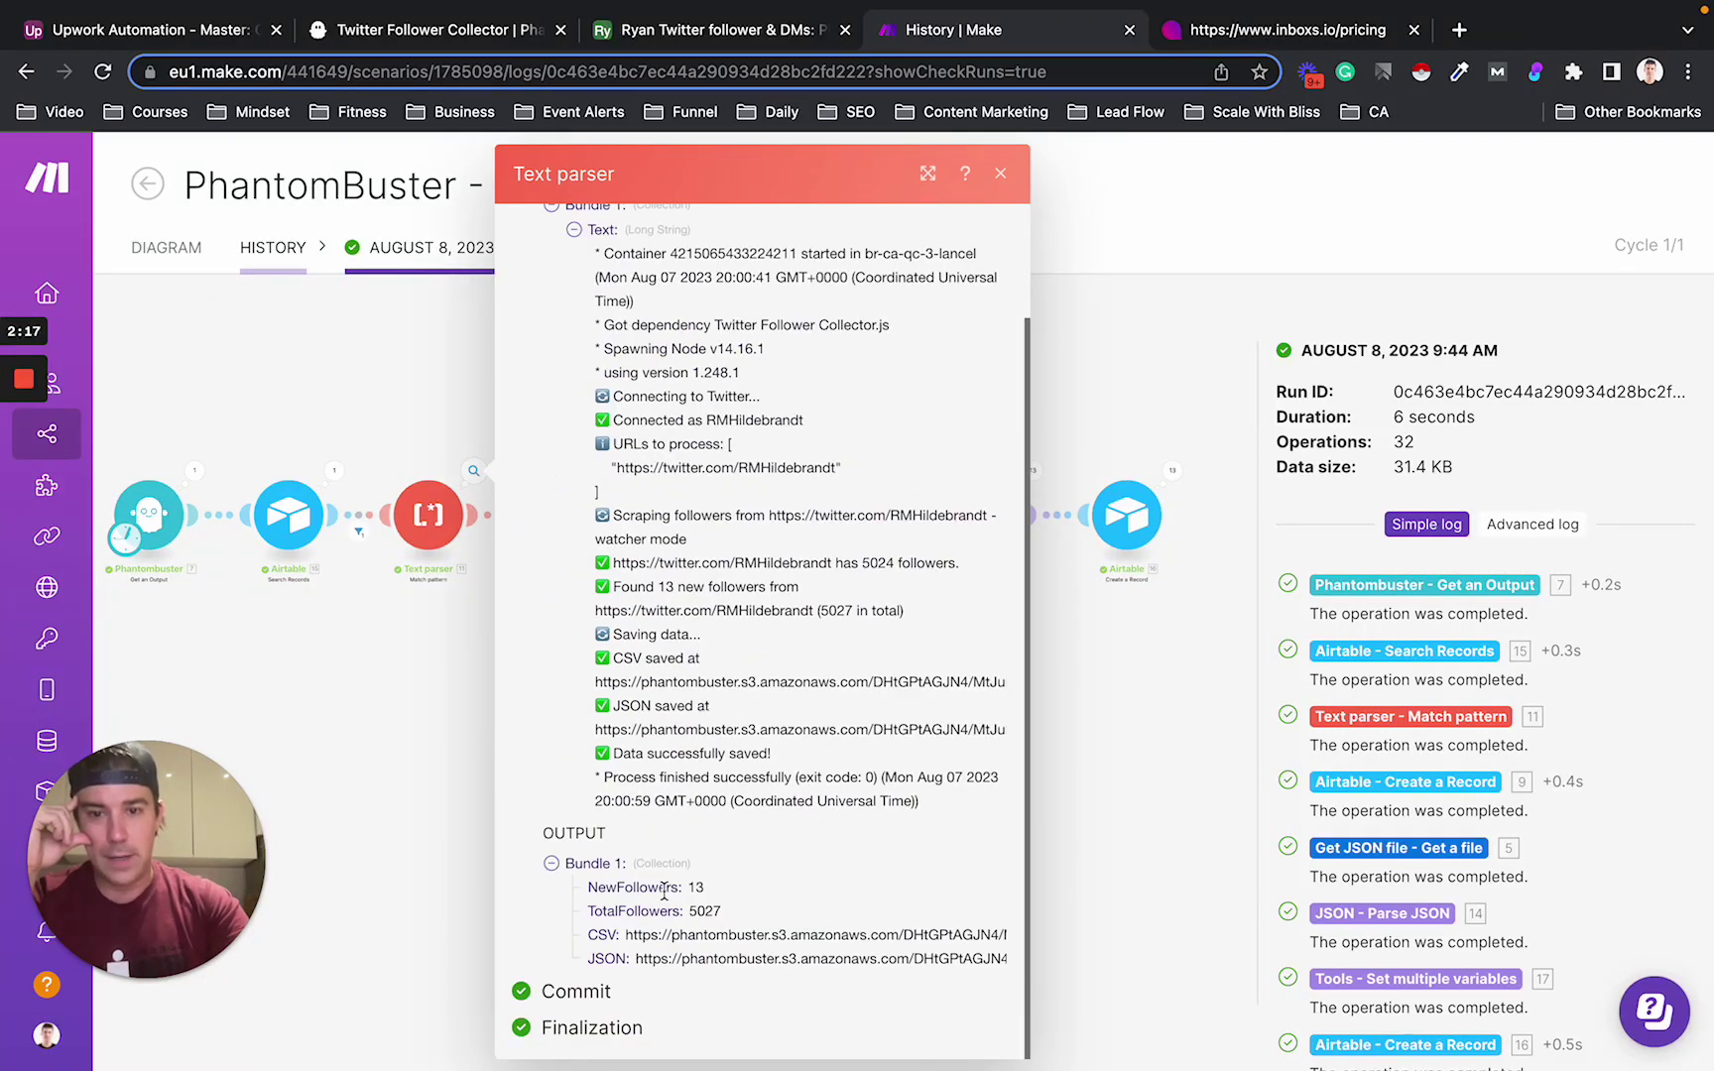
{"action": "double_click", "coordinate": [696, 886]}
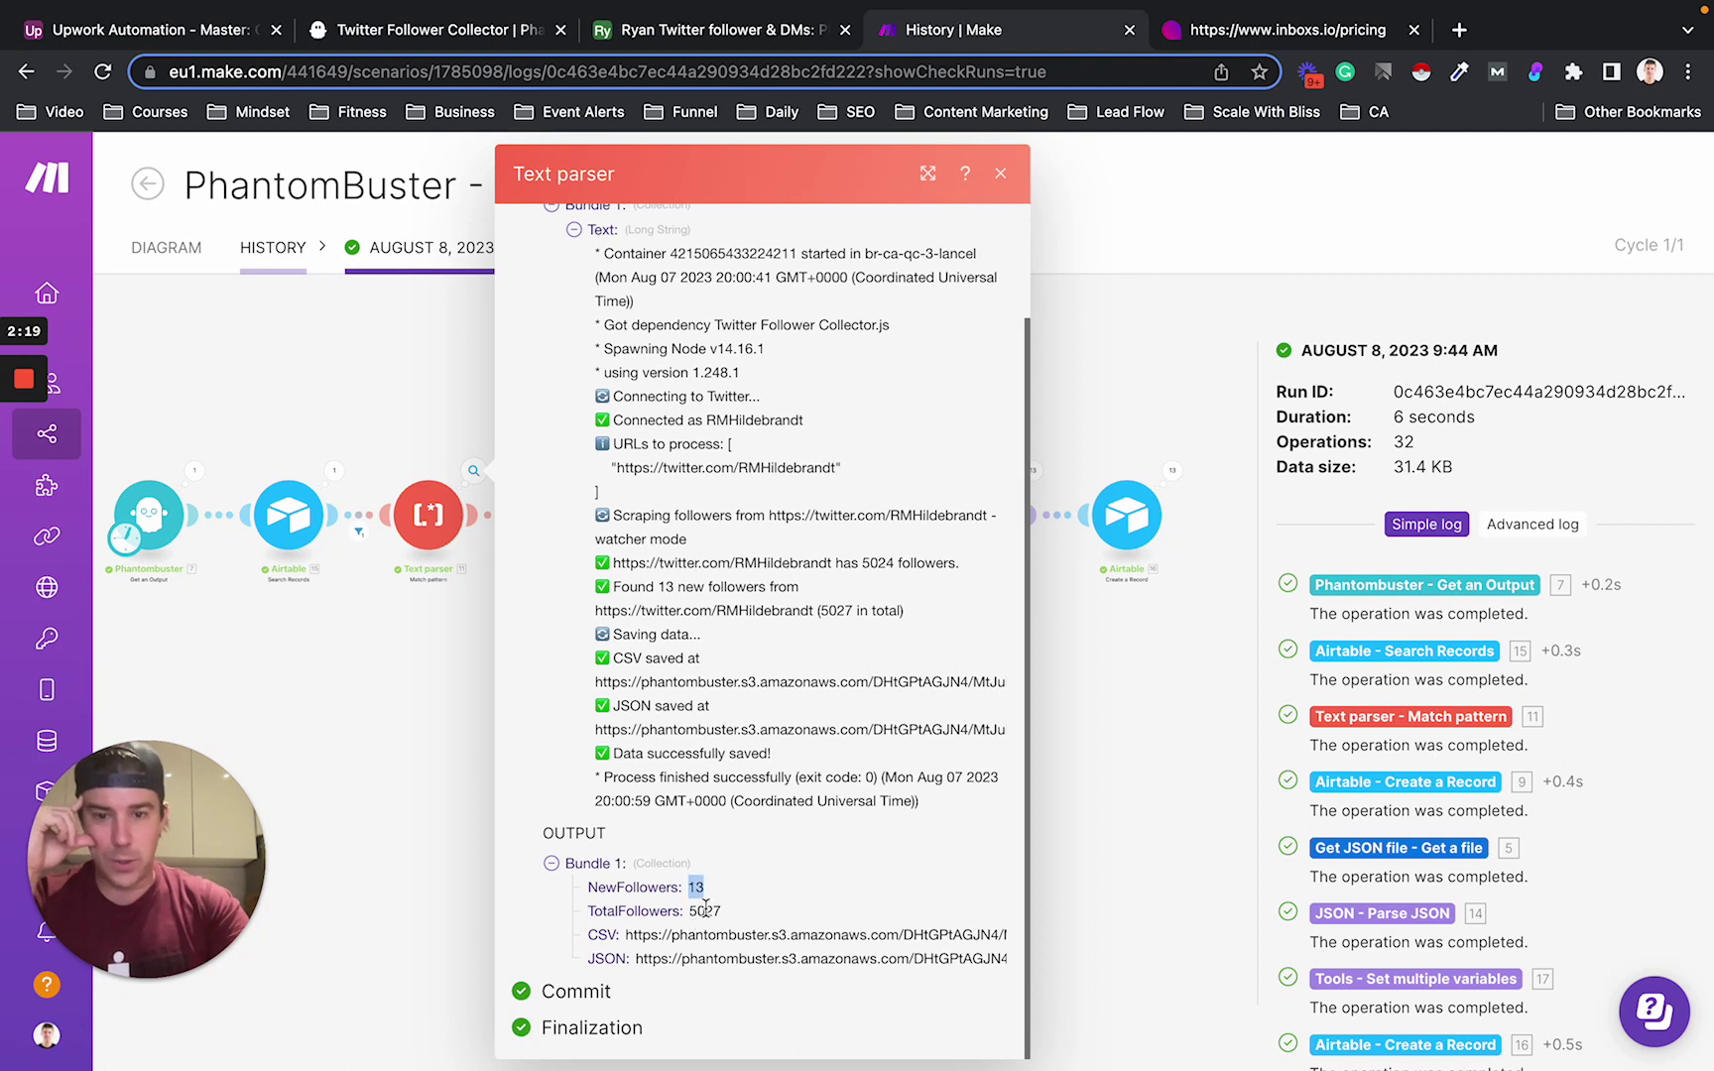
{"action": "double_click", "coordinate": [645, 934]}
{"action": "left_click_drag", "start_coordinate": [729, 927], "coordinate": [833, 934]}
{"action": "left_click_drag", "start_coordinate": [648, 958], "coordinate": [841, 958]}
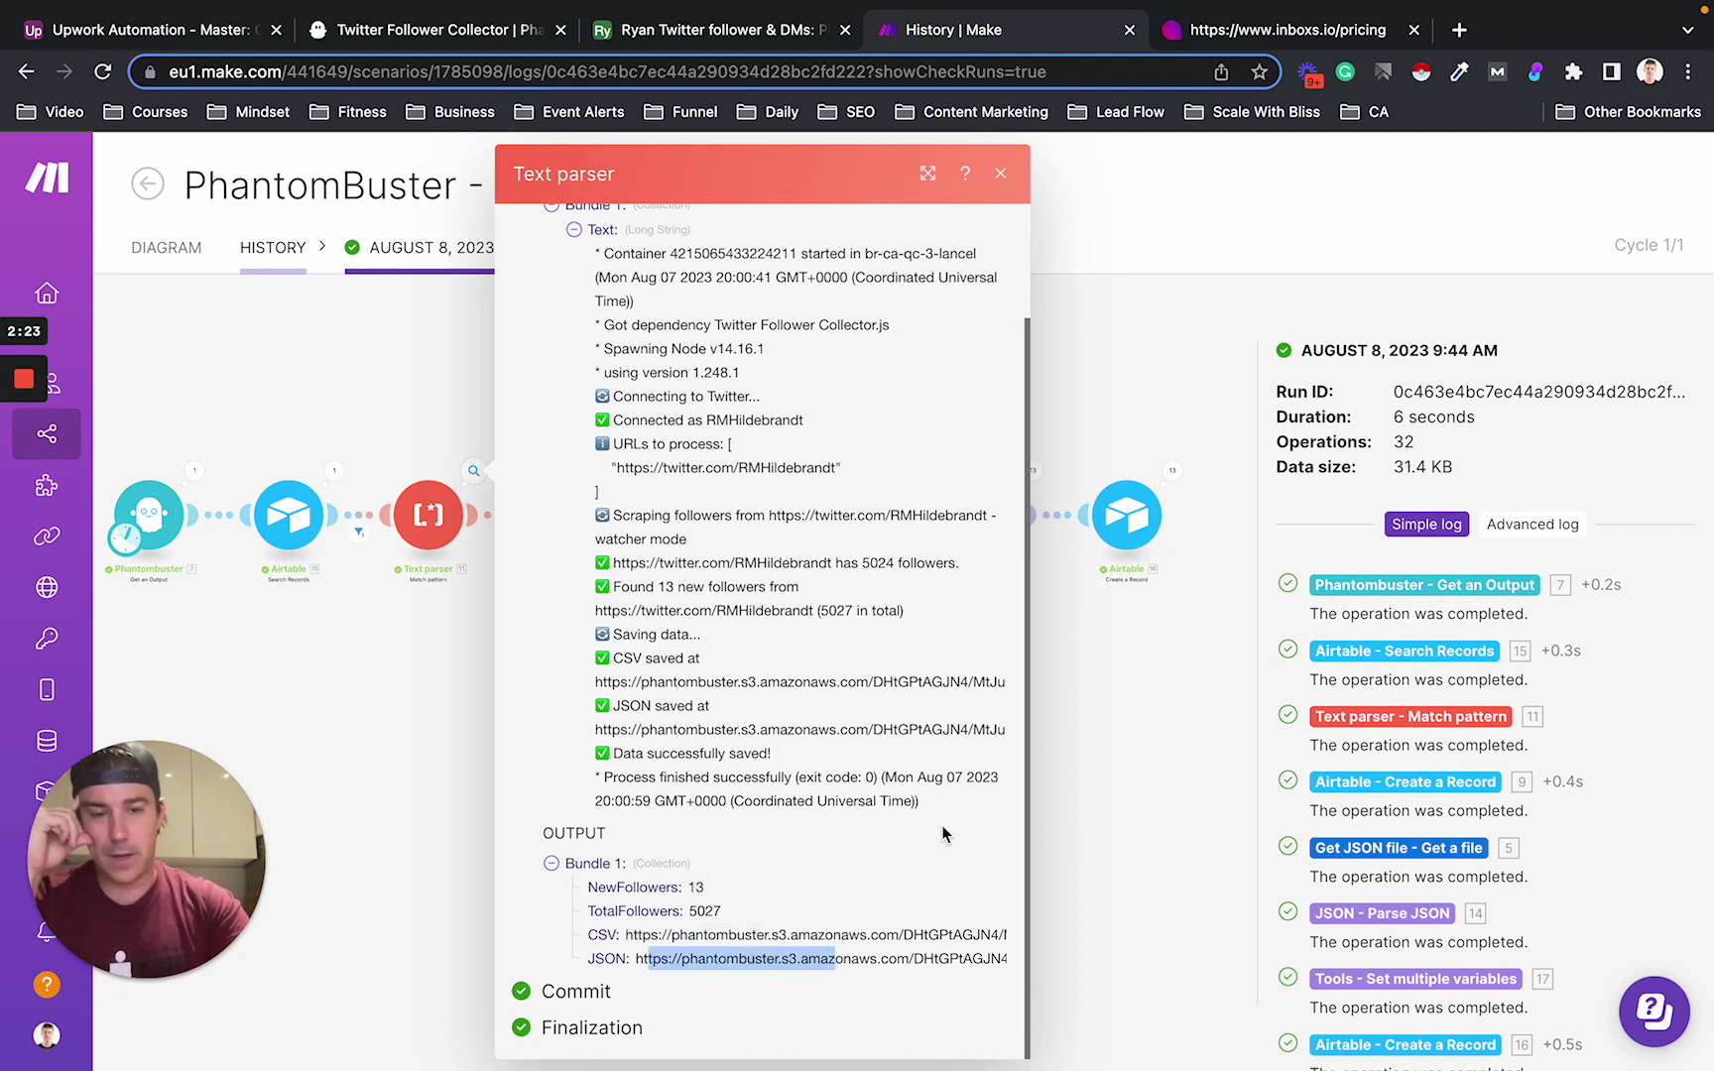
{"action": "left_click", "coordinate": [1107, 698]}
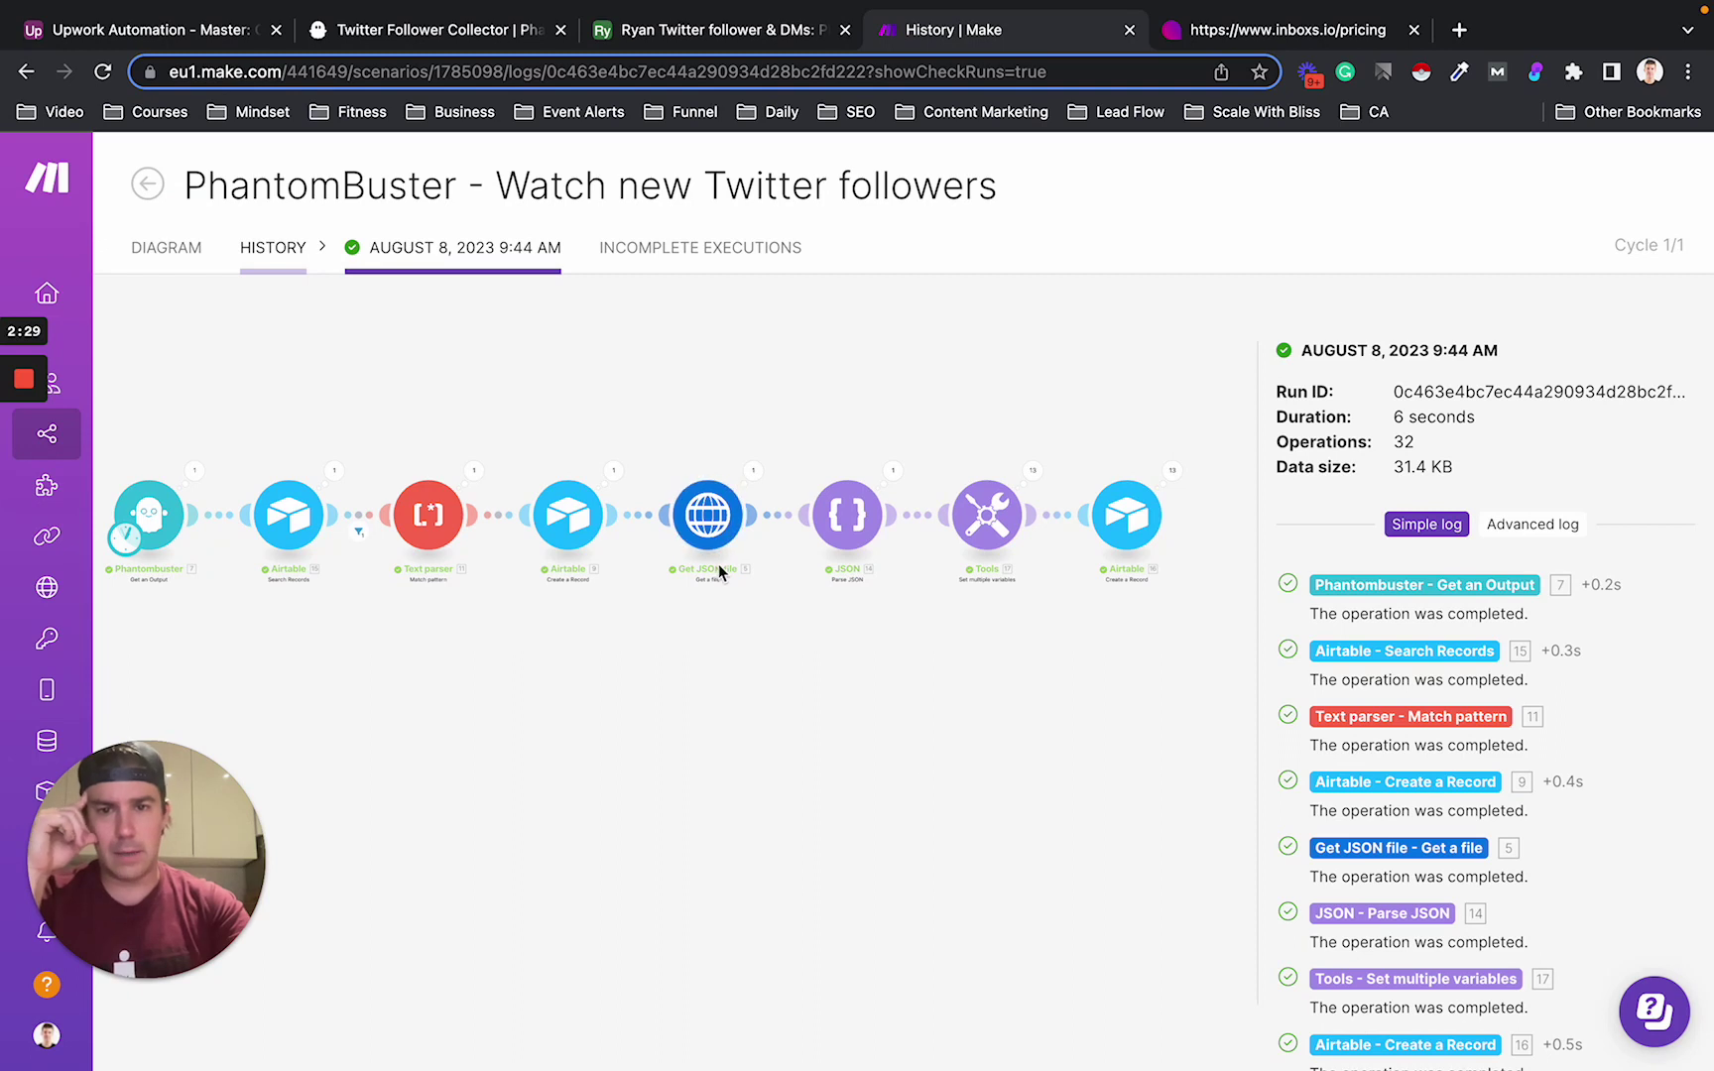
{"action": "left_click", "coordinate": [715, 526]}
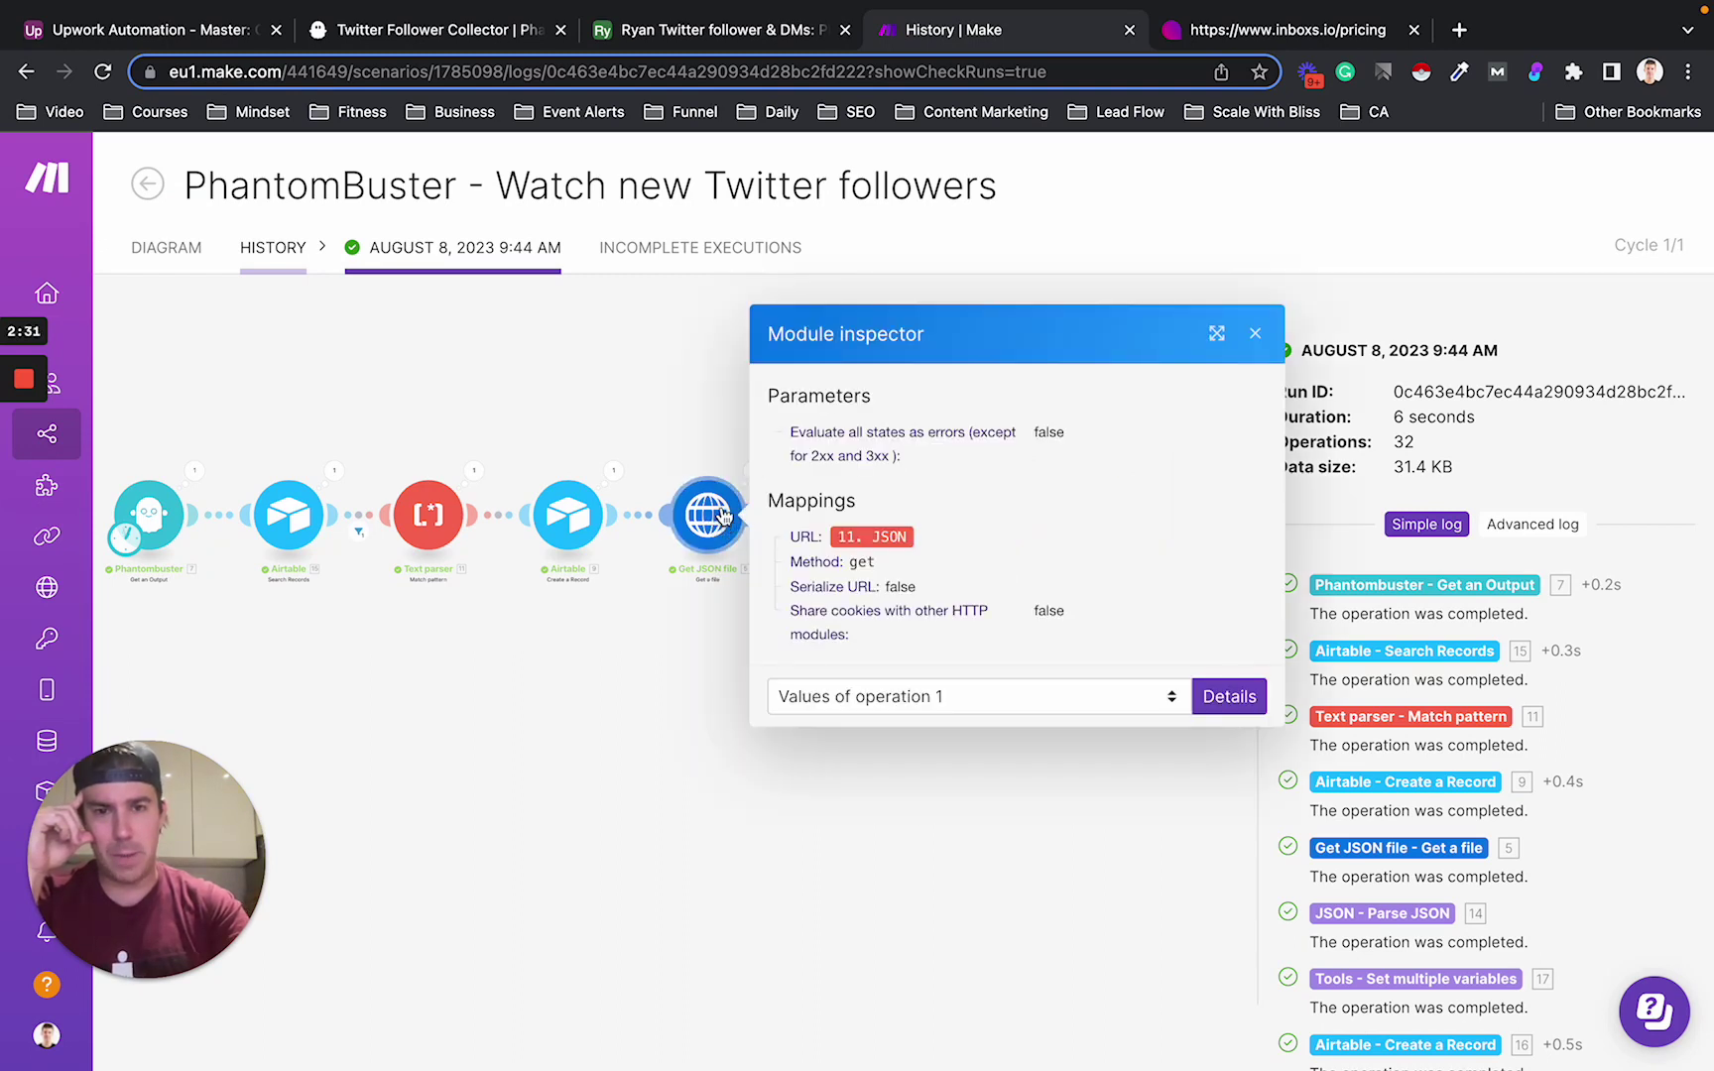
{"action": "left_click", "coordinate": [686, 428]}
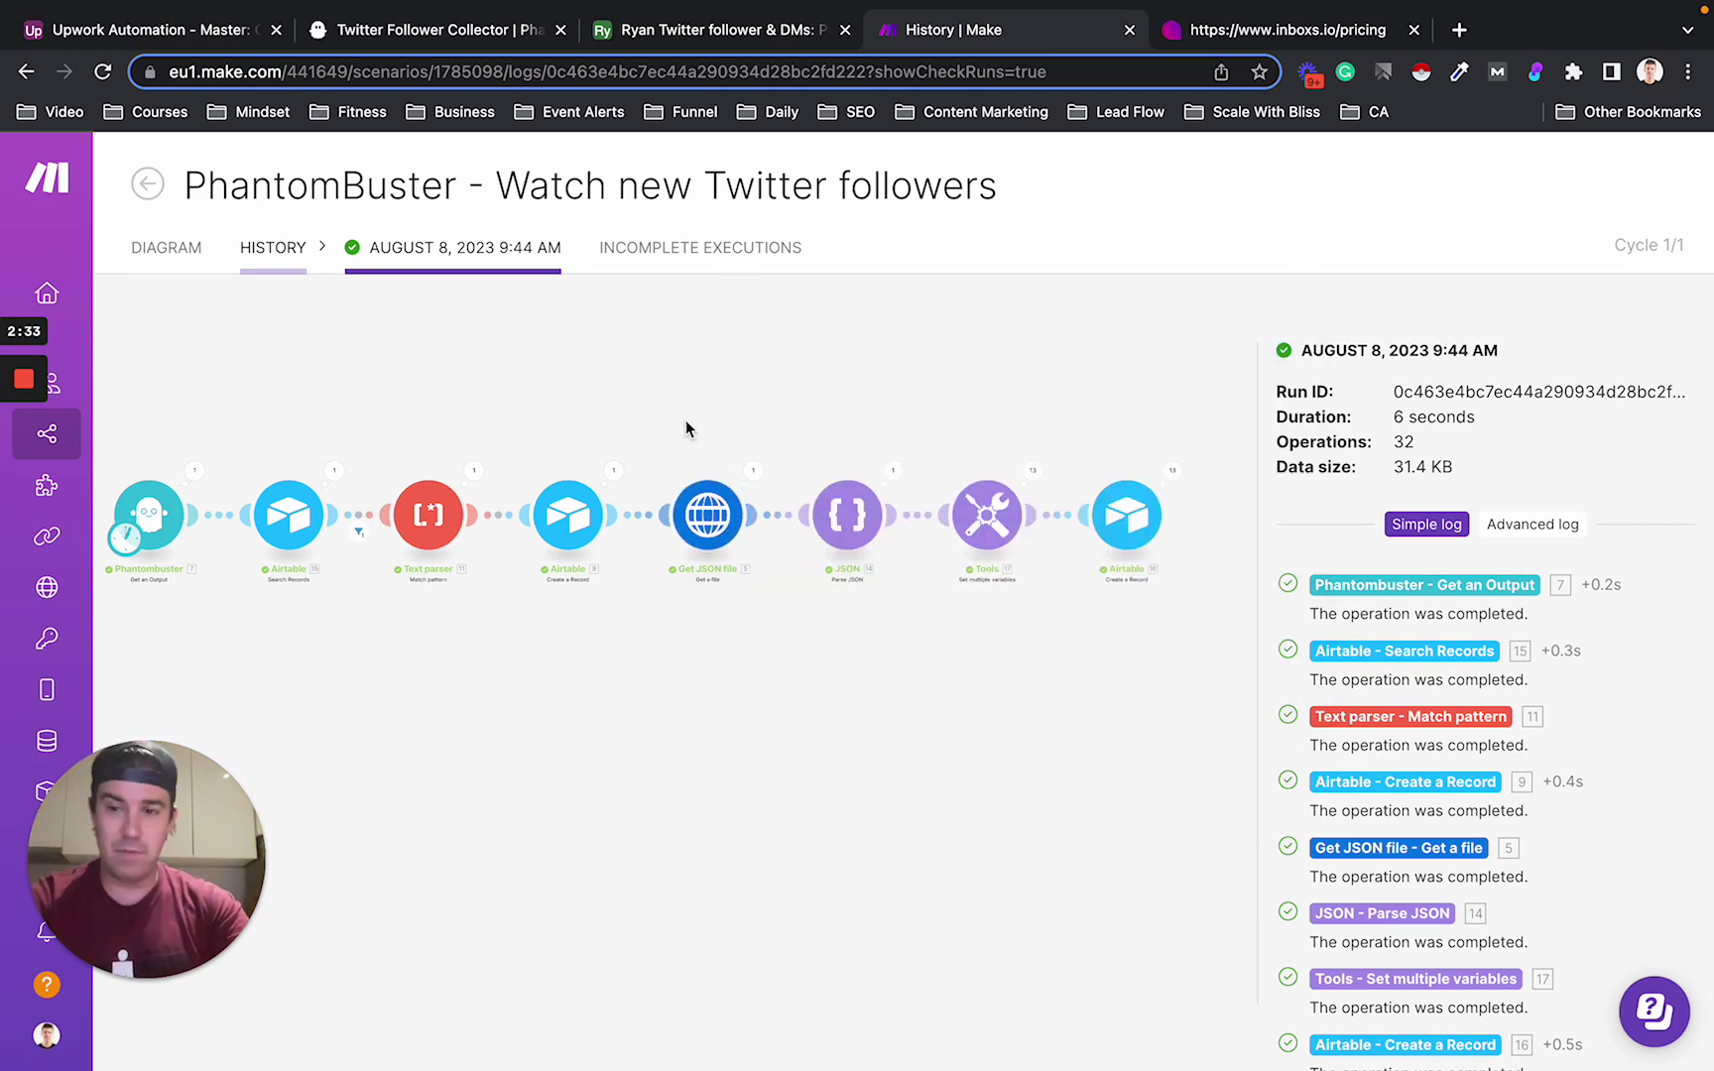
{"action": "left_click", "coordinate": [753, 470]}
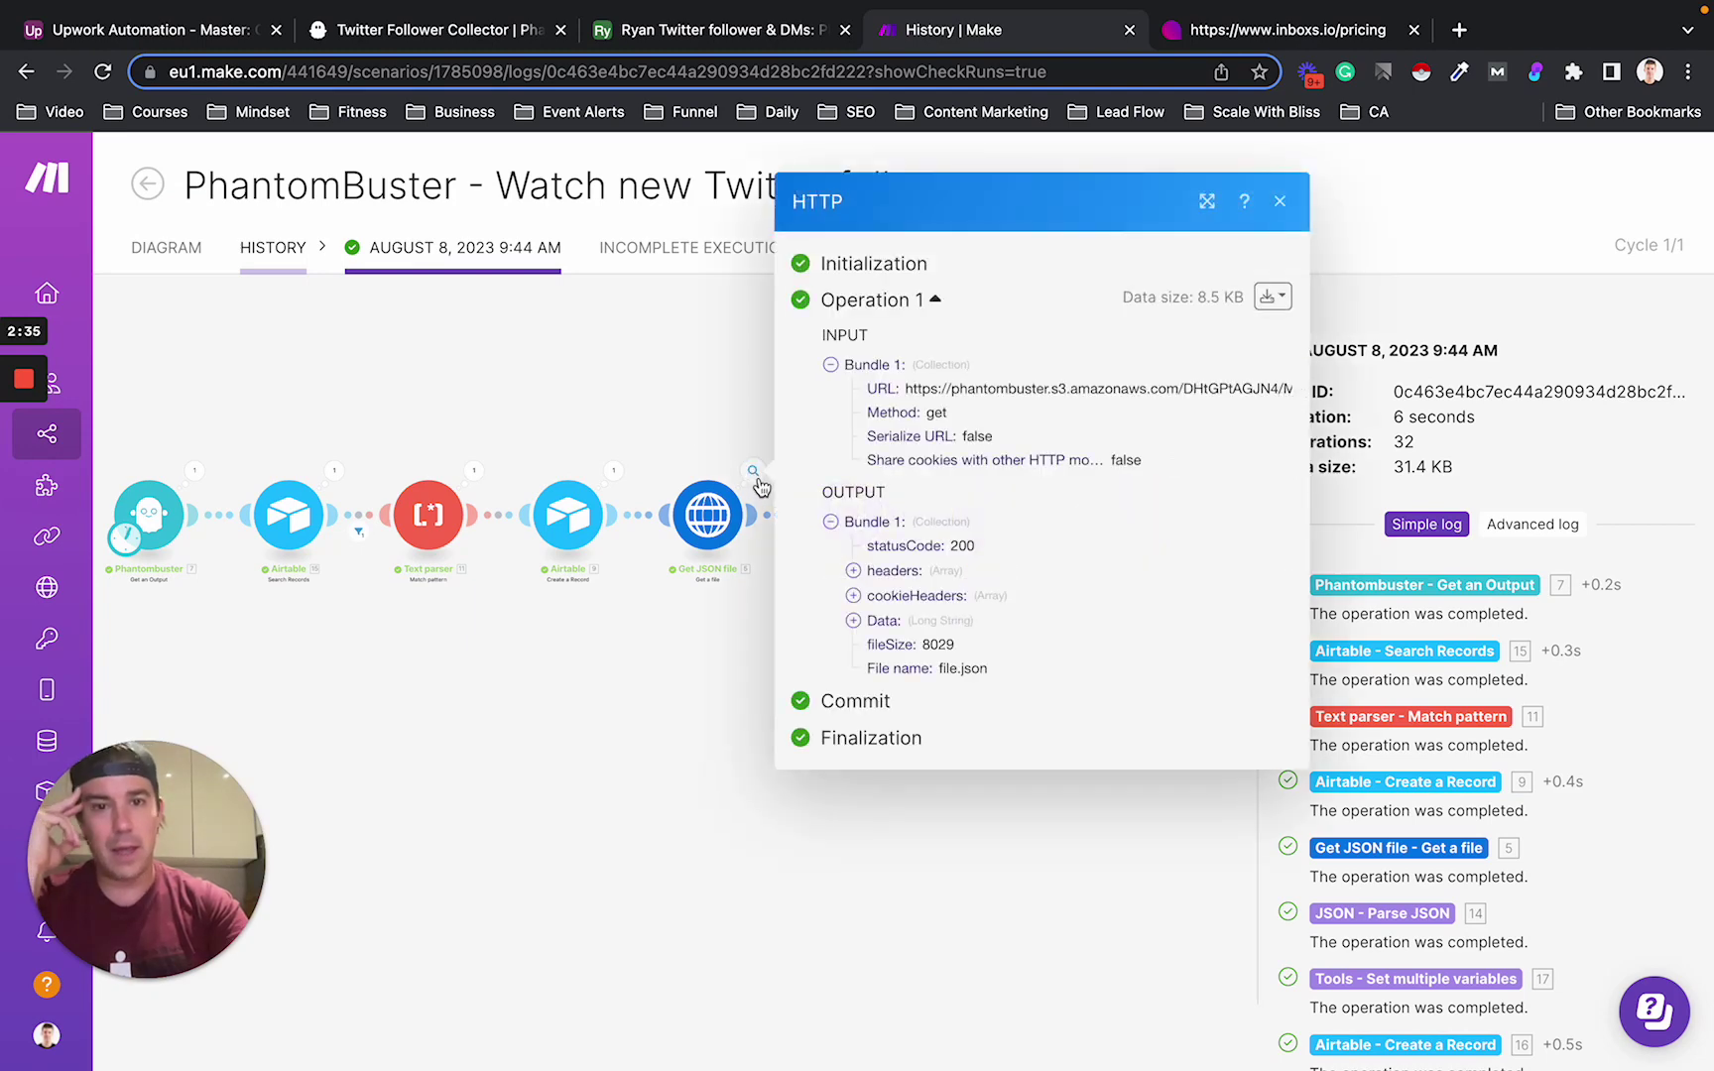
{"action": "left_click", "coordinate": [853, 619]}
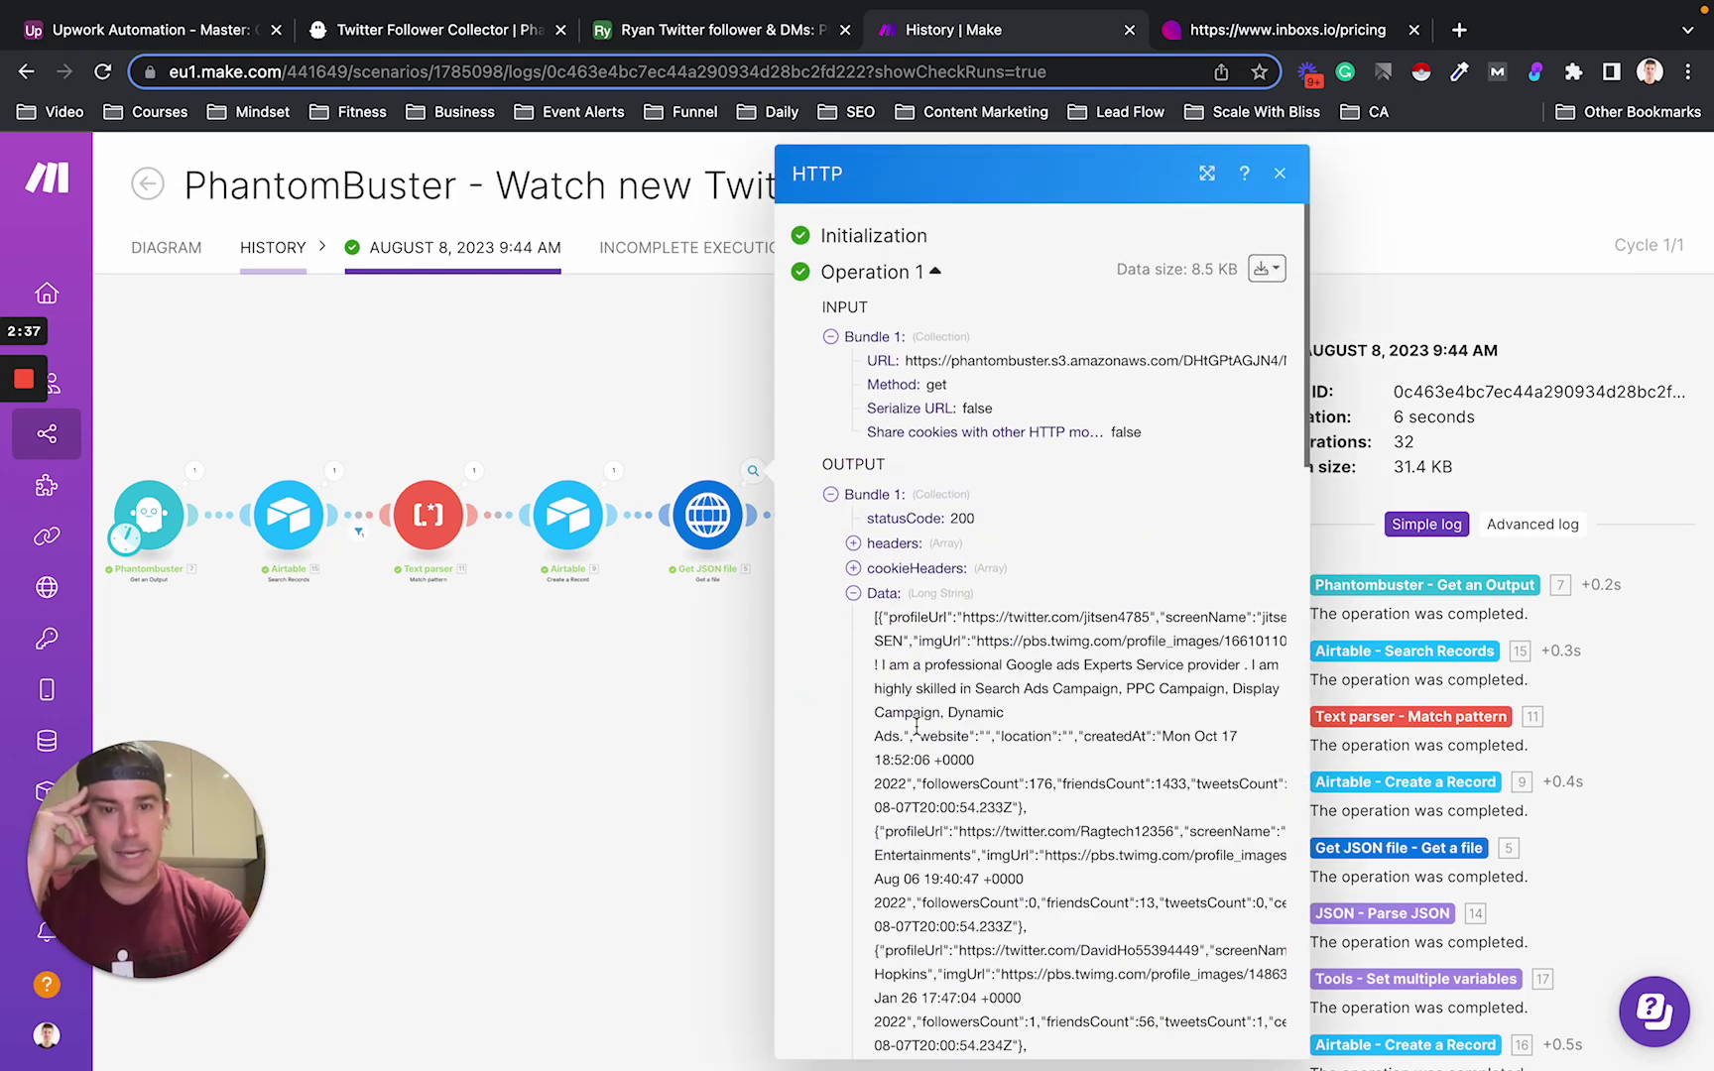
{"action": "left_click_drag", "start_coordinate": [899, 614], "coordinate": [1010, 920]}
{"action": "scroll", "coordinate": [952, 527], "scroll_direction": "down", "scroll_amount": 10}
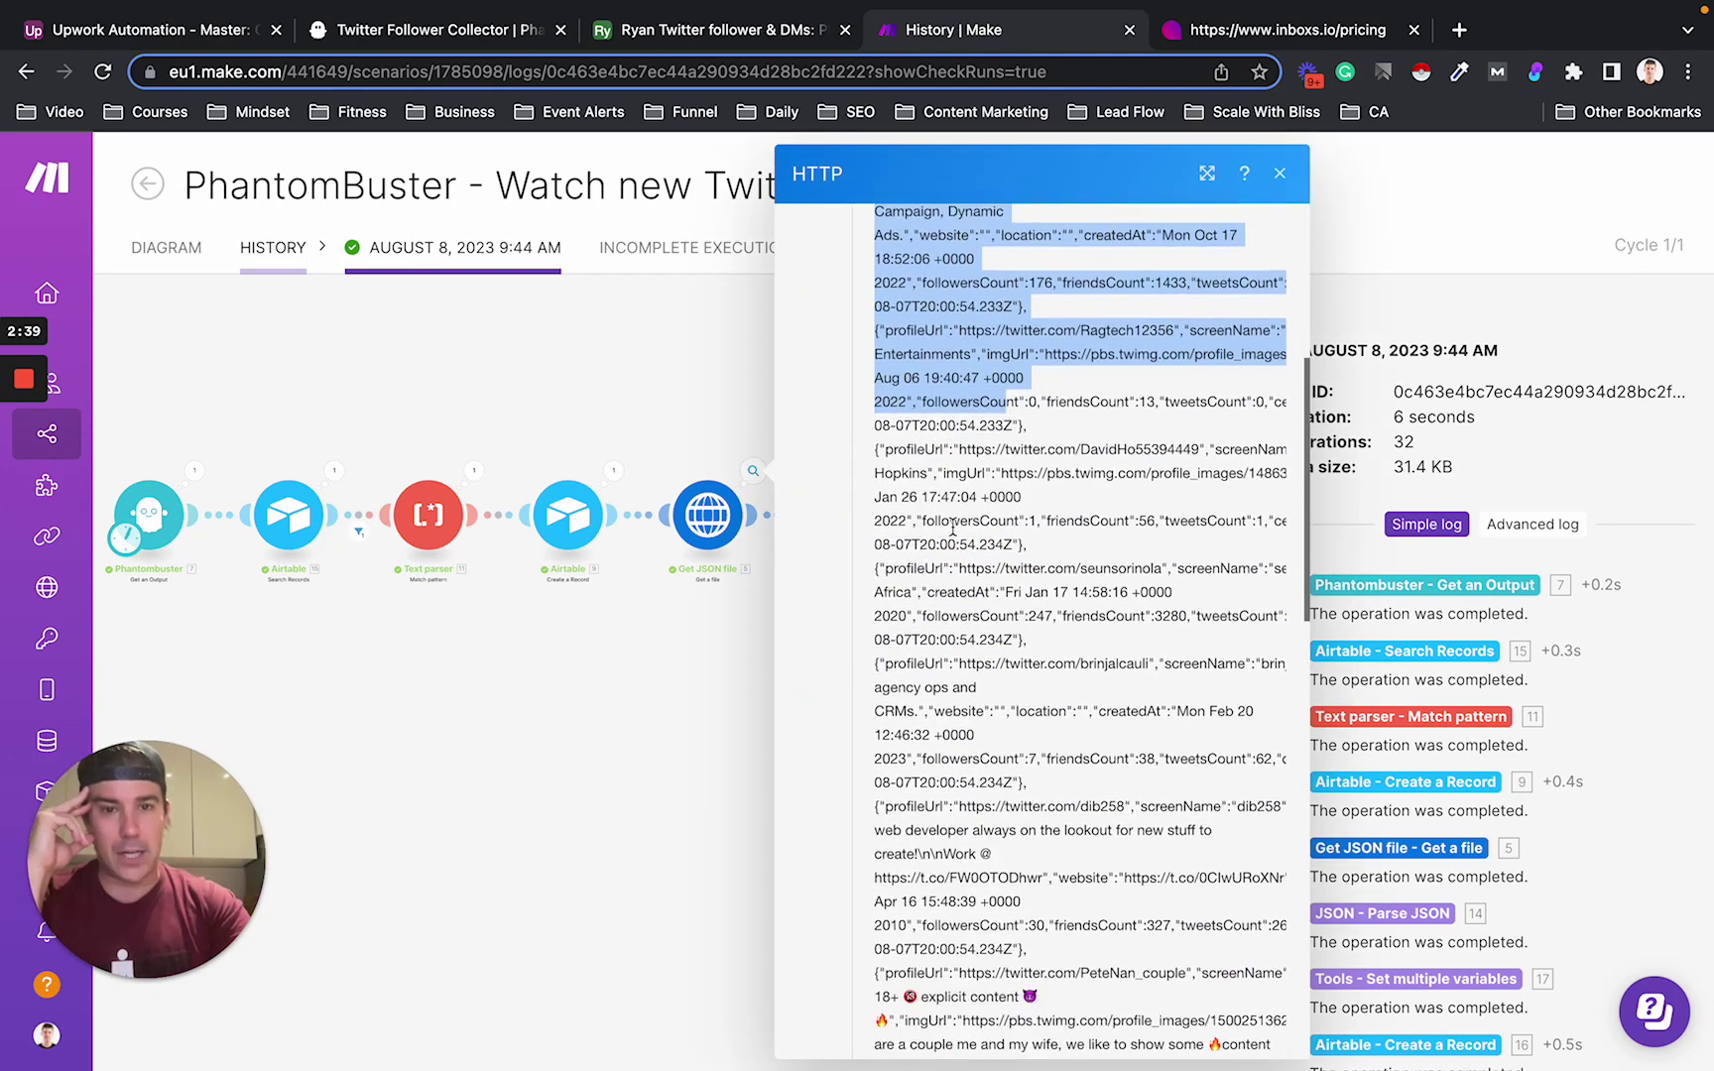
{"action": "scroll", "coordinate": [952, 527], "scroll_direction": "down", "scroll_amount": 10}
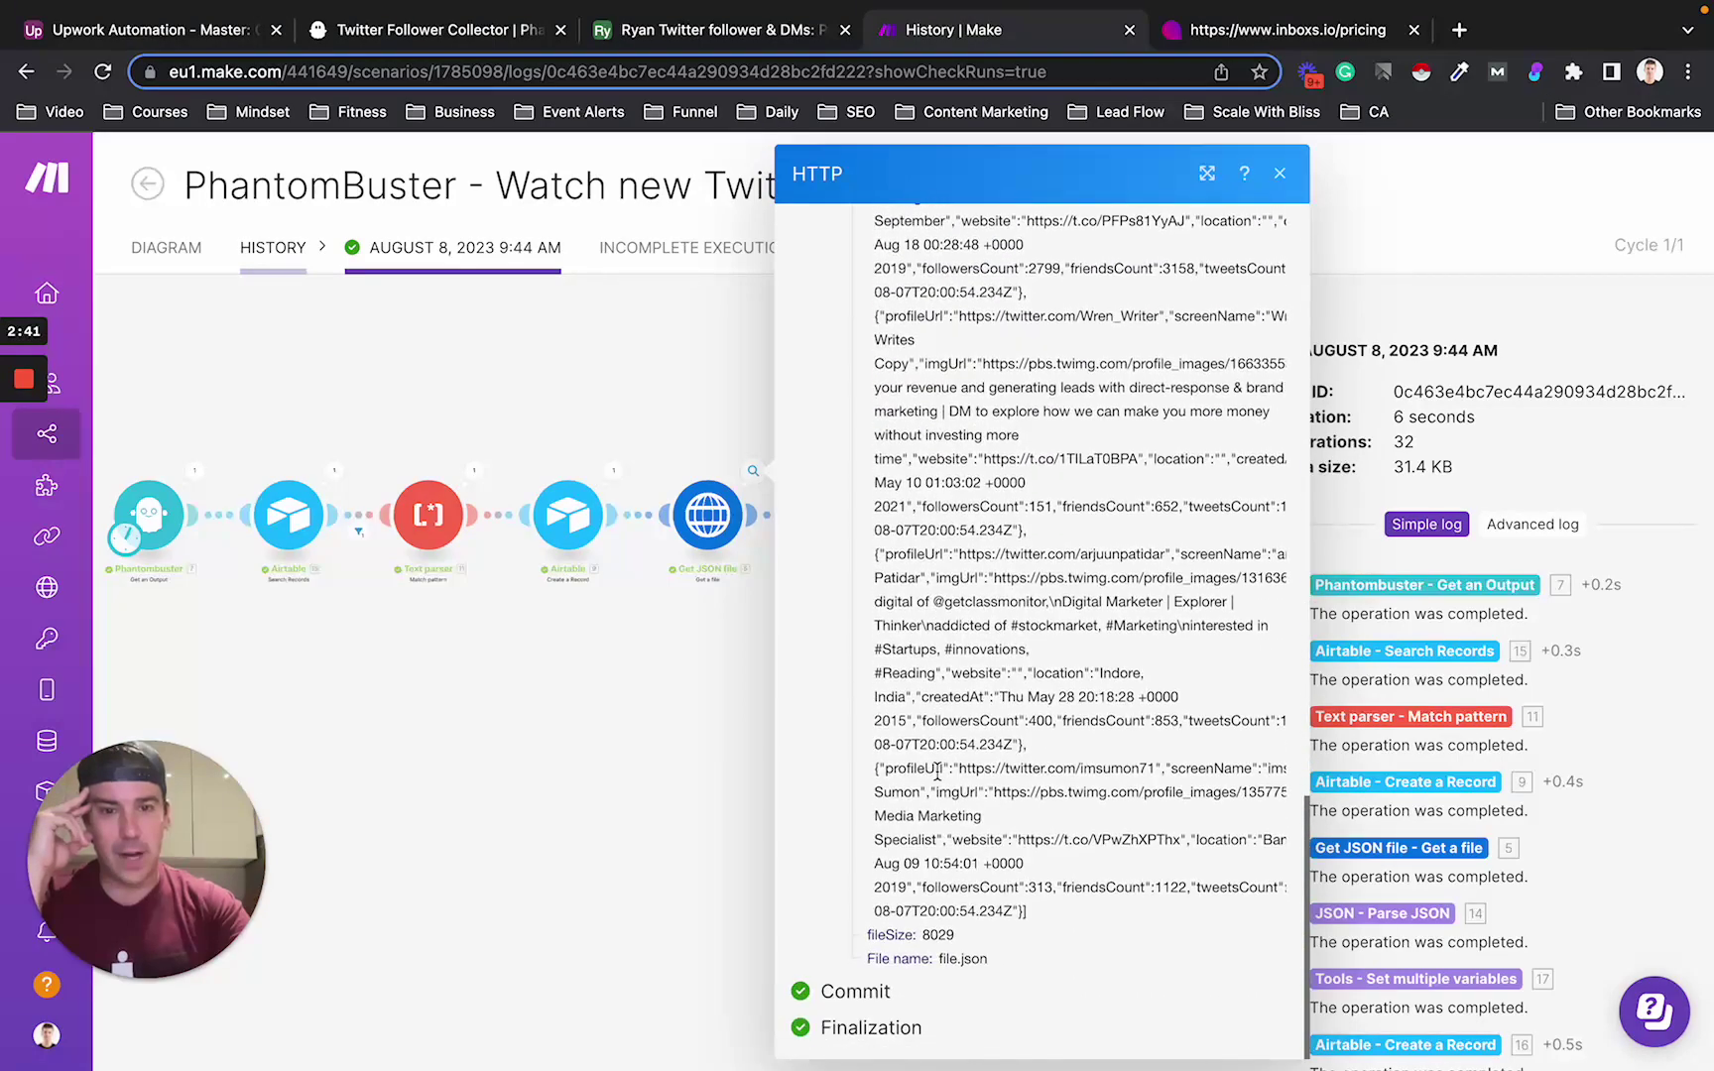
{"action": "left_click", "coordinate": [683, 643]}
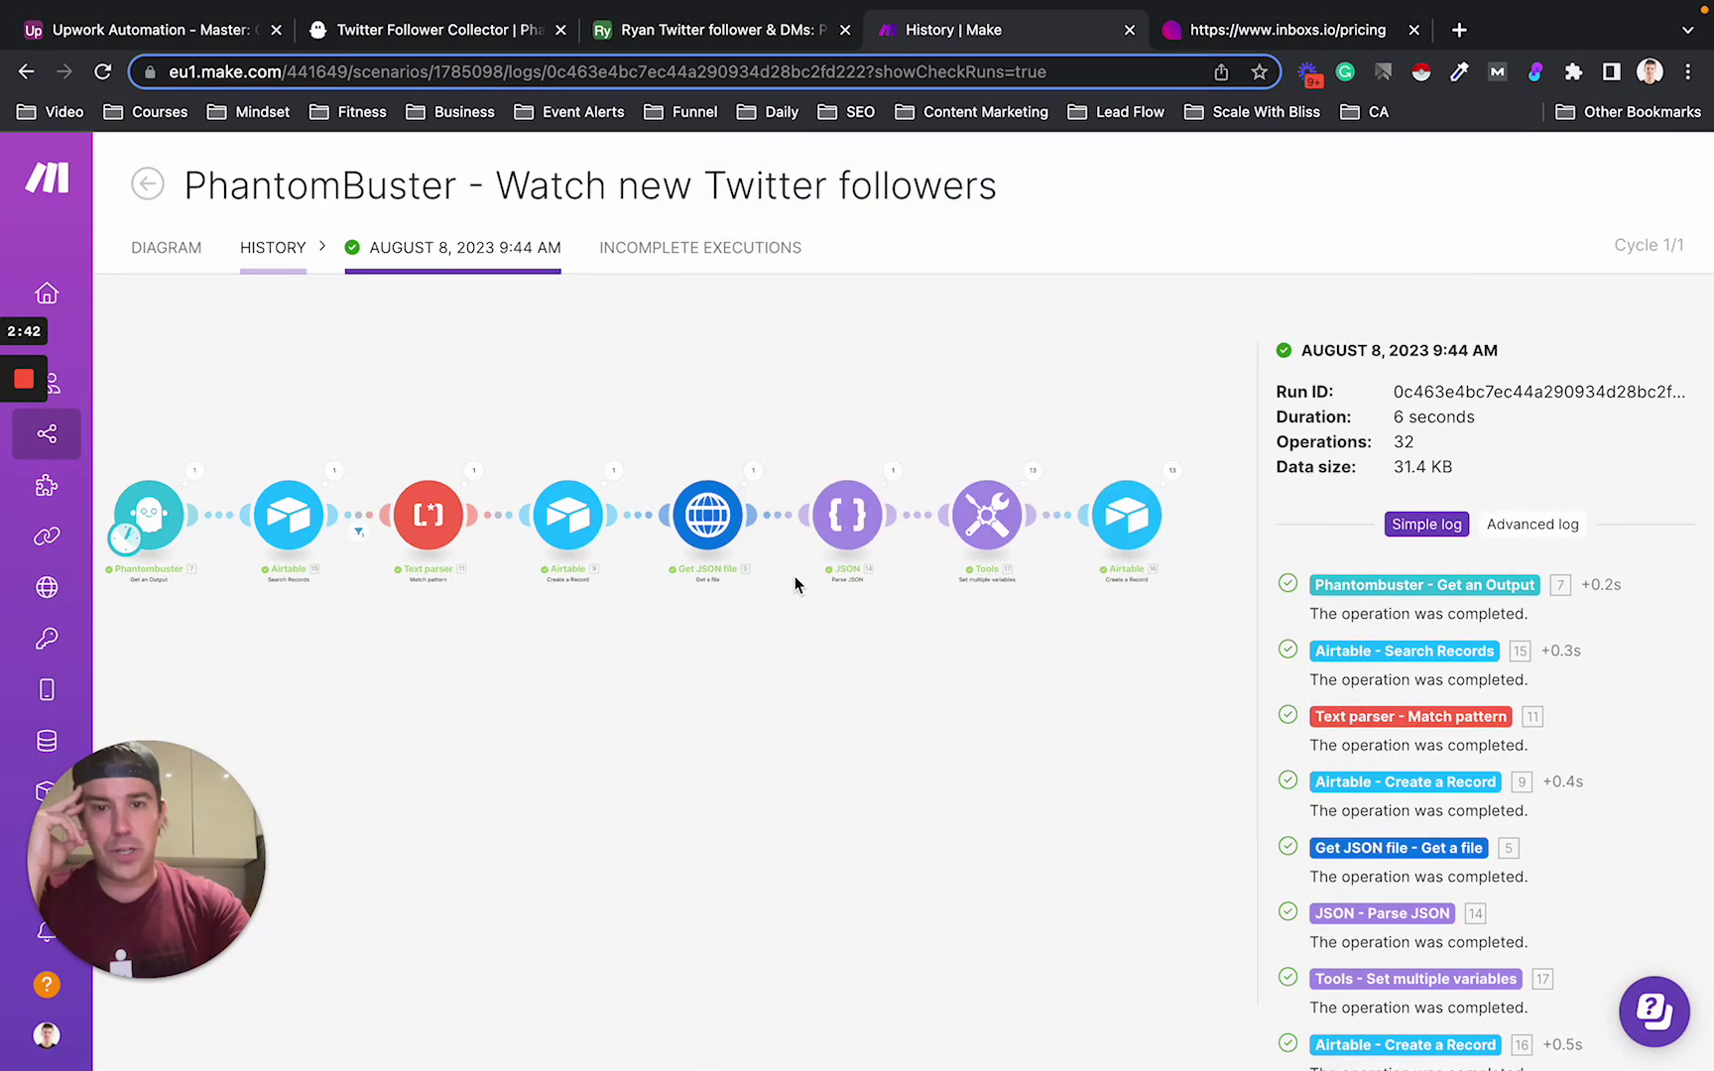
- Inspect the parsed JSON follower bundles in the August 8 run log, then close the details
{"action": "left_click", "coordinate": [893, 473]}
{"action": "scroll", "coordinate": [1091, 714], "scroll_direction": "down", "scroll_amount": 5}
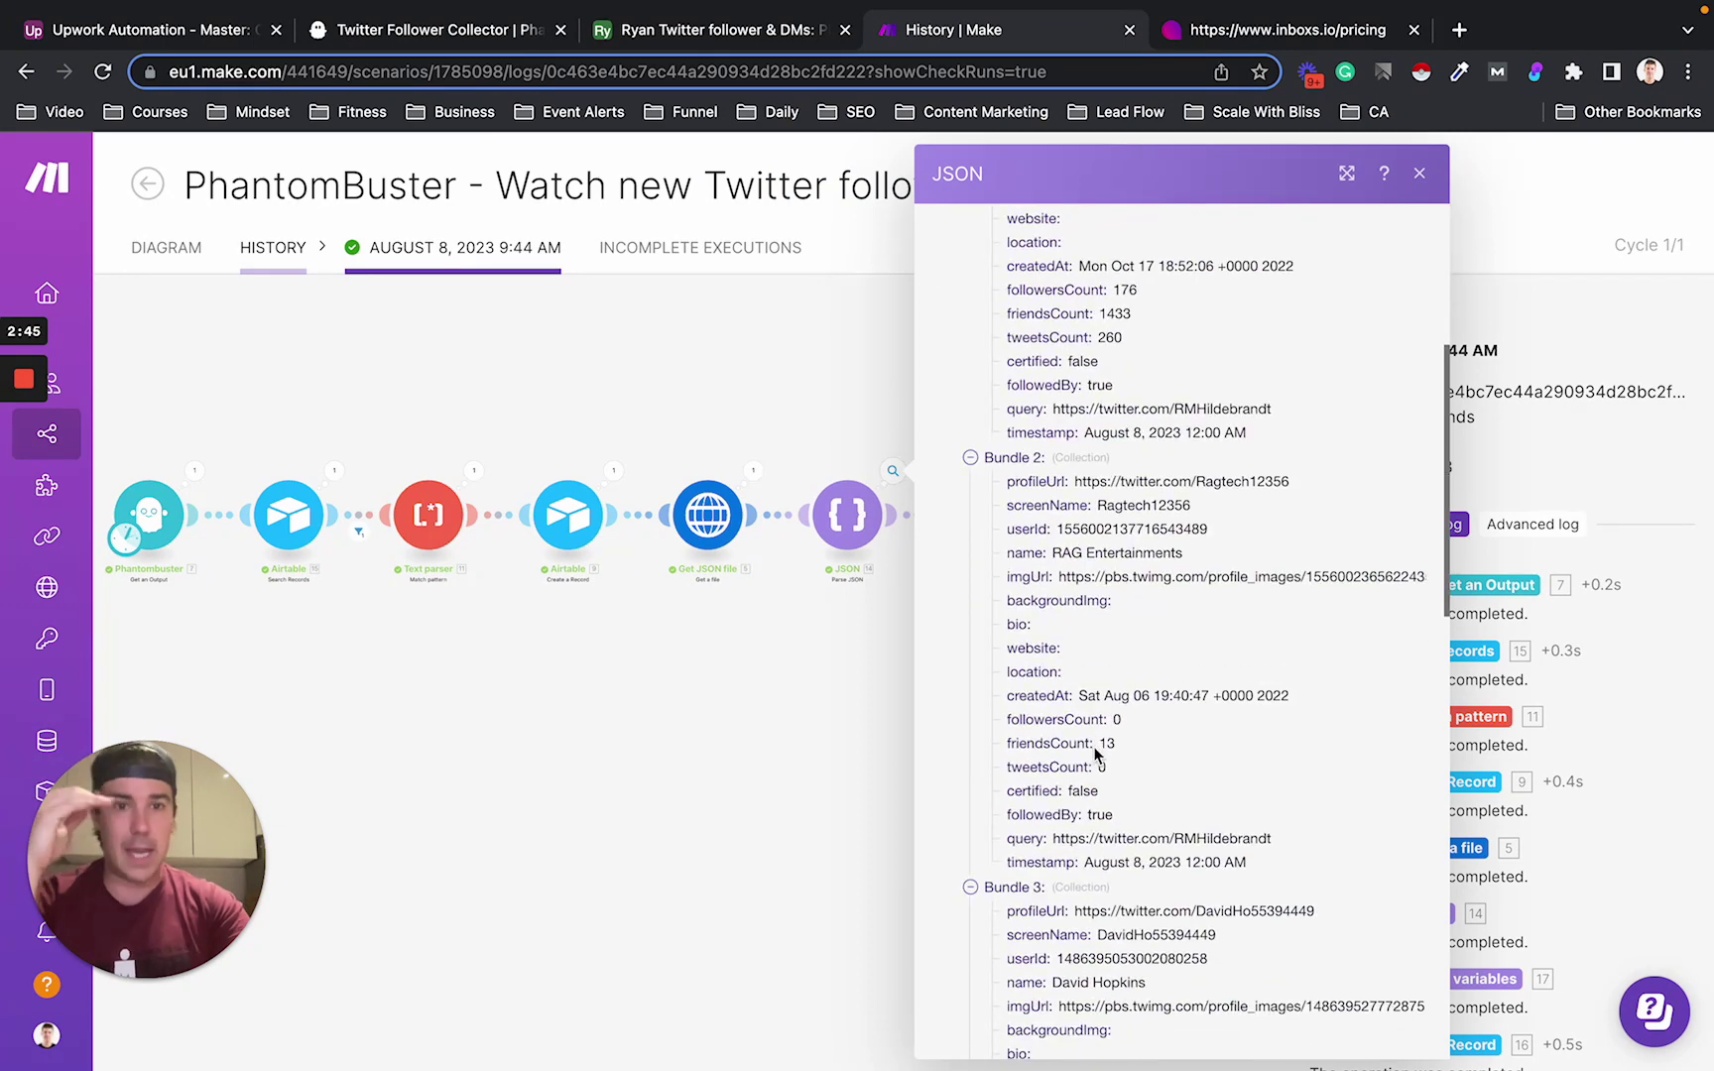
{"action": "scroll", "coordinate": [1094, 717], "scroll_direction": "down", "scroll_amount": 5}
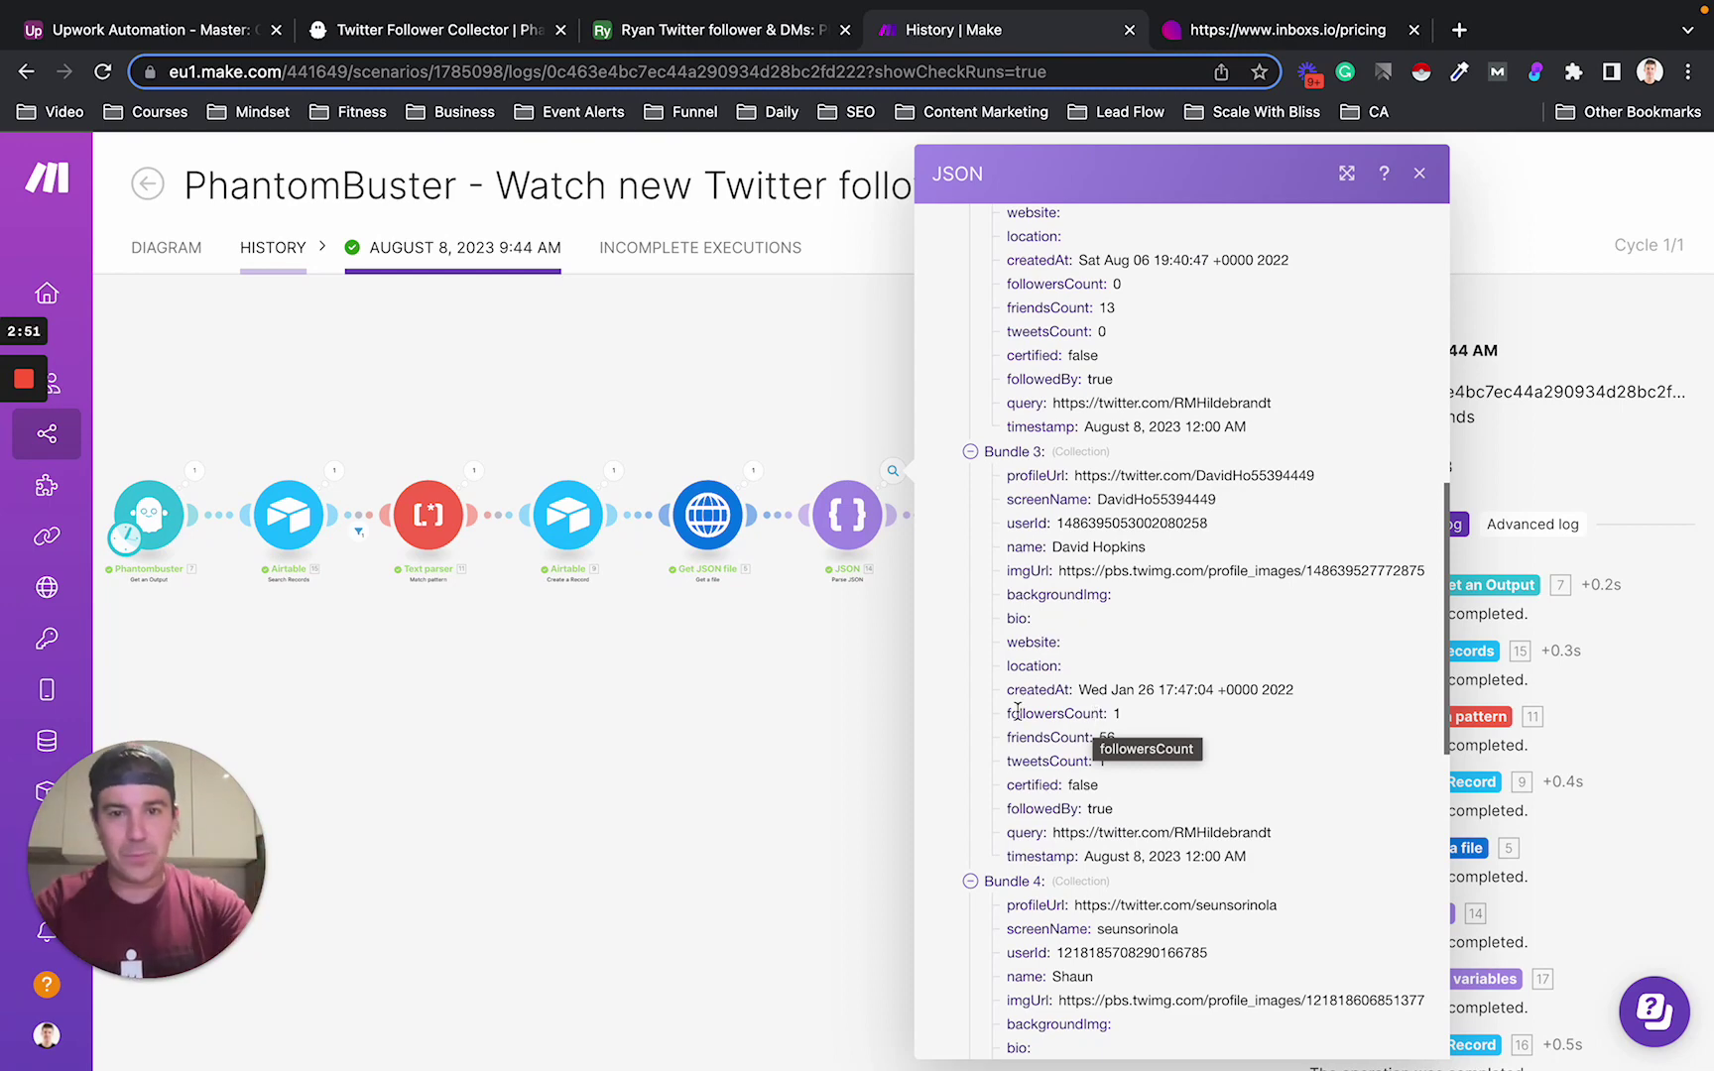
{"action": "left_click", "coordinate": [749, 715]}
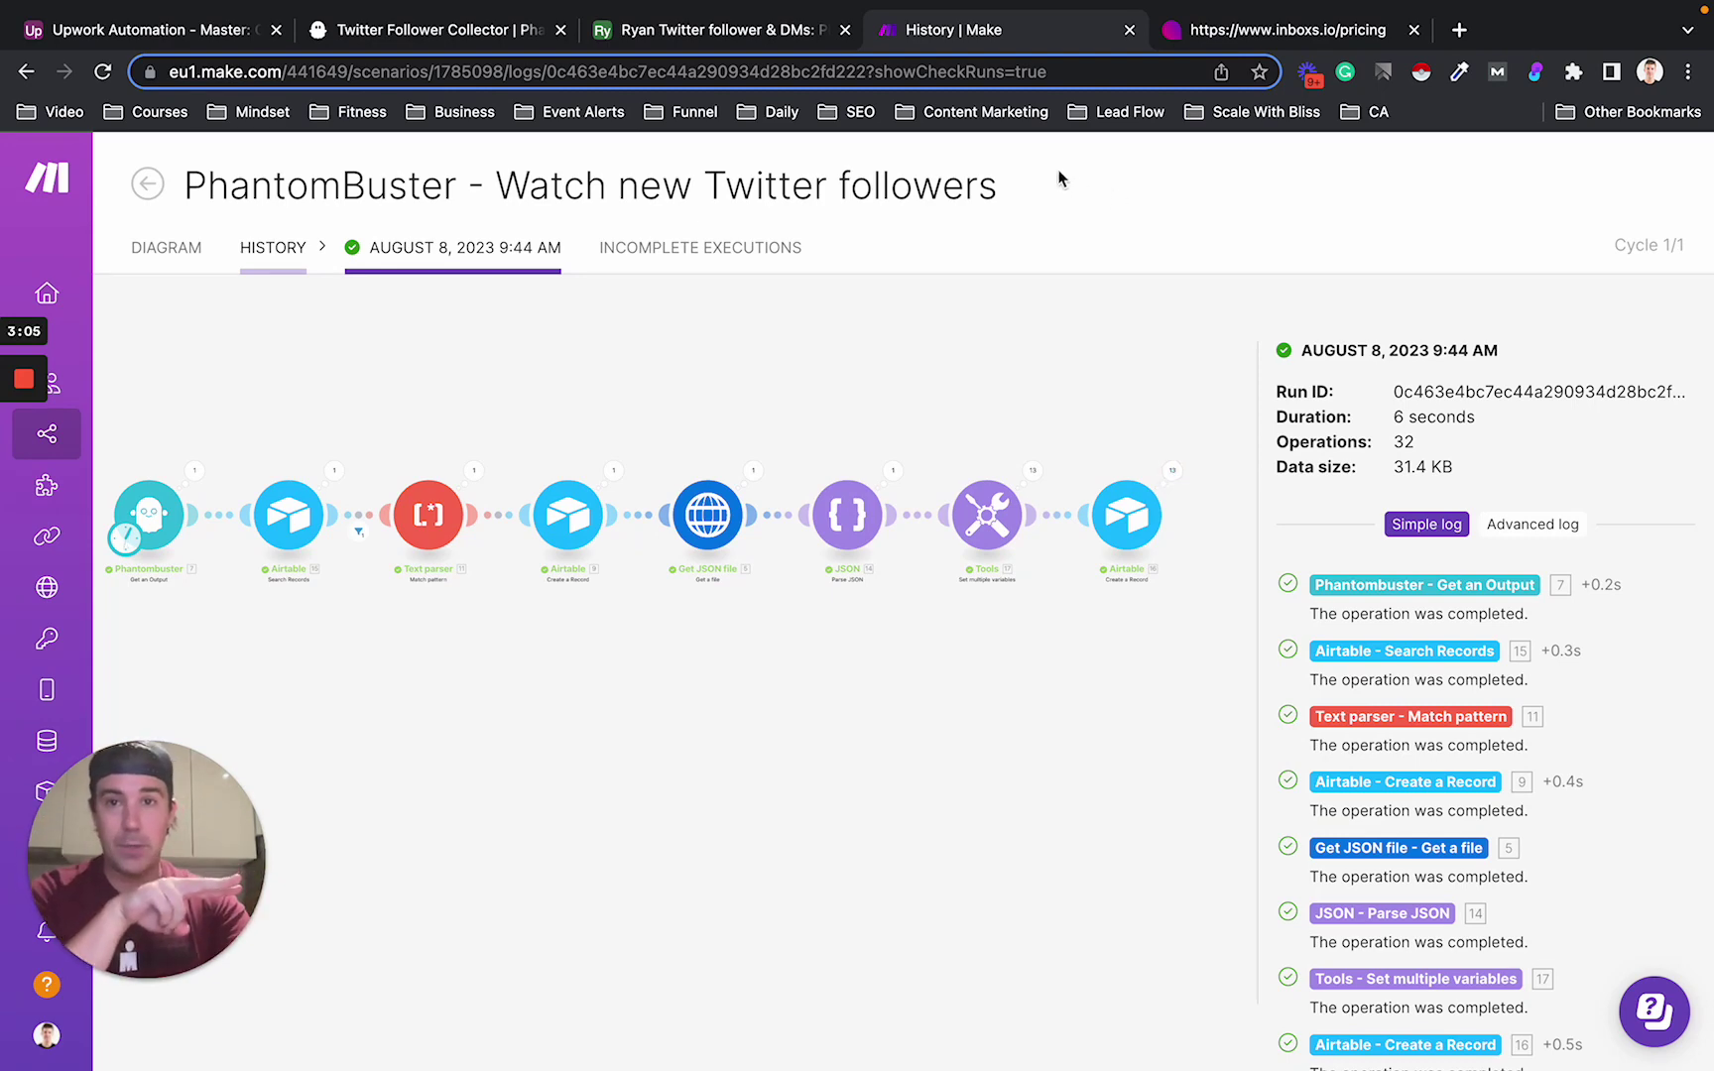
- Show Airtable's PhantomBuster runs table, whose second run logged 13 new and 5027 total followers
{"action": "left_click", "coordinate": [700, 32]}
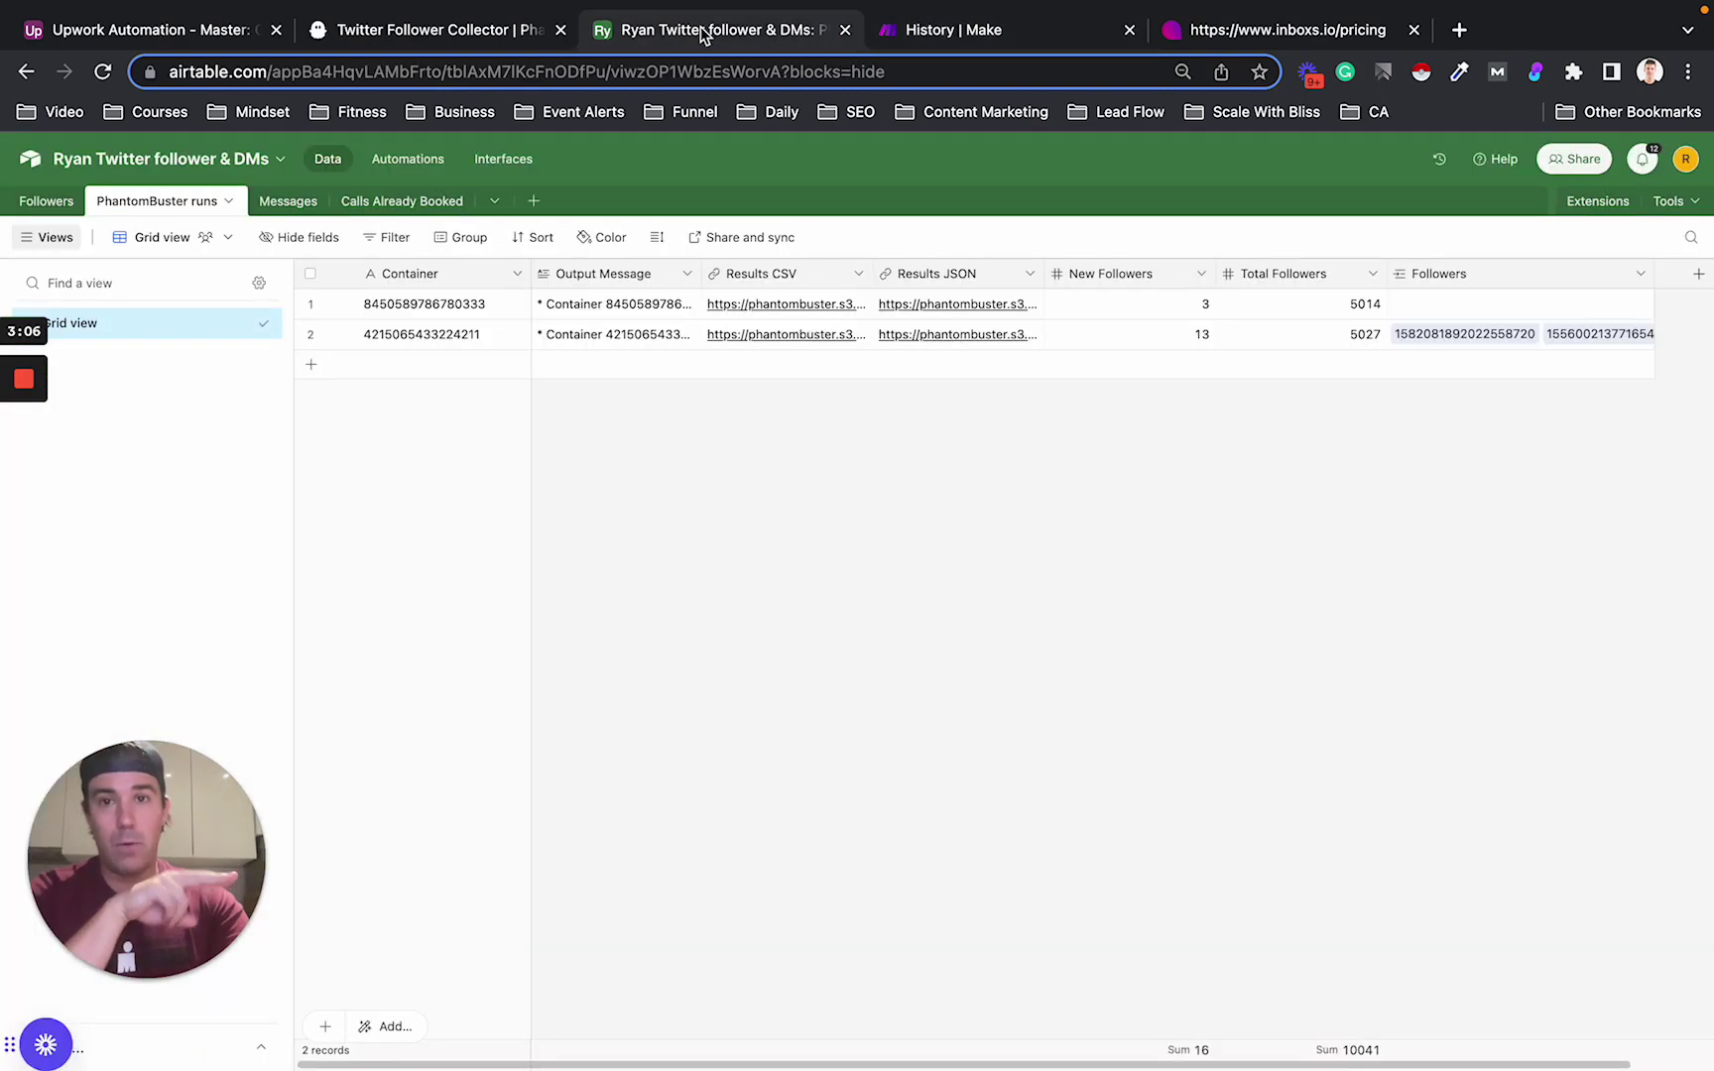
- Open the Followers table and browse the Disqualified and Auto Disqualified views
{"action": "left_click", "coordinate": [47, 203]}
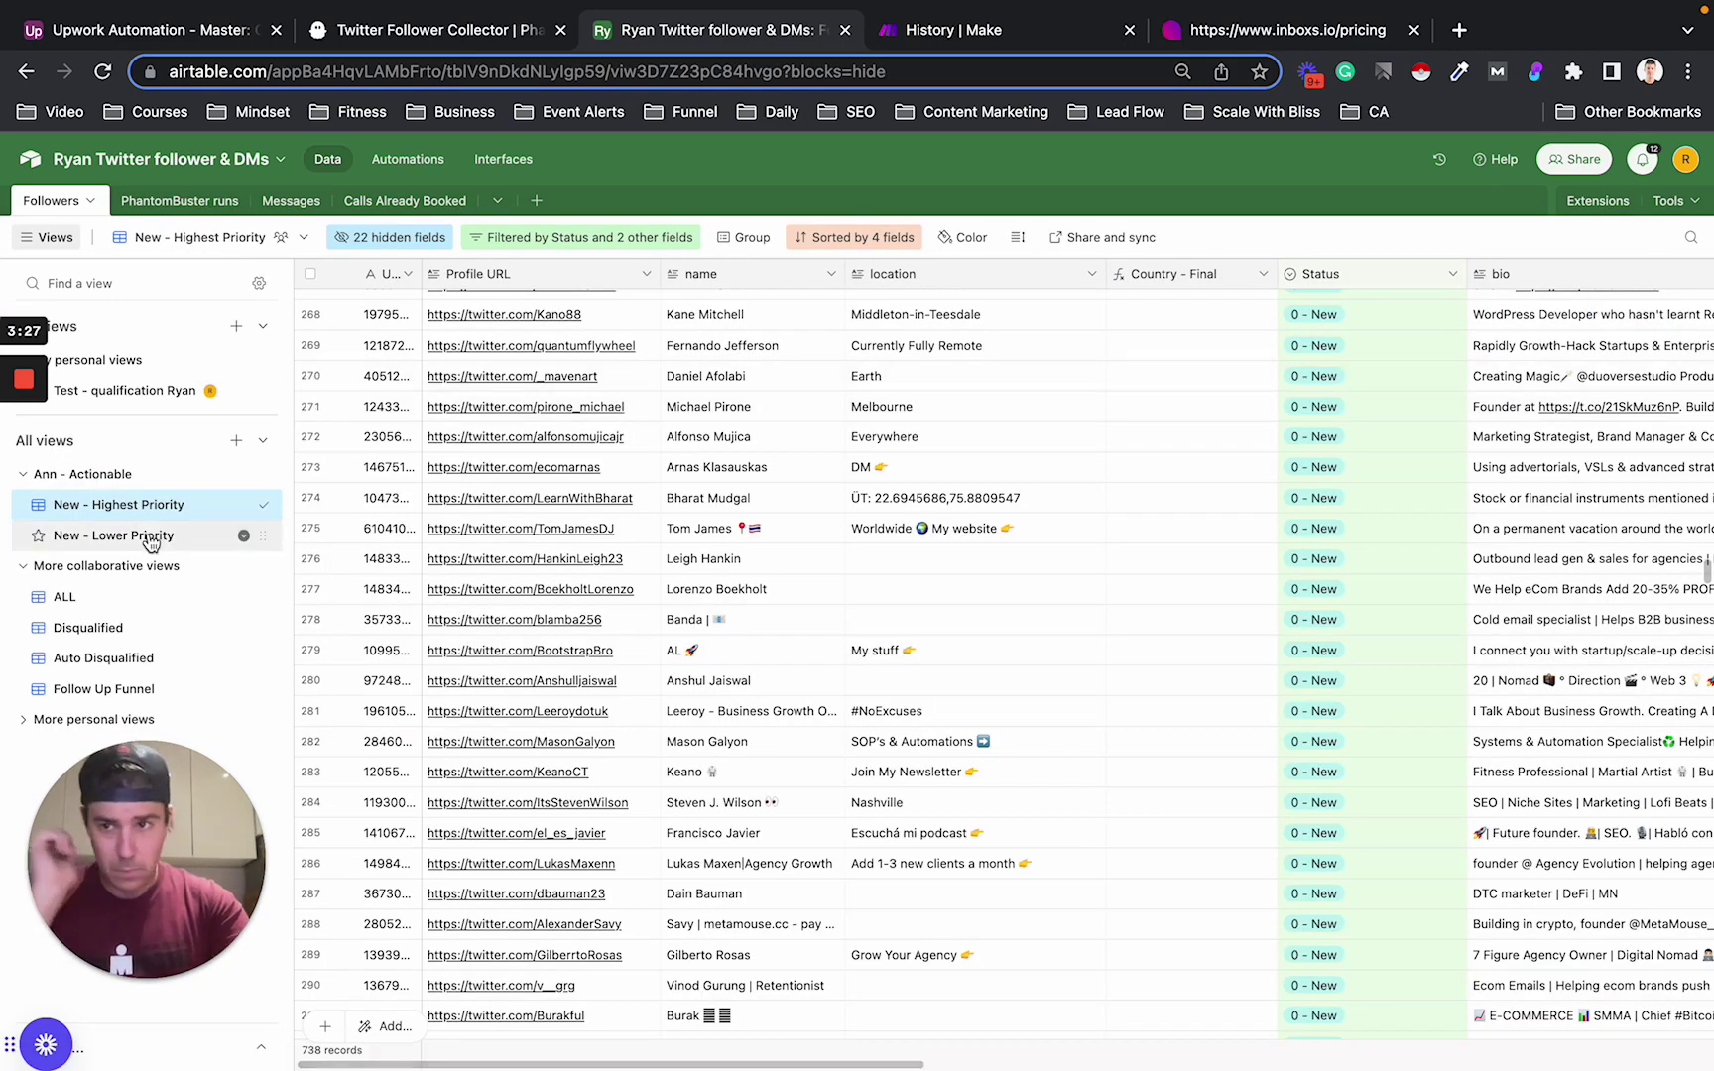
{"action": "left_click", "coordinate": [156, 631]}
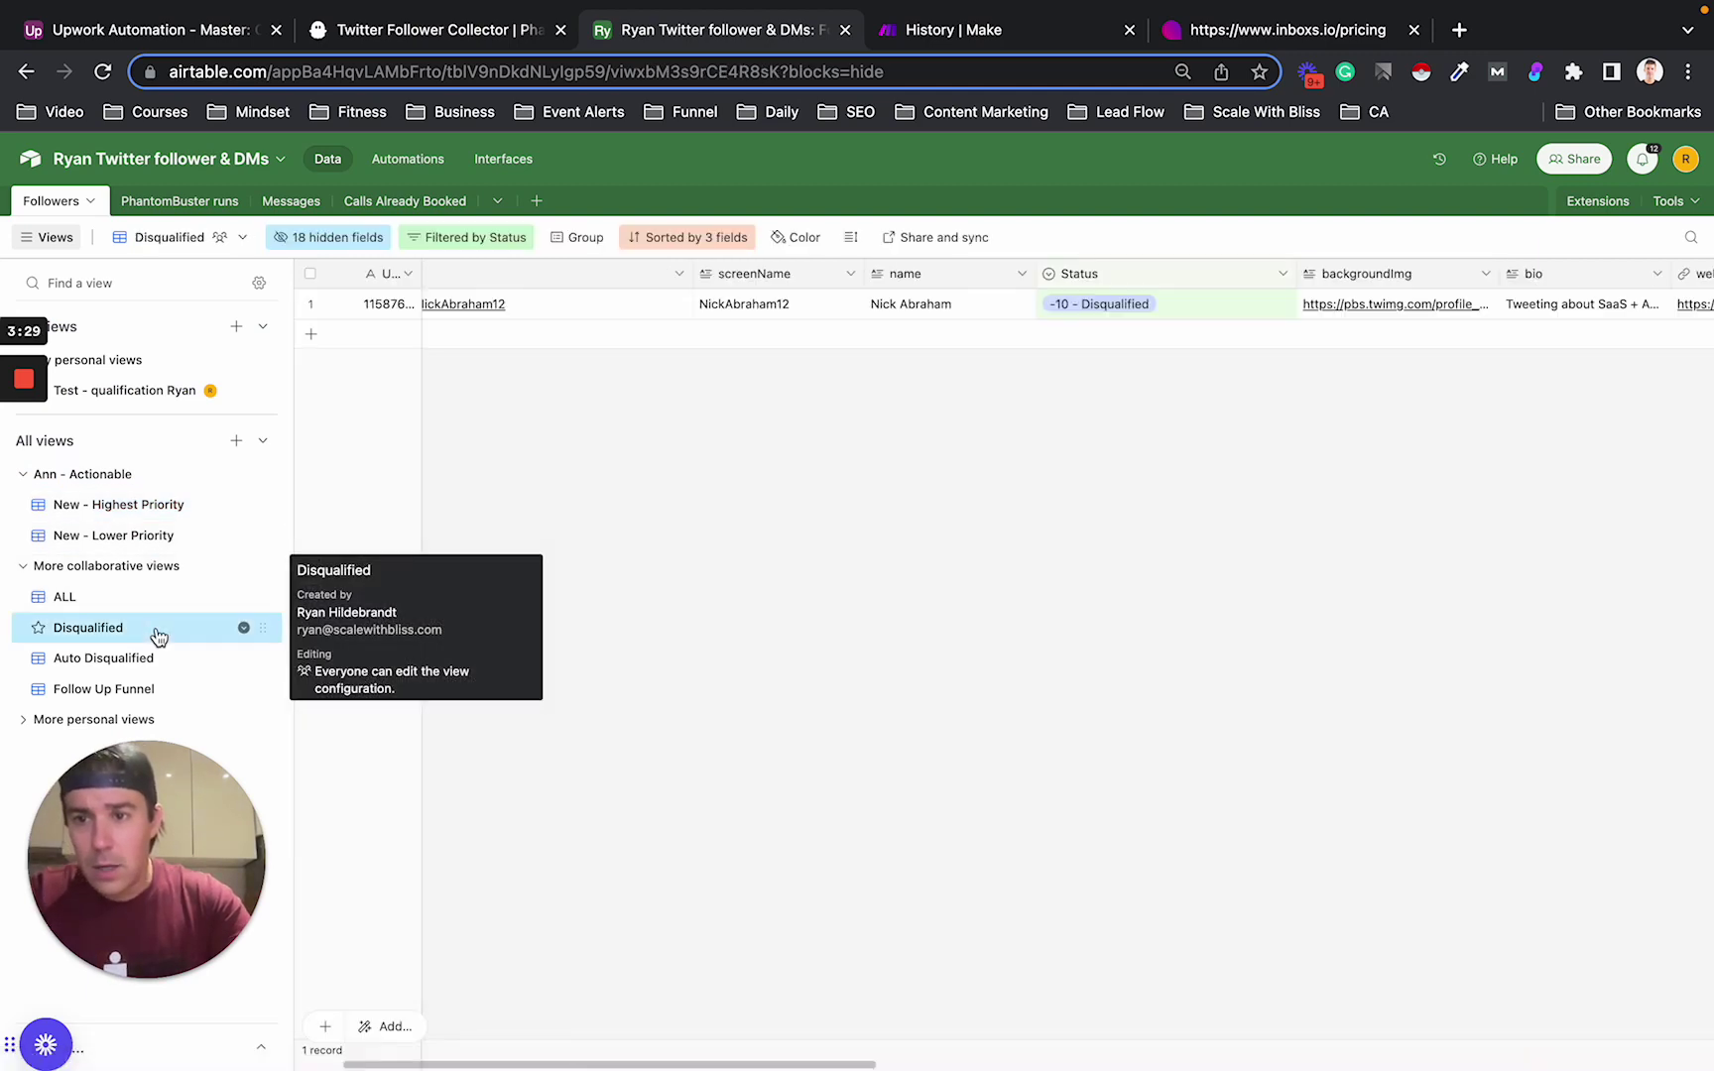
{"action": "left_click", "coordinate": [109, 660]}
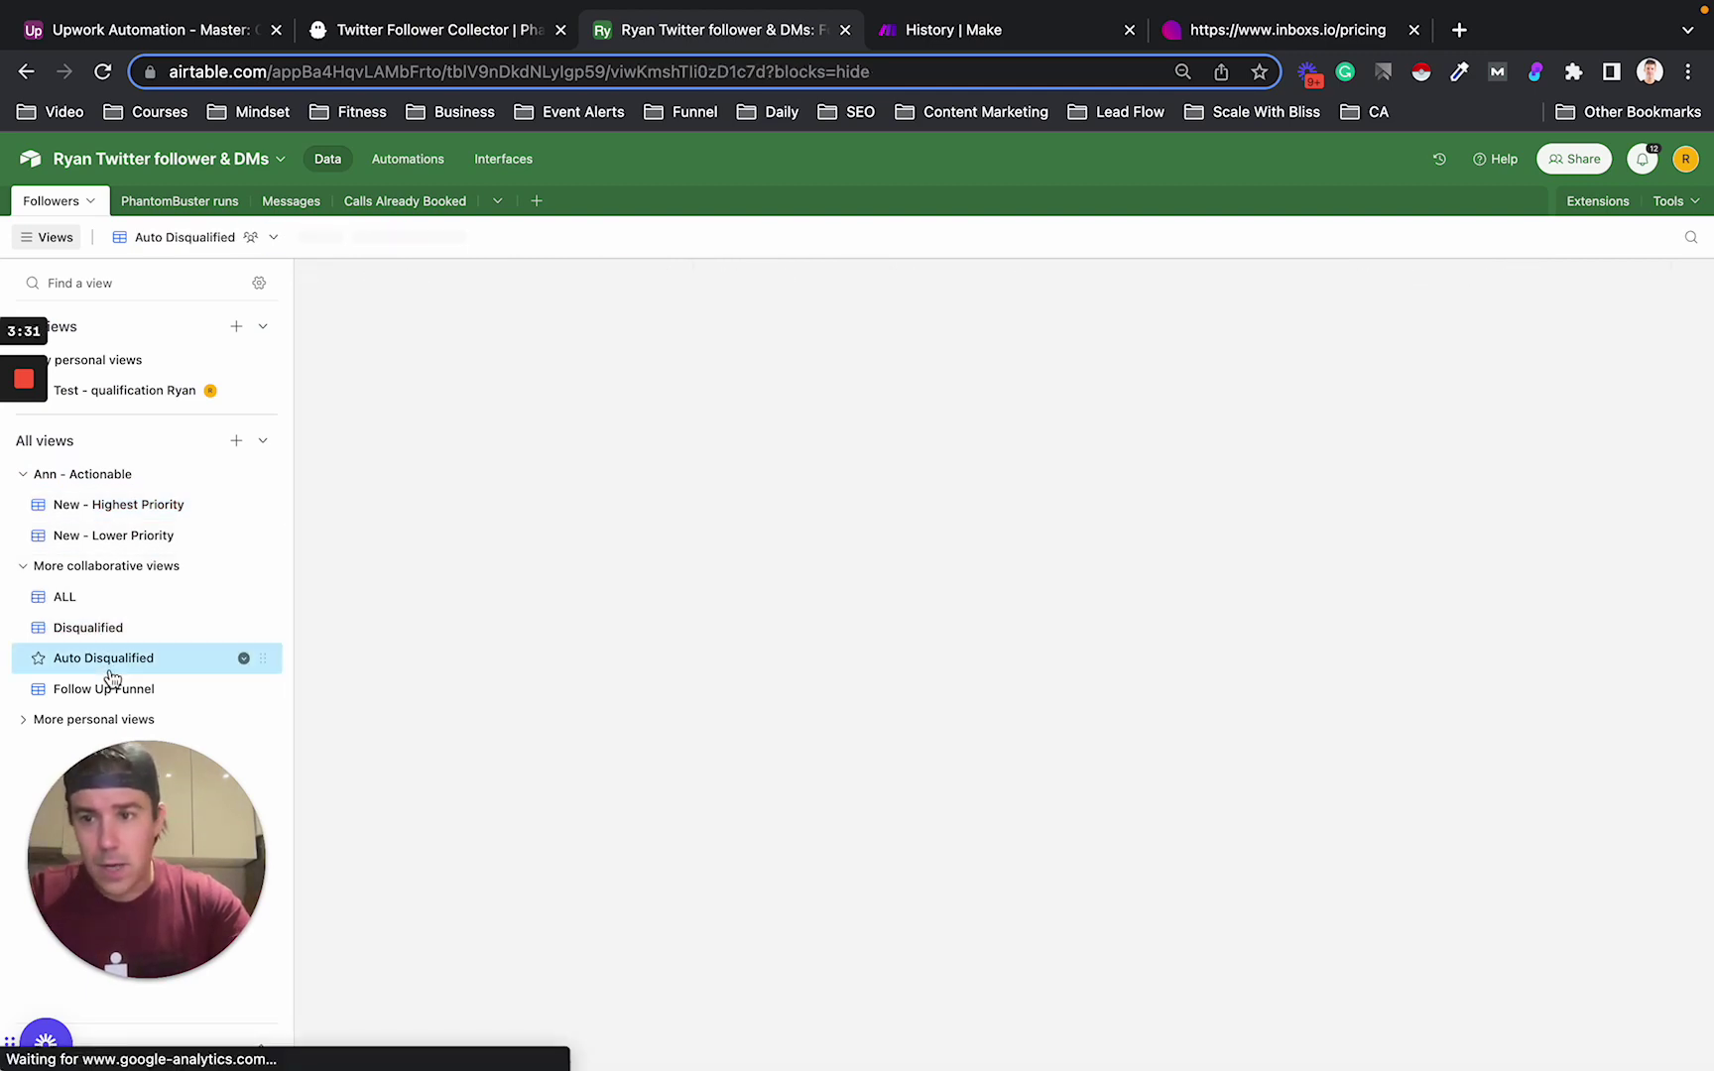
{"action": "scroll", "coordinate": [797, 639], "scroll_direction": "right", "scroll_amount": 1}
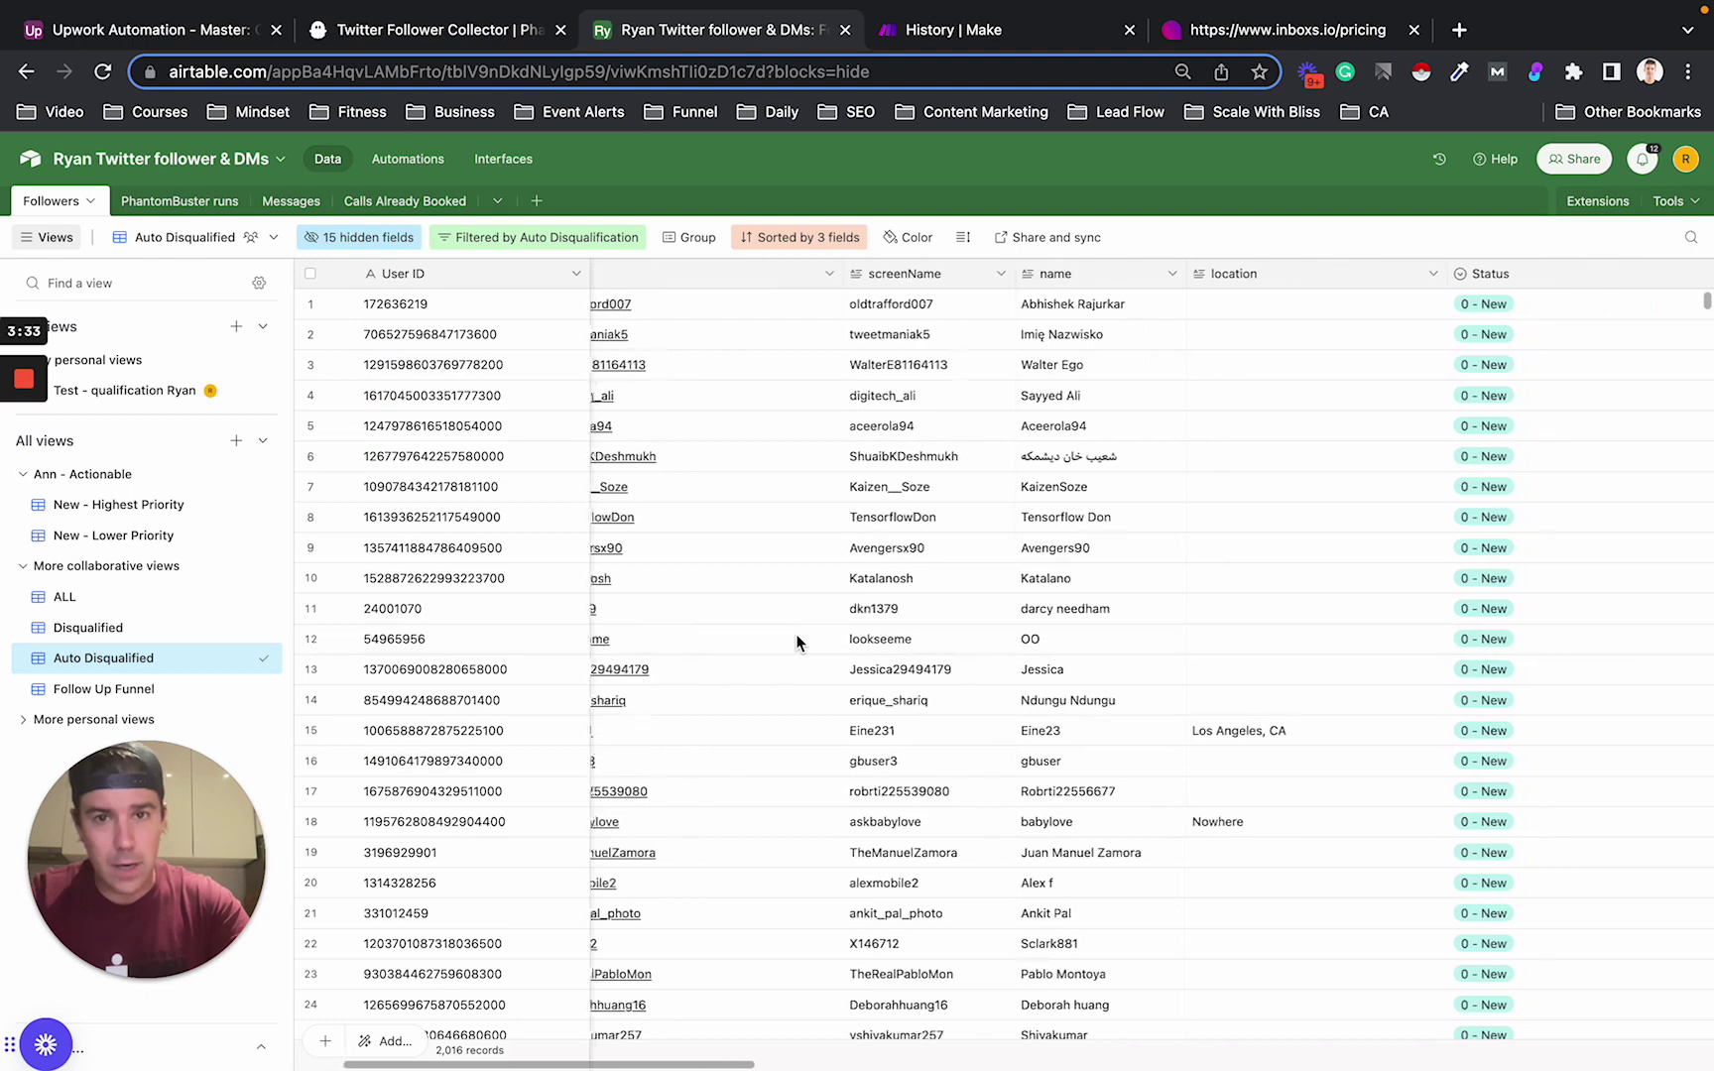
{"action": "scroll", "coordinate": [796, 640], "scroll_direction": "right", "scroll_amount": 10}
{"action": "scroll", "coordinate": [797, 640], "scroll_direction": "left", "scroll_amount": 15}
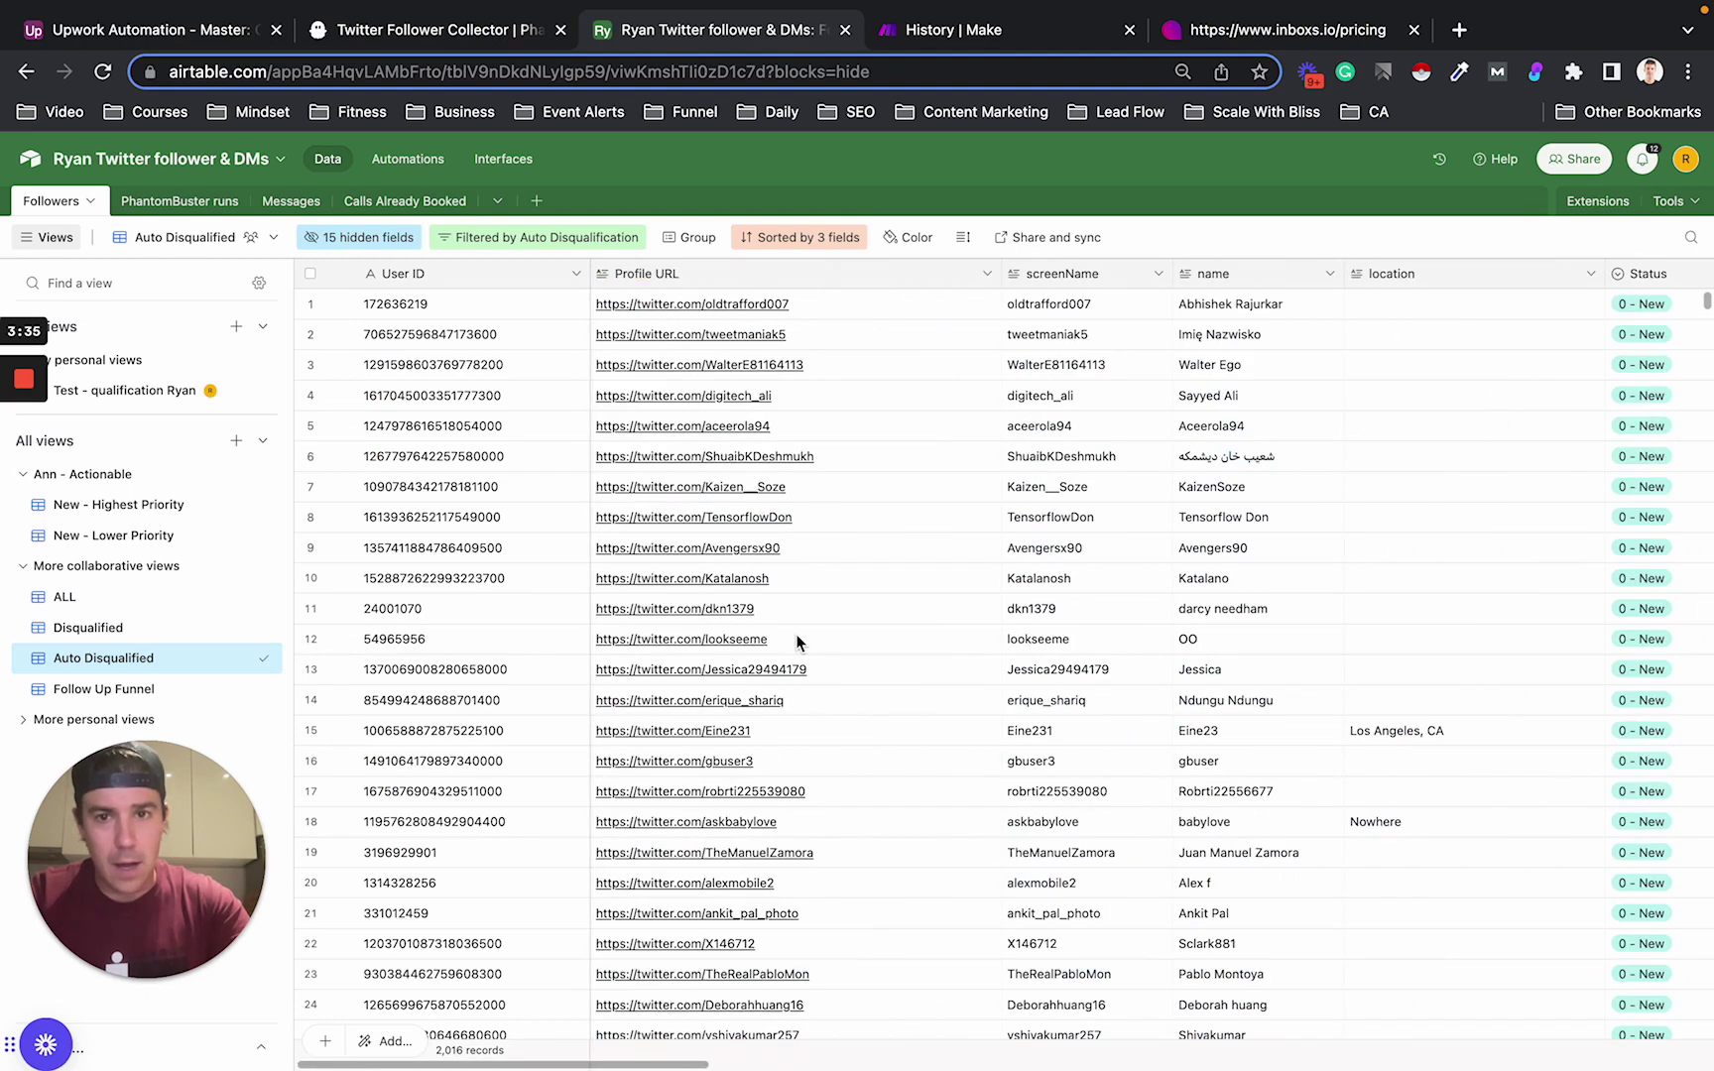
{"action": "scroll", "coordinate": [795, 639], "scroll_direction": "right", "scroll_amount": 4}
- Search the view's hidden fields for 'pro', then scroll across the Auto Disqualified columns
{"action": "left_click", "coordinate": [337, 241]}
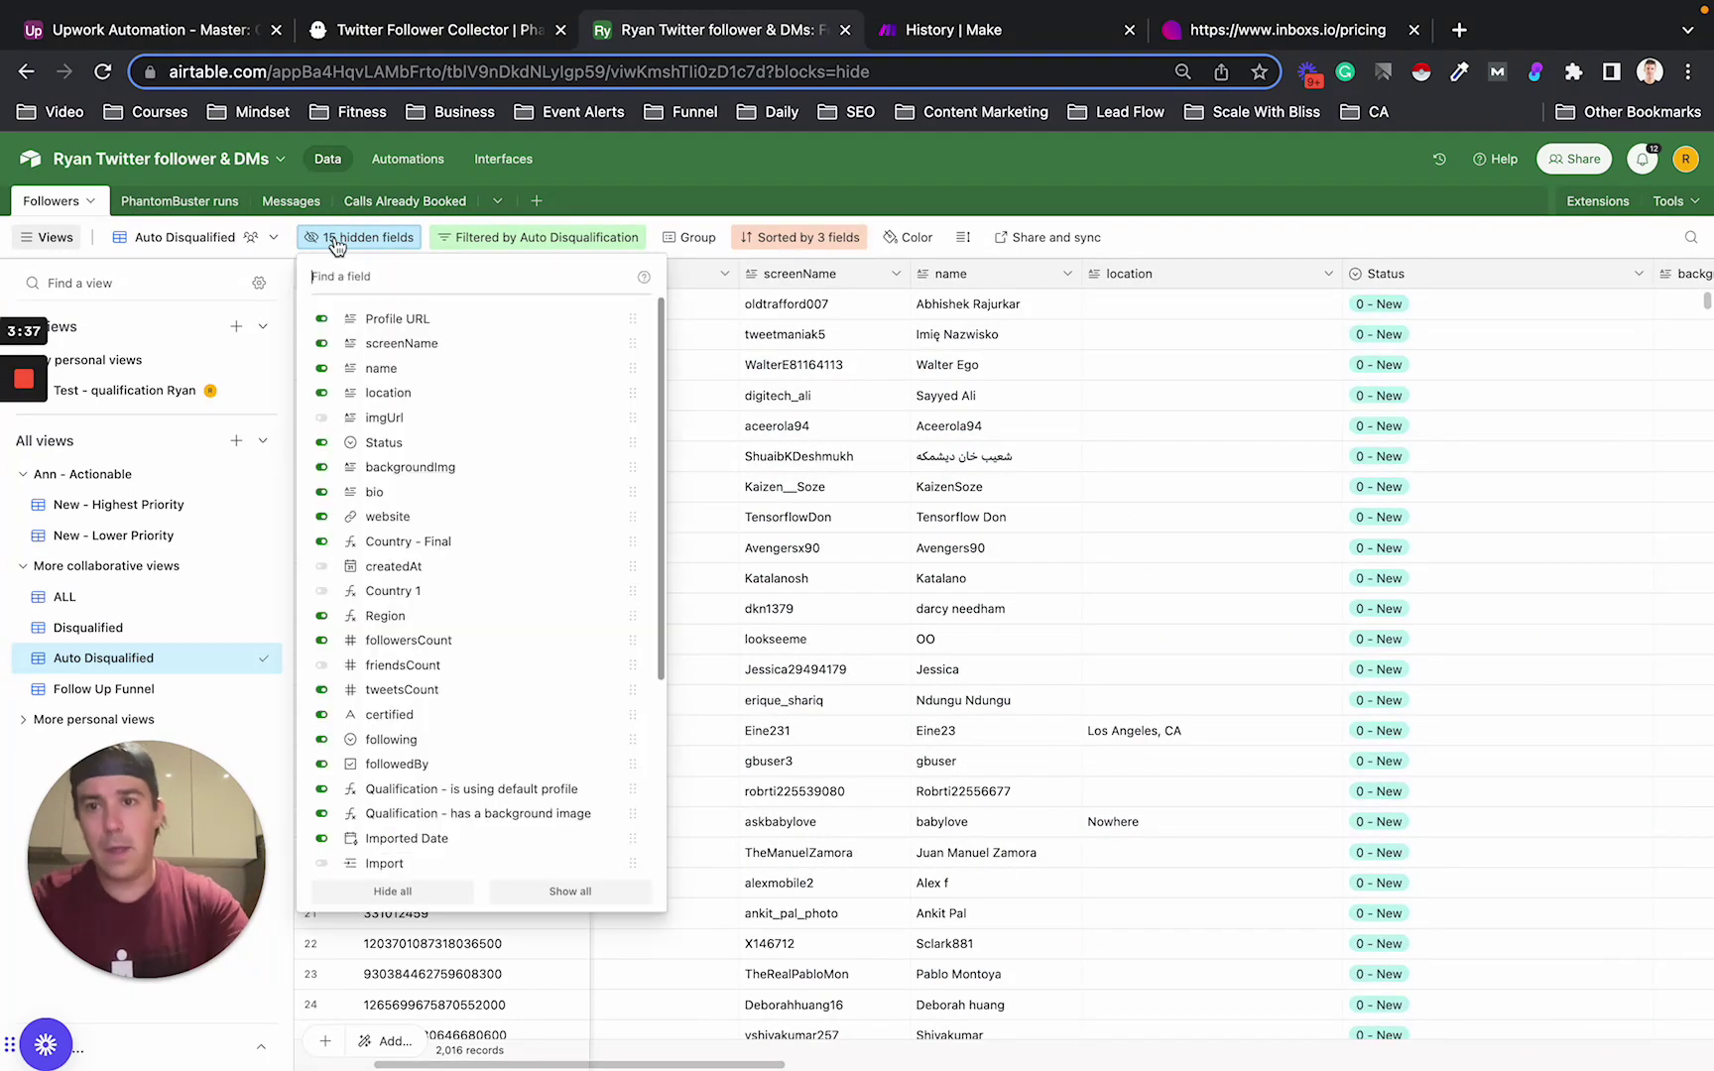
{"action": "type", "text": "pro"}
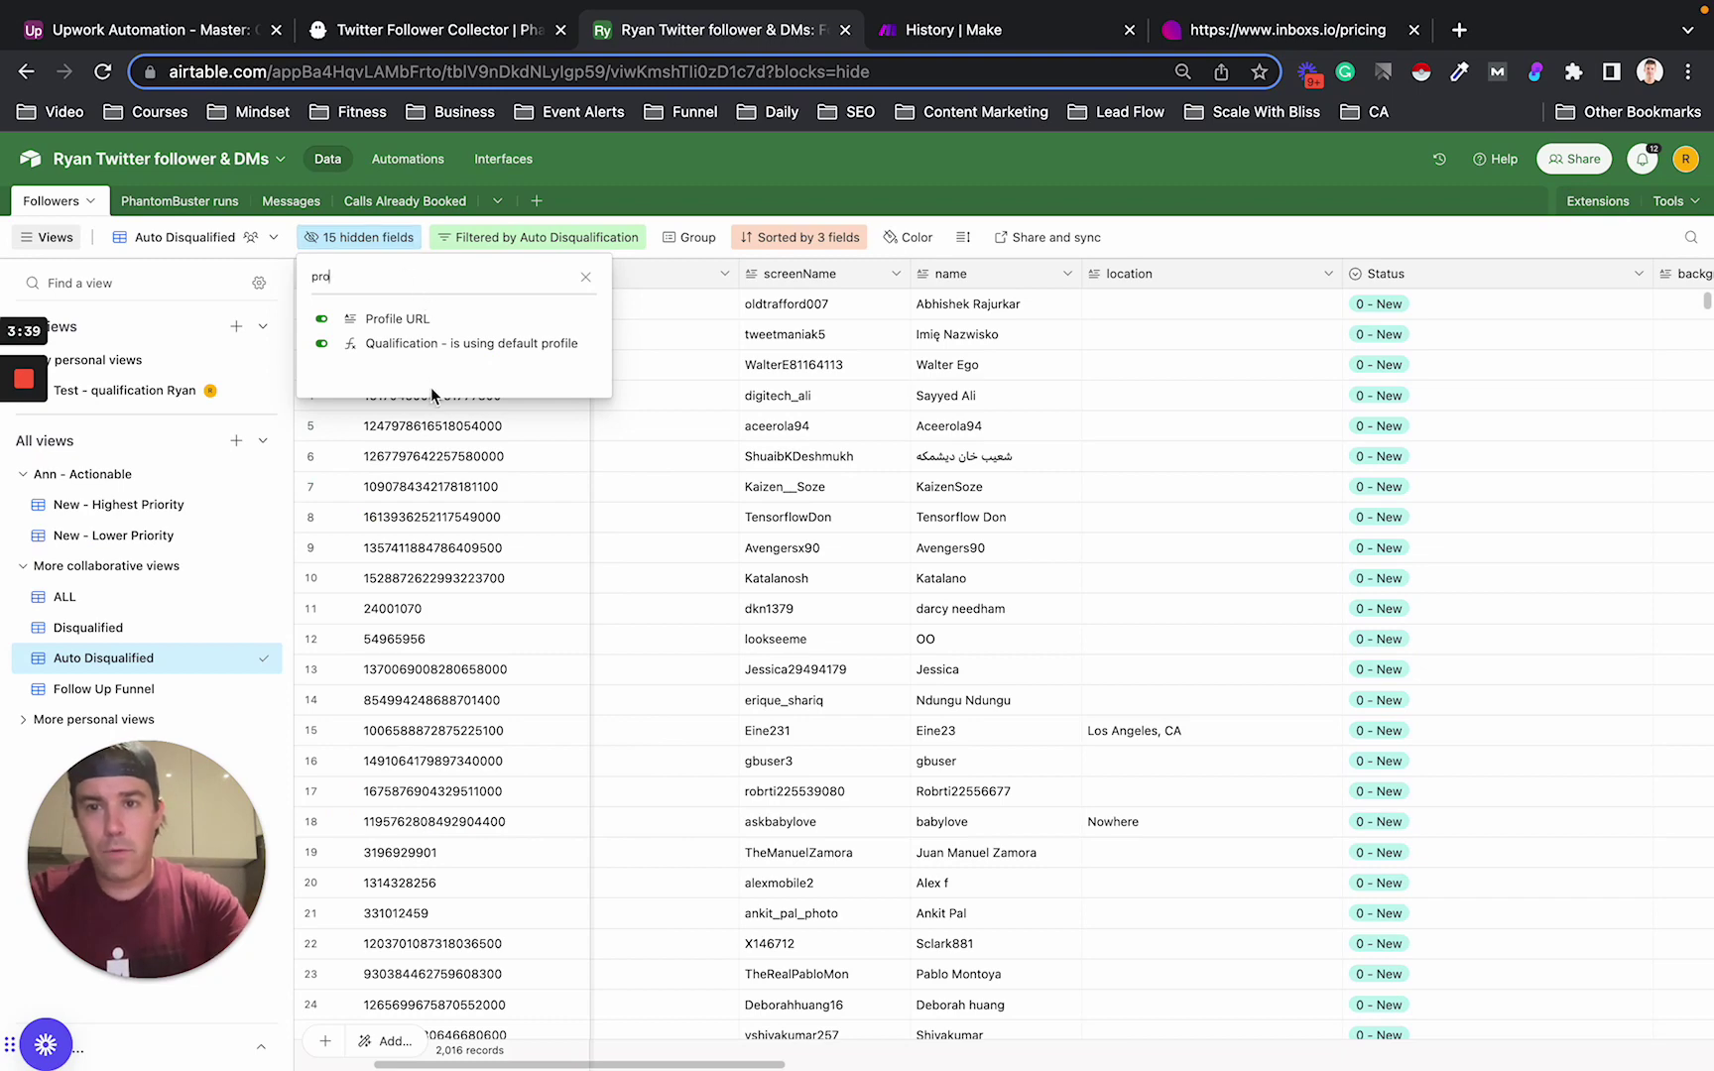
{"action": "left_click", "coordinate": [922, 552]}
{"action": "scroll", "coordinate": [927, 550], "scroll_direction": "right", "scroll_amount": 10}
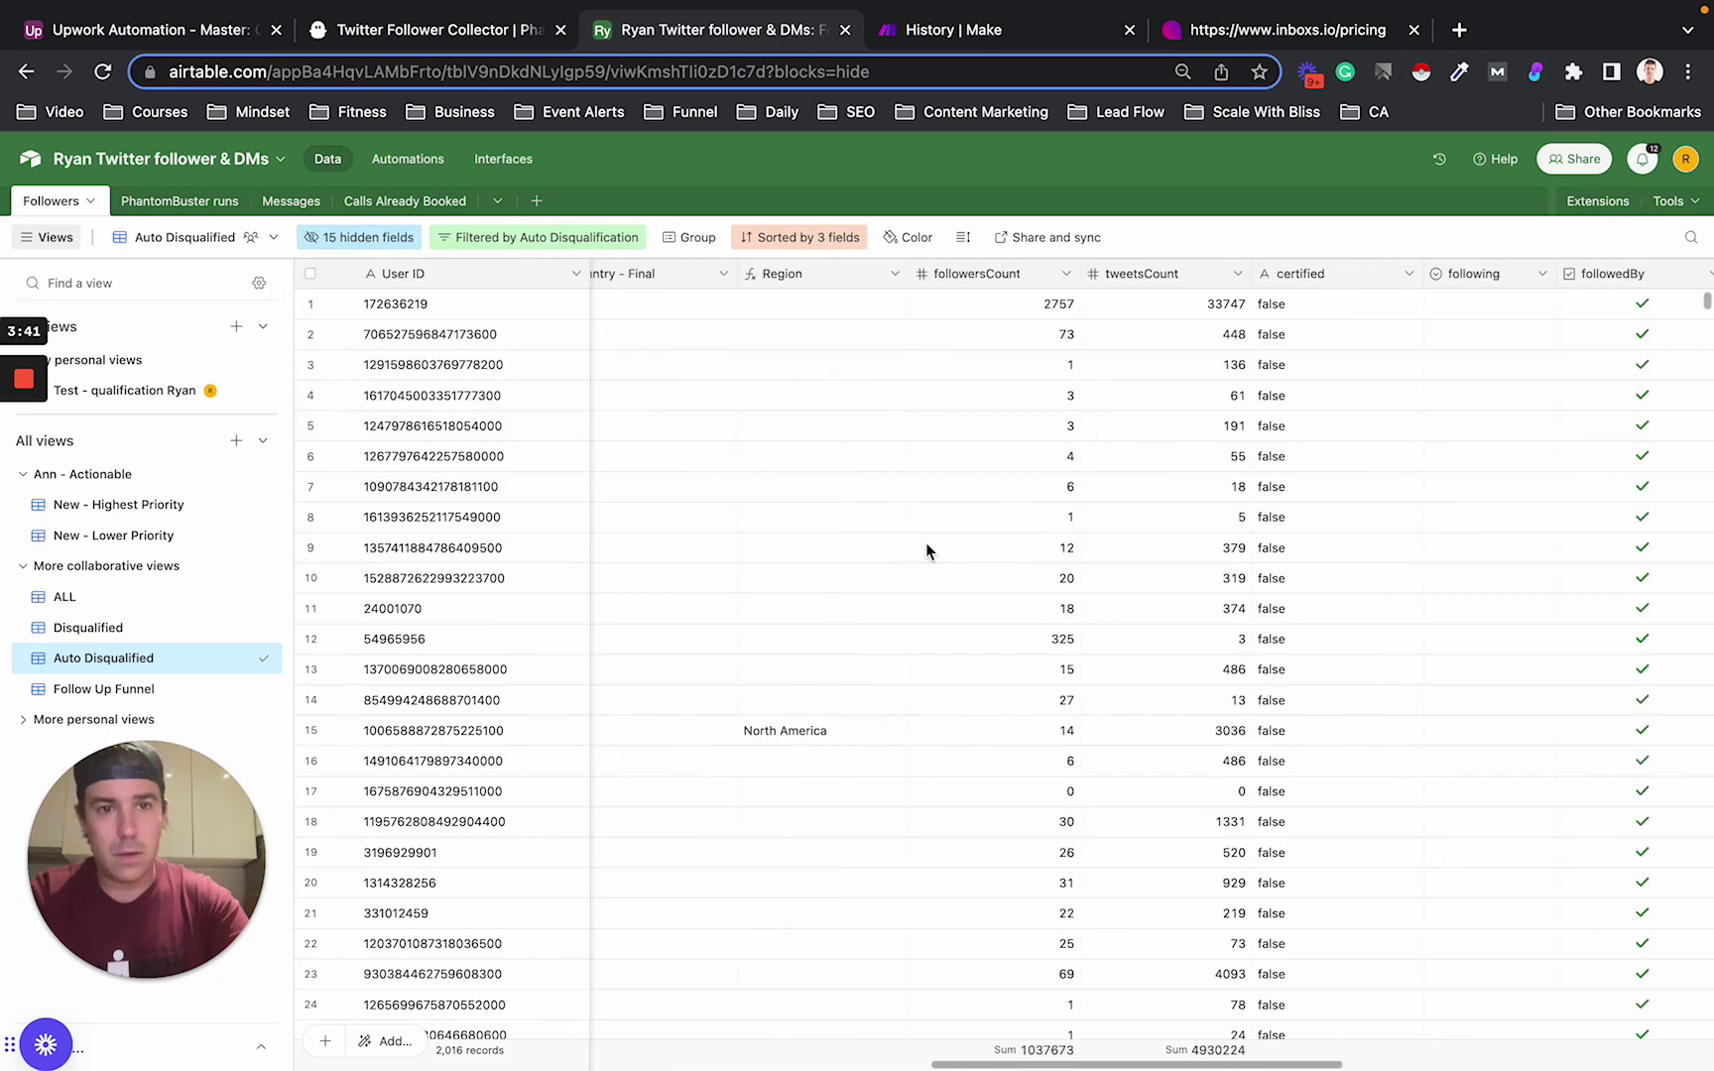
{"action": "scroll", "coordinate": [992, 545], "scroll_direction": "right", "scroll_amount": 8}
{"action": "scroll", "coordinate": [1071, 541], "scroll_direction": "left", "scroll_amount": 2}
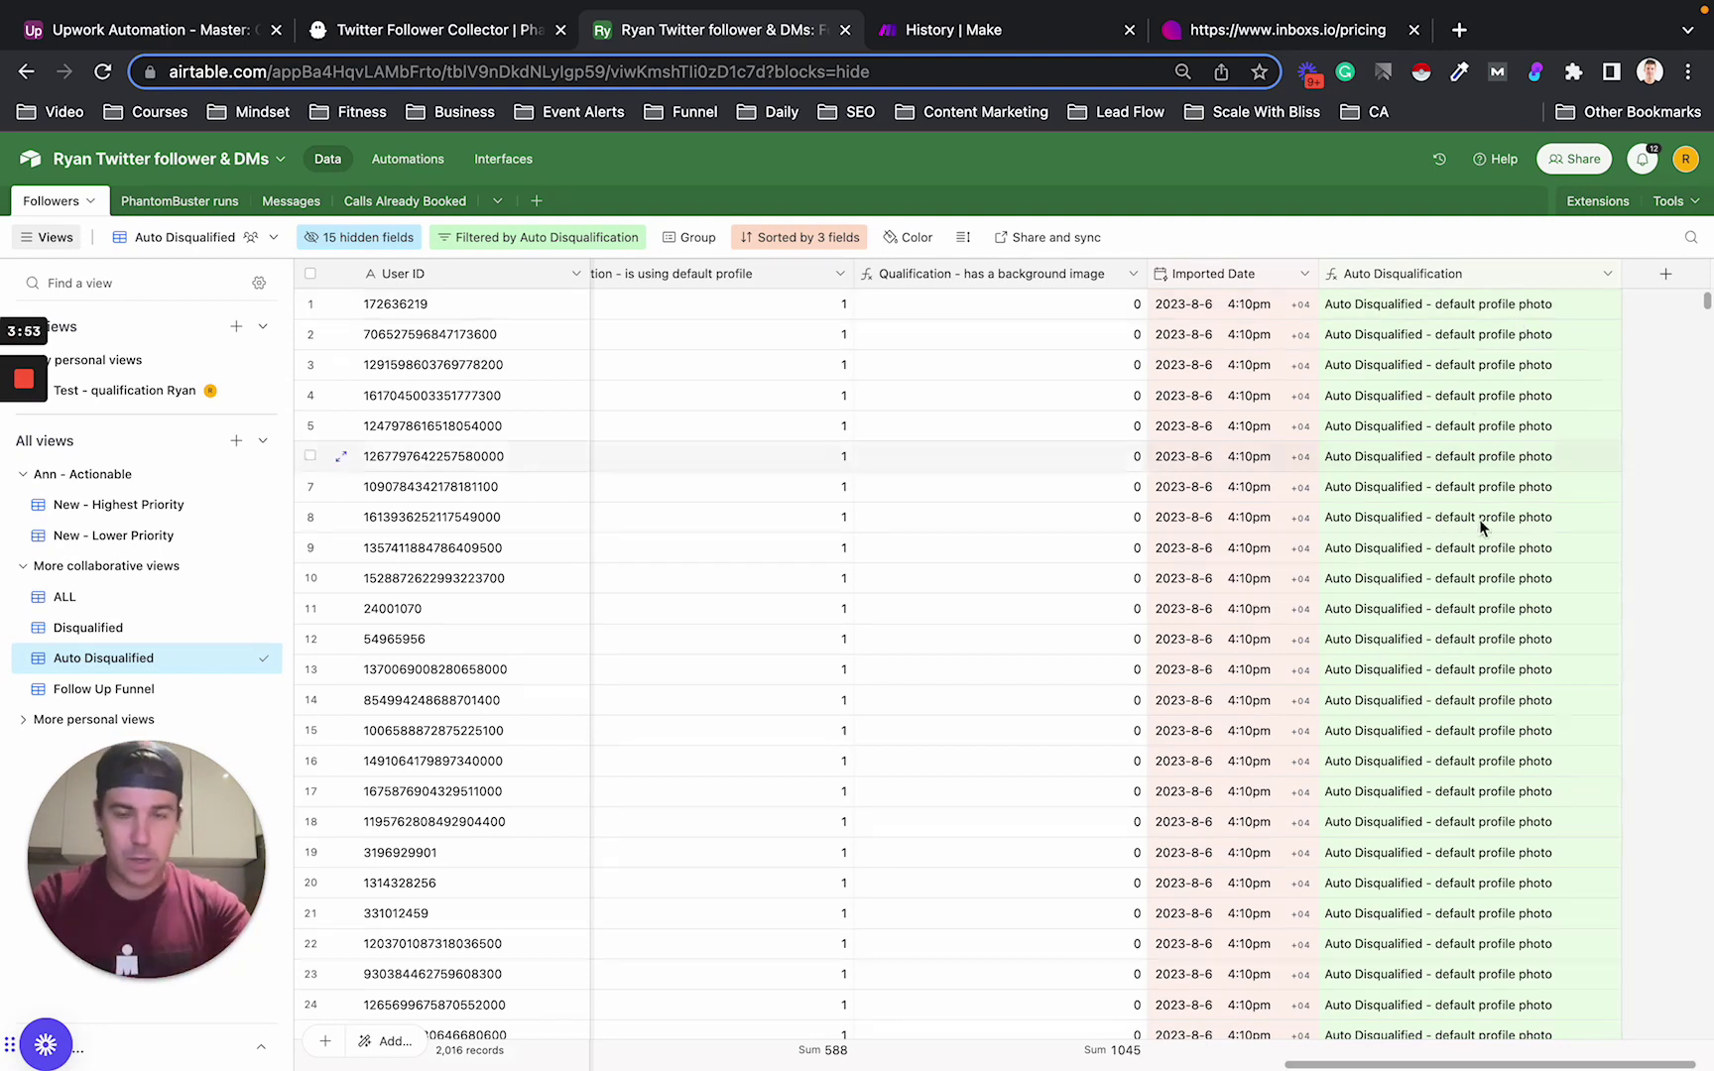
{"action": "scroll", "coordinate": [1069, 595], "scroll_direction": "left", "scroll_amount": 10}
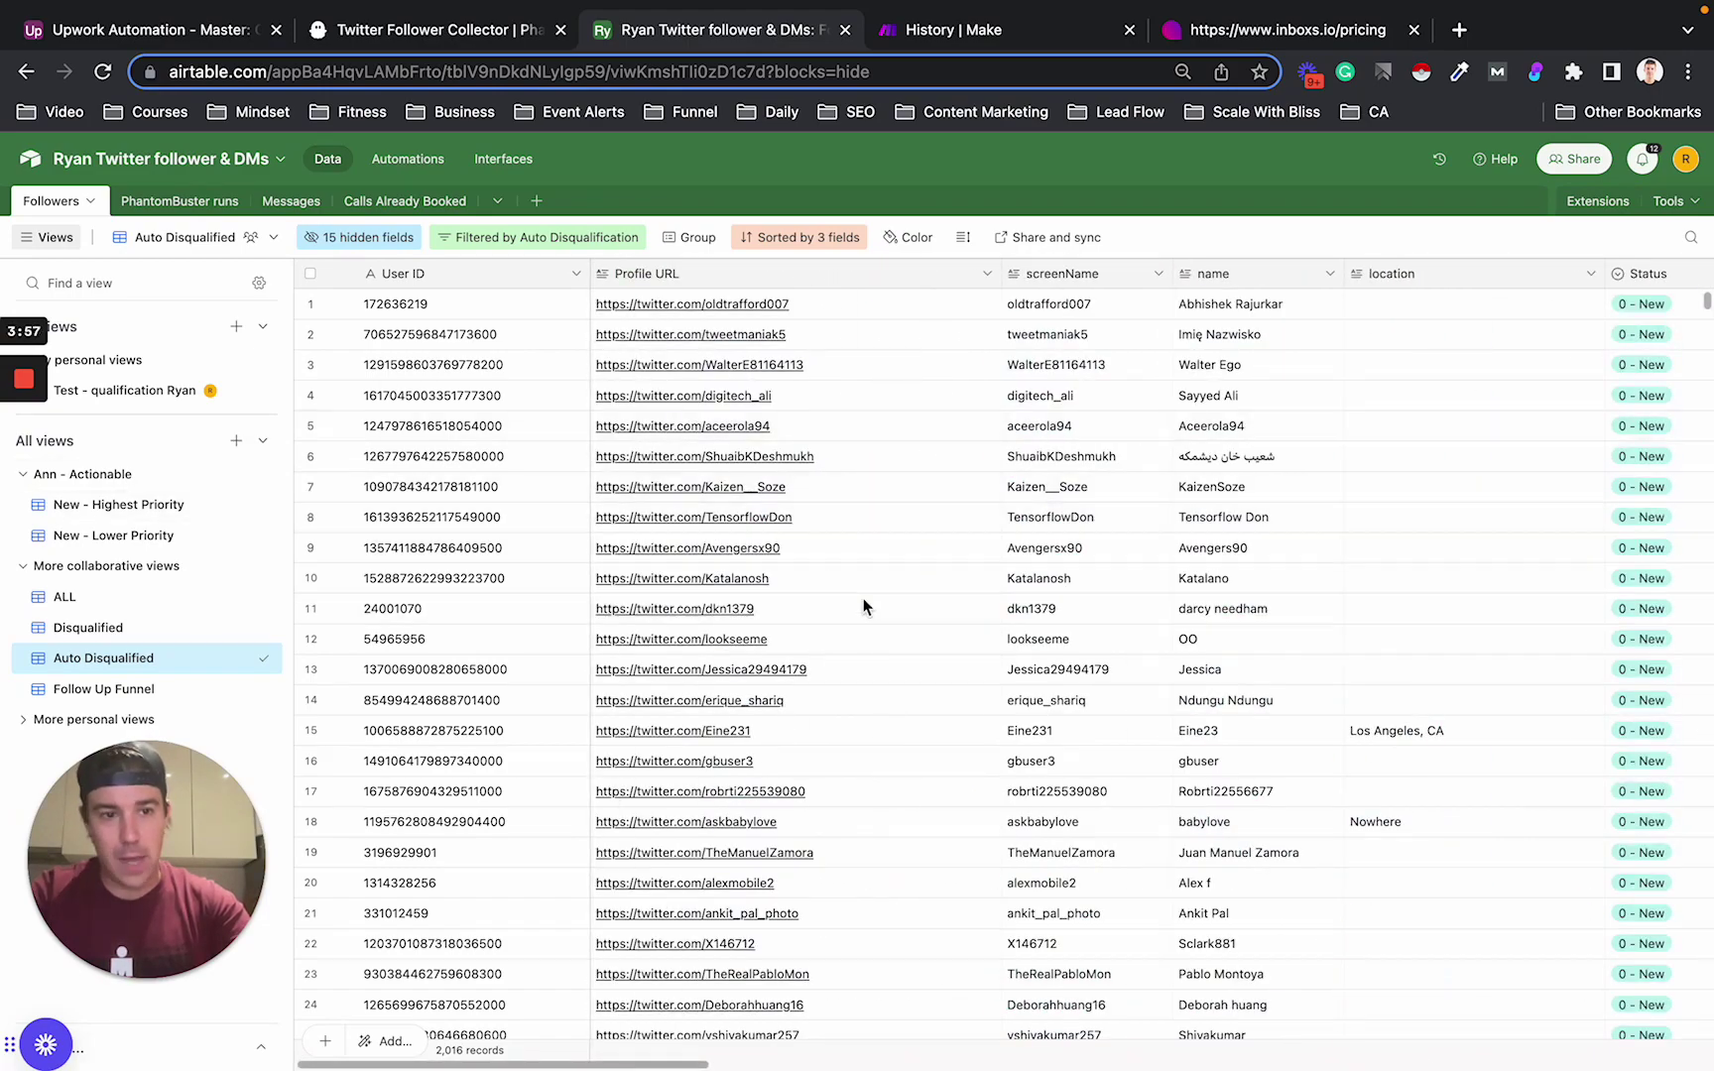
{"action": "scroll", "coordinate": [861, 598], "scroll_direction": "right", "scroll_amount": 5}
{"action": "scroll", "coordinate": [861, 598], "scroll_direction": "down", "scroll_amount": 15}
{"action": "scroll", "coordinate": [862, 575], "scroll_direction": "up", "scroll_amount": 15}
{"action": "scroll", "coordinate": [861, 575], "scroll_direction": "left", "scroll_amount": 5}
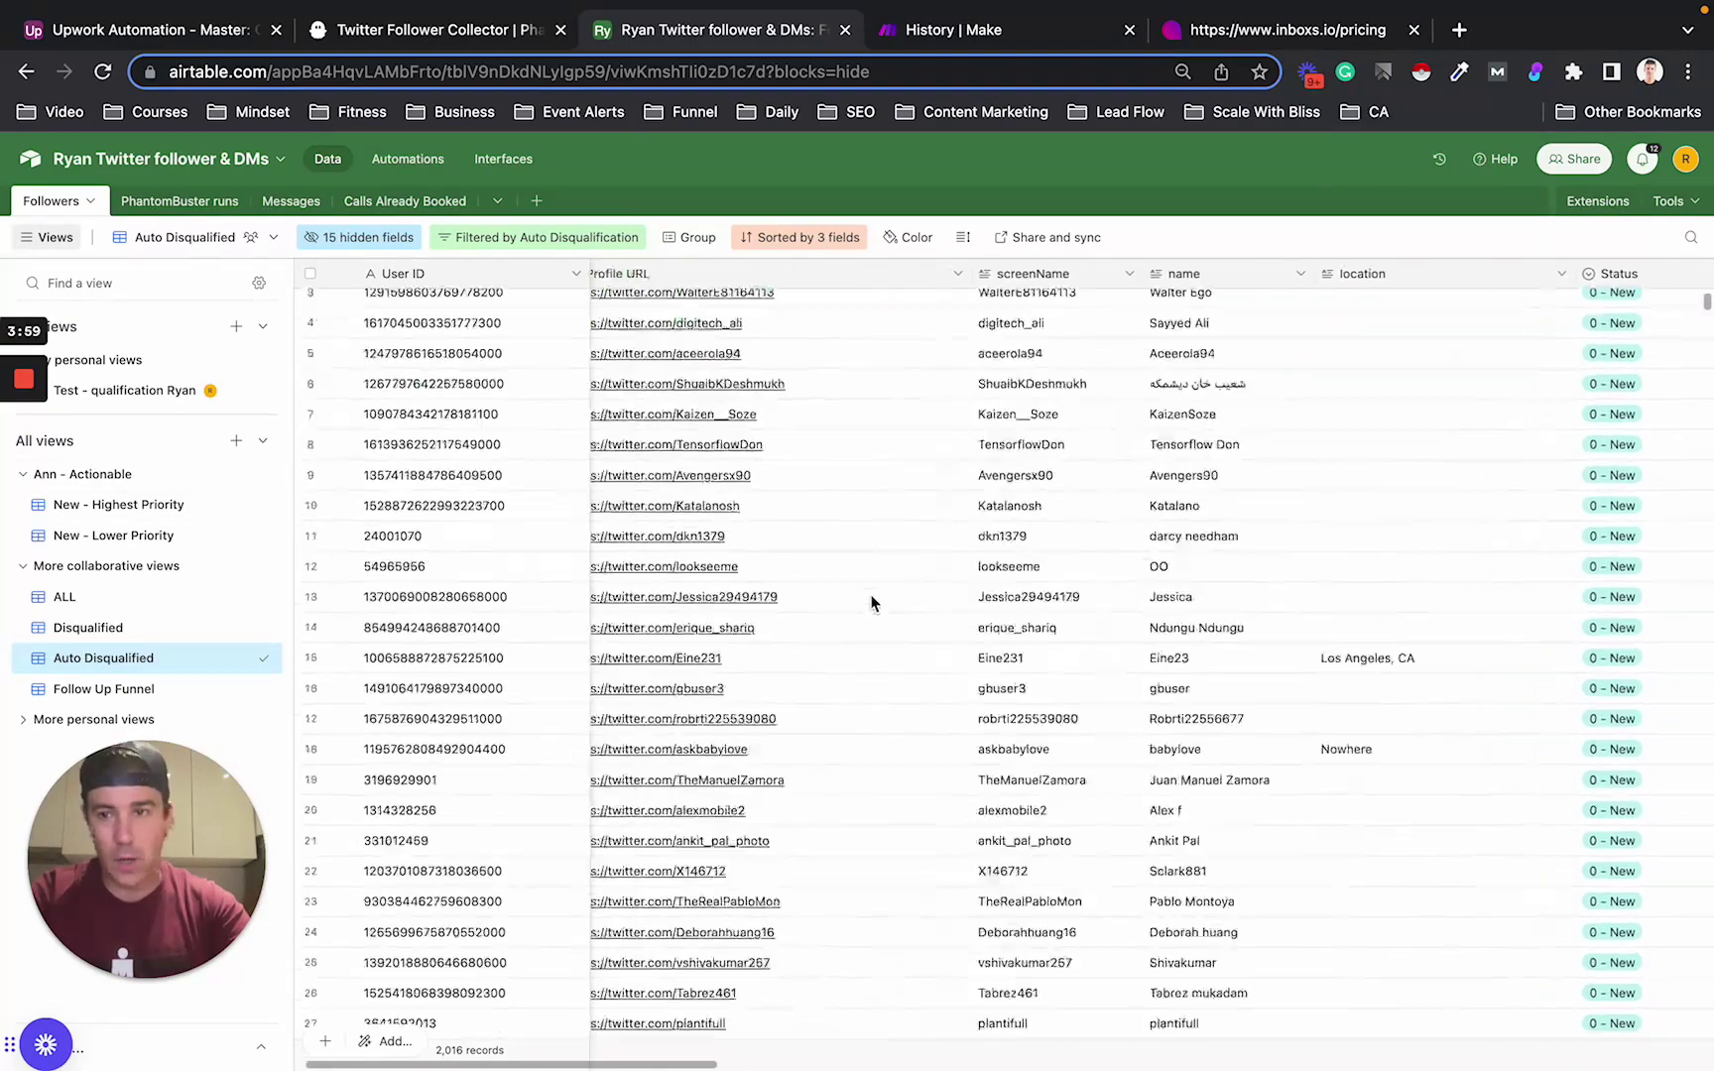
- Return to New - Highest Priority and inspect Country - Final and location values for rows 35–39
{"action": "left_click", "coordinate": [139, 505]}
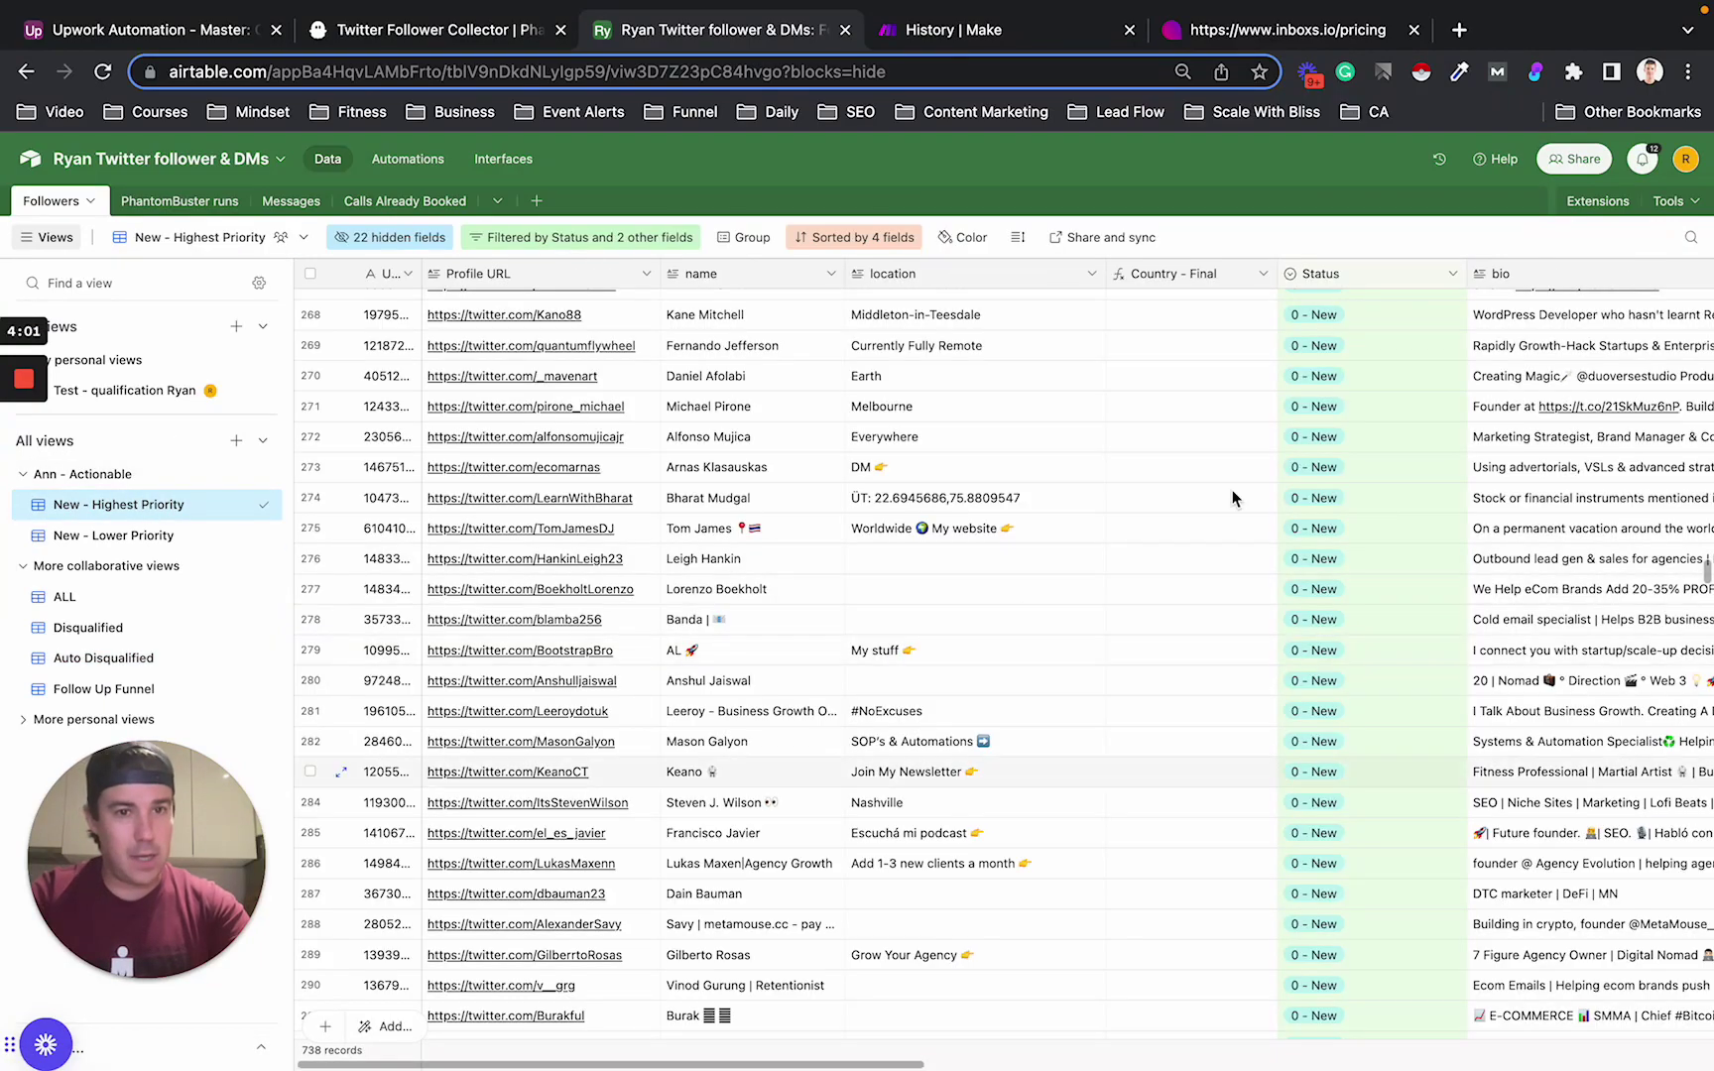
{"action": "scroll", "coordinate": [996, 769], "scroll_direction": "down", "scroll_amount": 10}
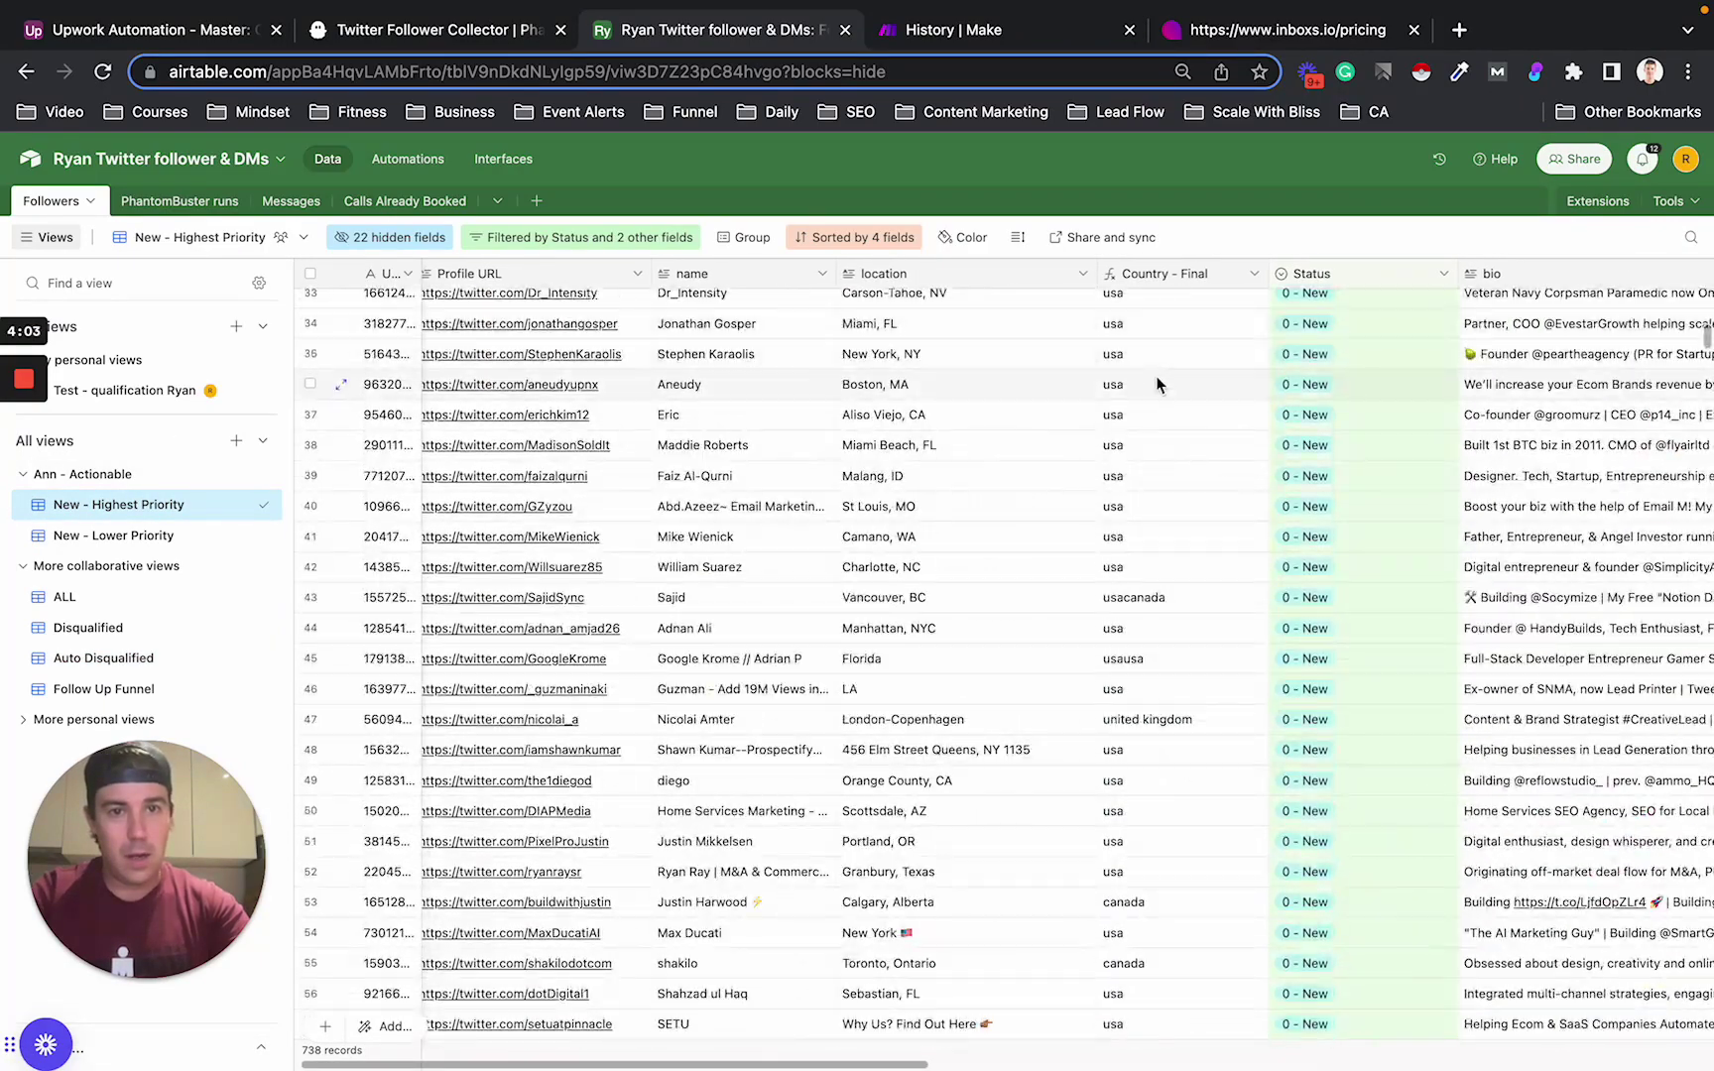
{"action": "left_click", "coordinate": [1180, 354]}
{"action": "left_click", "coordinate": [1156, 481]}
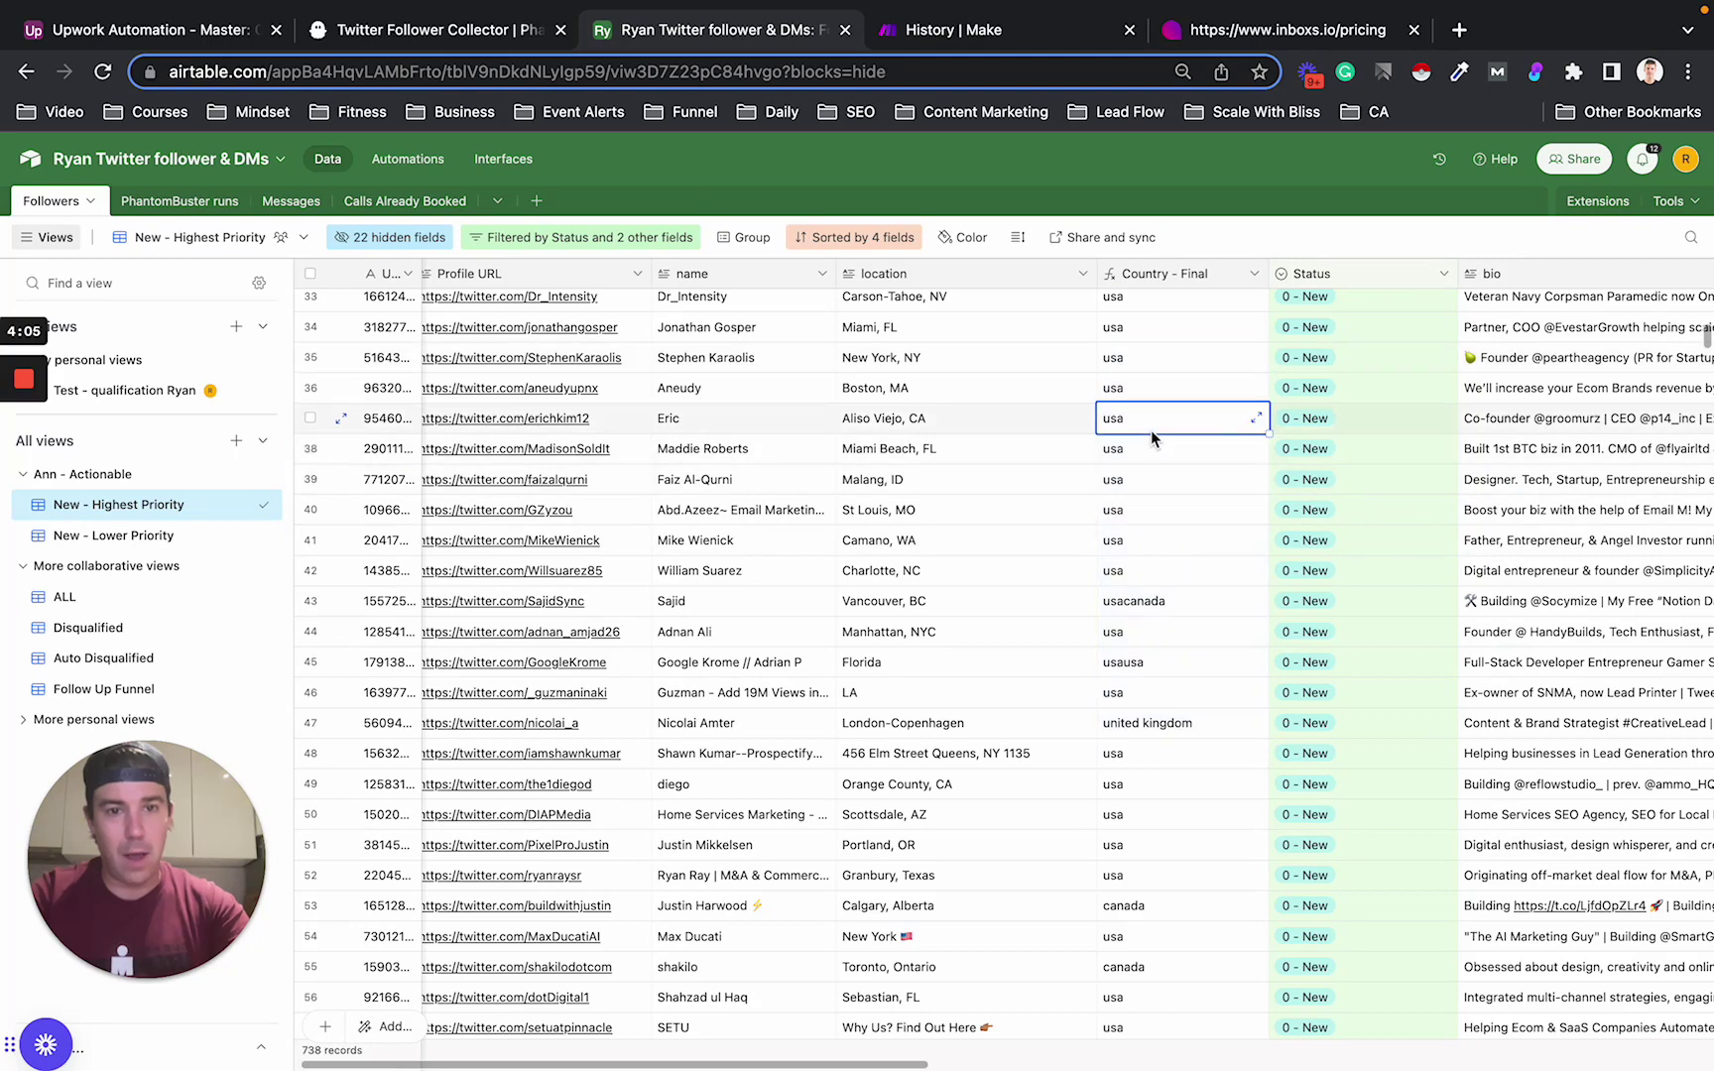
{"action": "key", "text": "Down"}
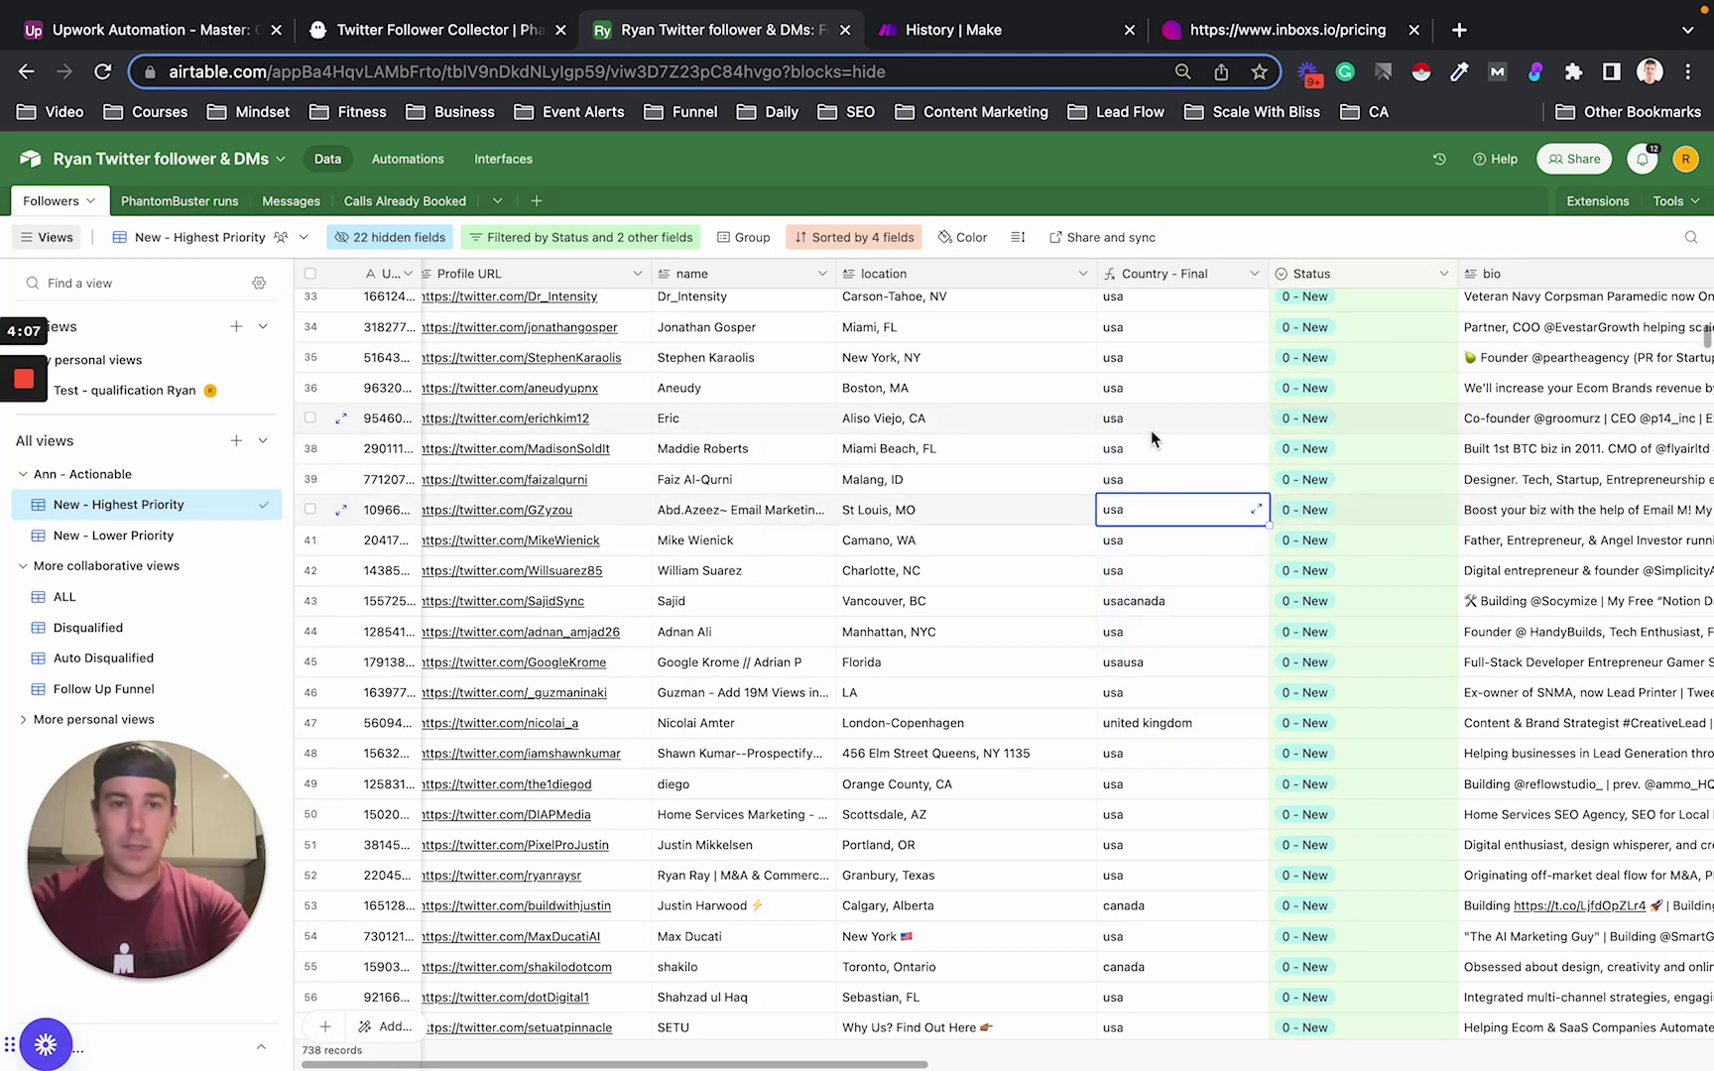
{"action": "left_click", "coordinate": [928, 355]}
{"action": "left_click", "coordinate": [1157, 359]}
{"action": "left_click", "coordinate": [945, 426]}
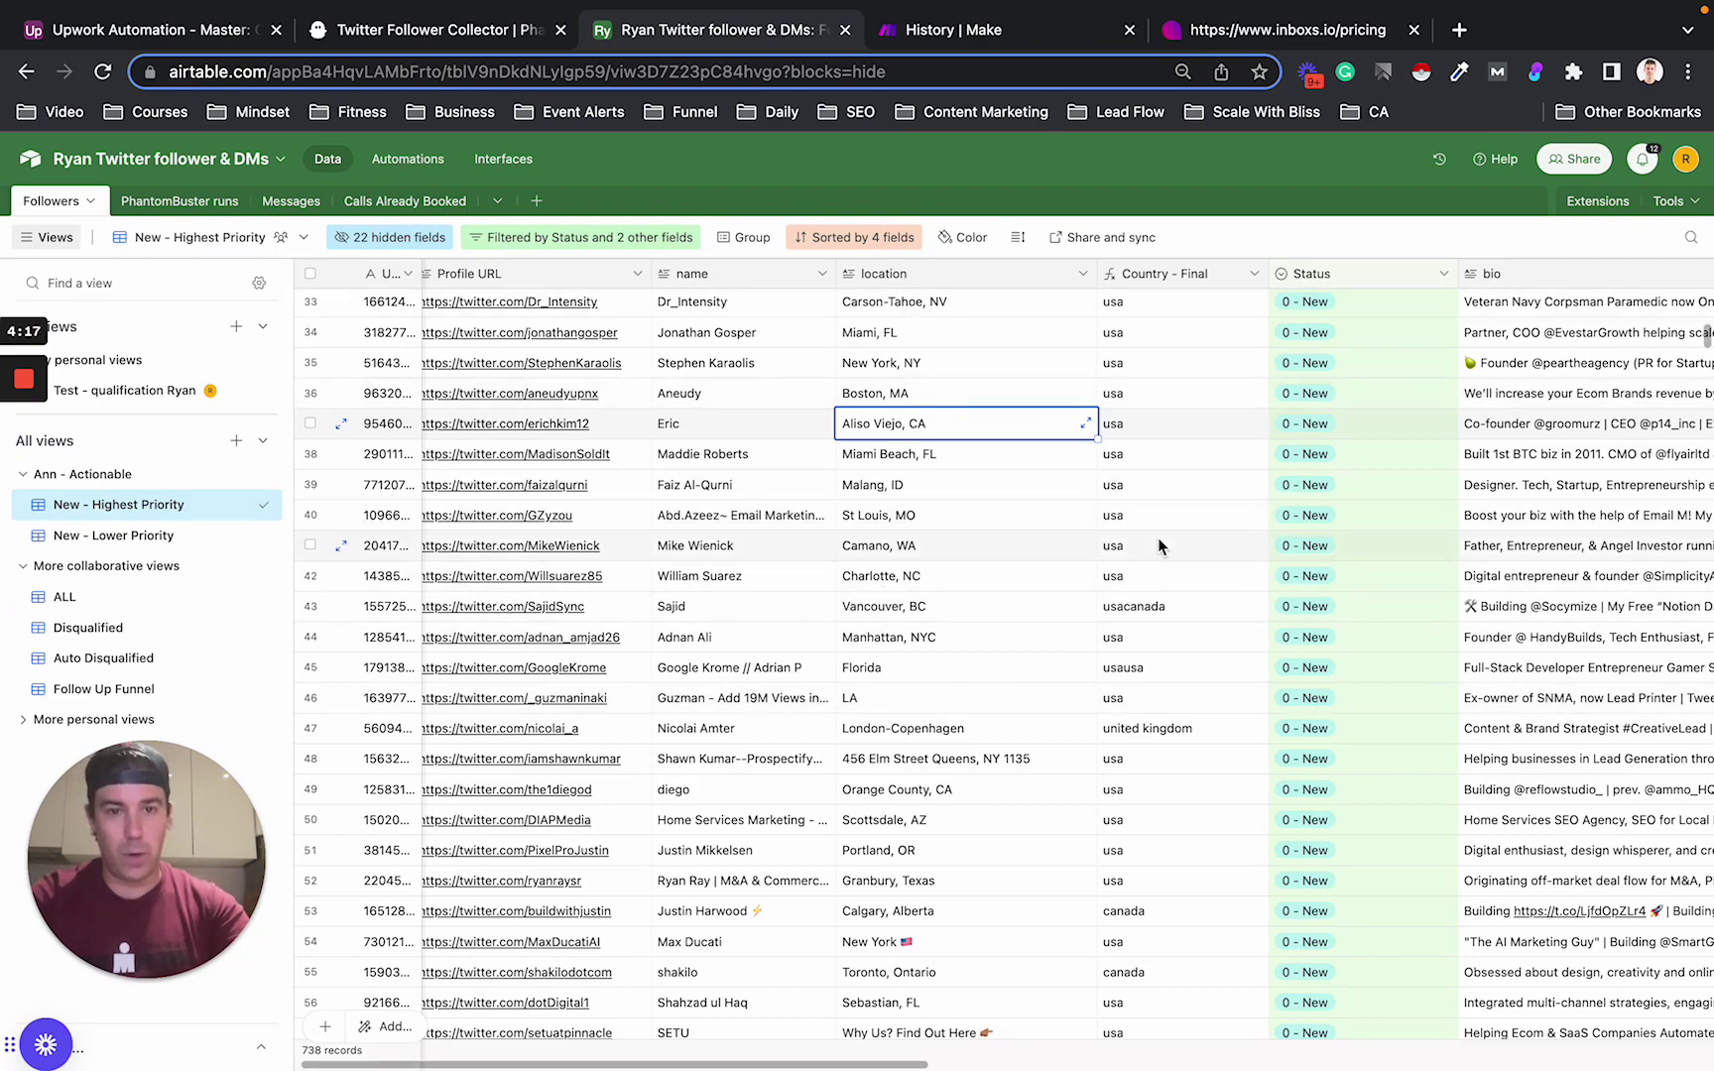
- Select the countries of rows 41–48 and locations of rows 69–79 to compare them
{"action": "left_click_drag", "start_coordinate": [1157, 547], "coordinate": [1186, 779]}
{"action": "left_click", "coordinate": [1184, 765]}
{"action": "scroll", "coordinate": [947, 793], "scroll_direction": "down", "scroll_amount": 10}
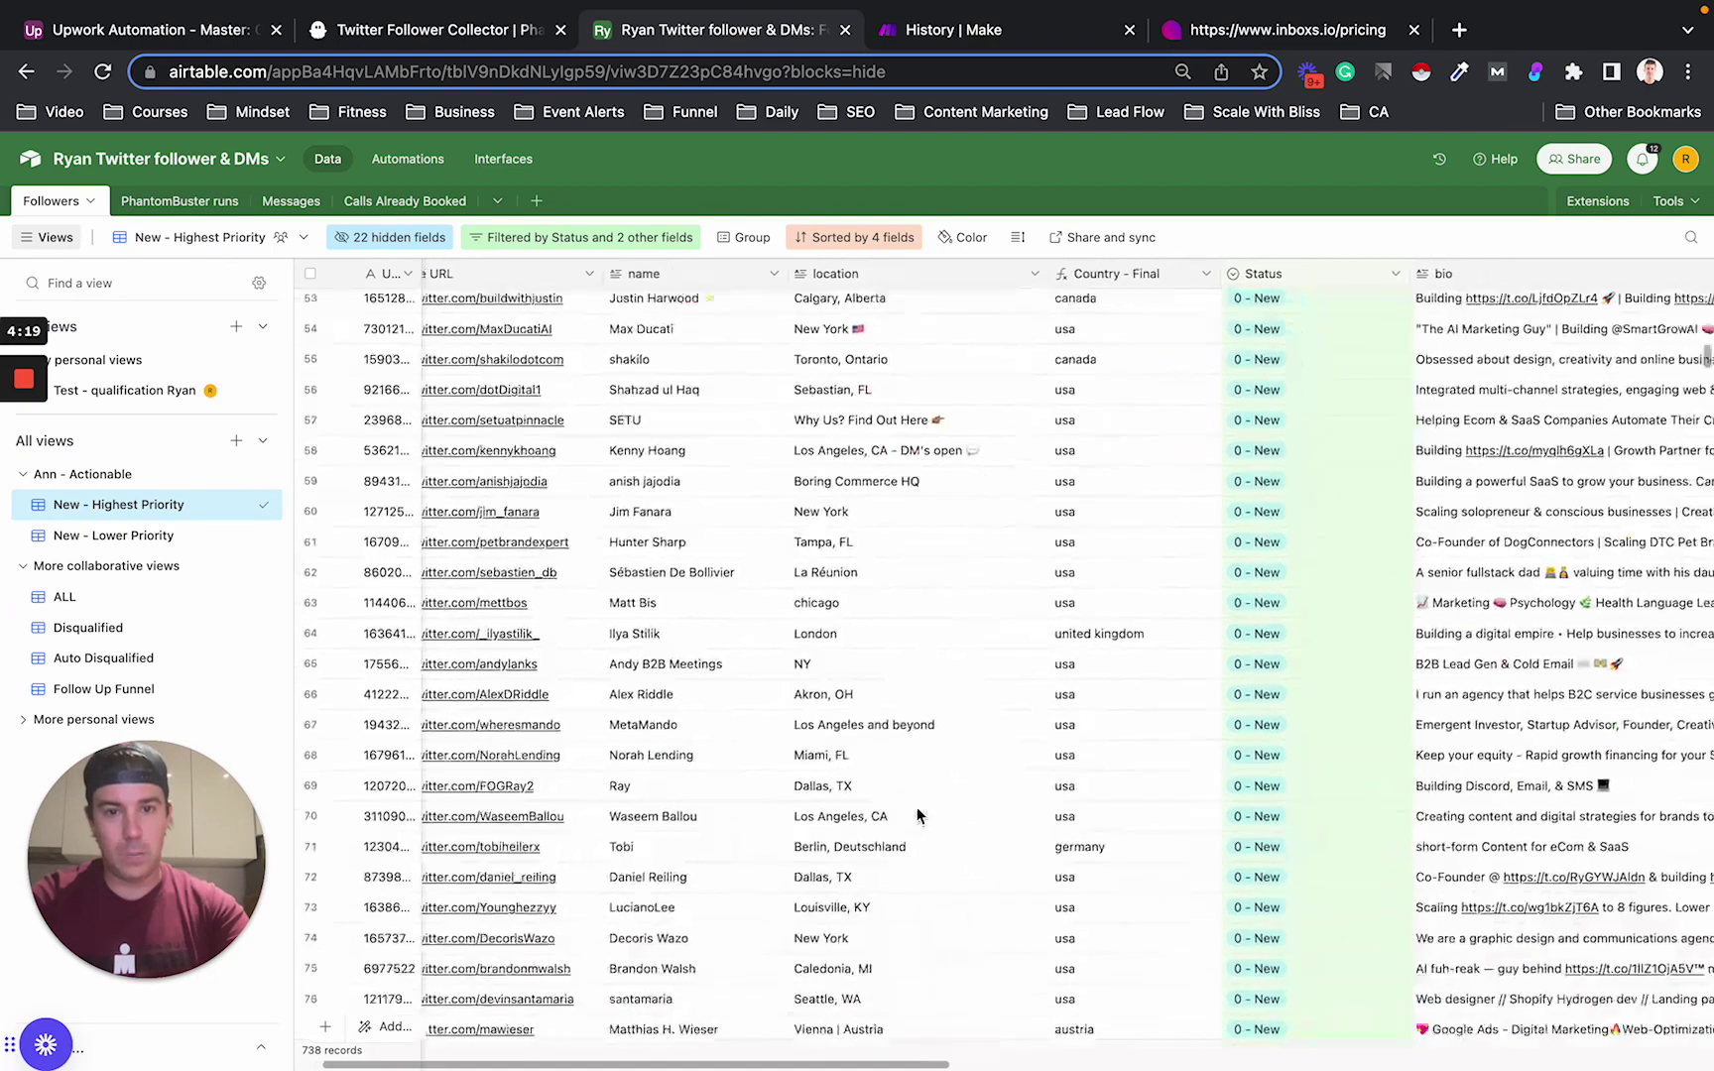
{"action": "left_click", "coordinate": [896, 508]}
{"action": "left_click_drag", "start_coordinate": [896, 508], "coordinate": [912, 821]}
{"action": "scroll", "coordinate": [913, 821], "scroll_direction": "down", "scroll_amount": 5}
{"action": "scroll", "coordinate": [913, 821], "scroll_direction": "up", "scroll_amount": 3}
{"action": "scroll", "coordinate": [912, 821], "scroll_direction": "down", "scroll_amount": 3}
{"action": "scroll", "coordinate": [911, 818], "scroll_direction": "down", "scroll_amount": 3}
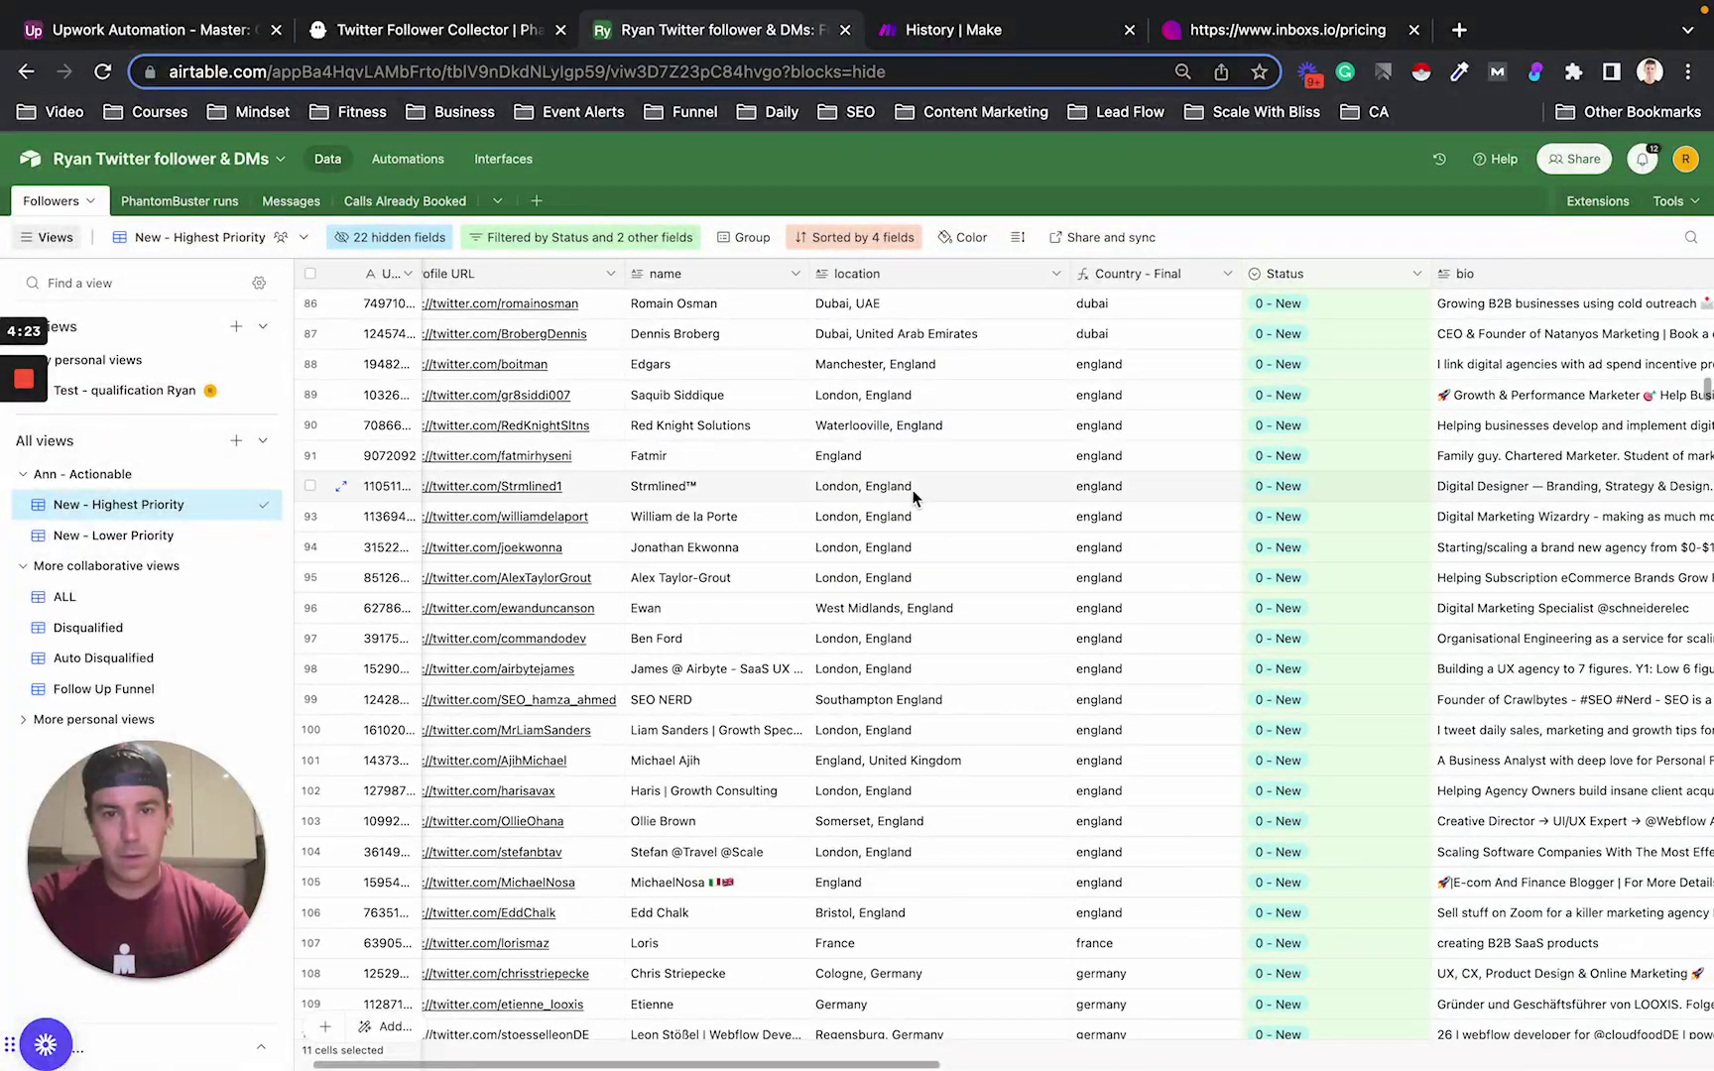
{"action": "left_click_drag", "start_coordinate": [910, 486], "coordinate": [1089, 664]}
{"action": "scroll", "coordinate": [1071, 843], "scroll_direction": "down", "scroll_amount": 7}
{"action": "left_click_drag", "start_coordinate": [918, 454], "coordinate": [1138, 724]}
{"action": "scroll", "coordinate": [969, 898], "scroll_direction": "down", "scroll_amount": 3}
{"action": "scroll", "coordinate": [971, 906], "scroll_direction": "up", "scroll_amount": 20}
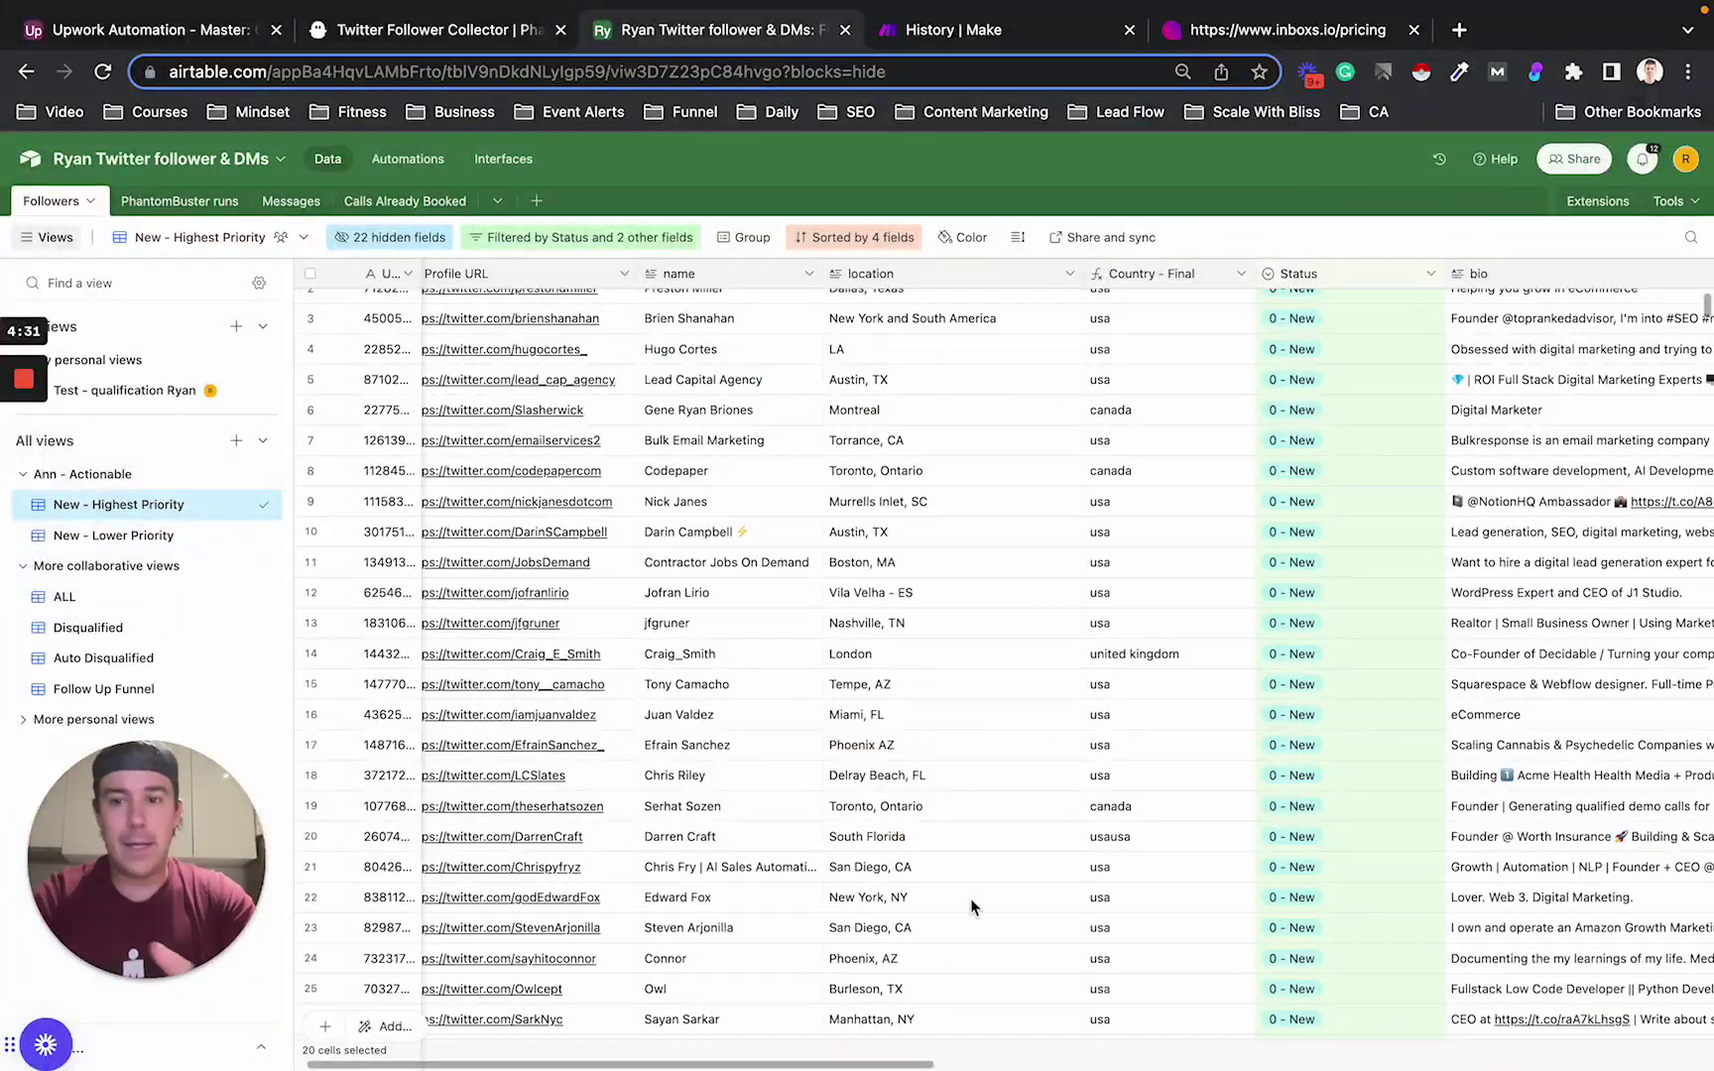
{"action": "scroll", "coordinate": [970, 907], "scroll_direction": "up", "scroll_amount": 1}
{"action": "scroll", "coordinate": [971, 906], "scroll_direction": "right", "scroll_amount": 10}
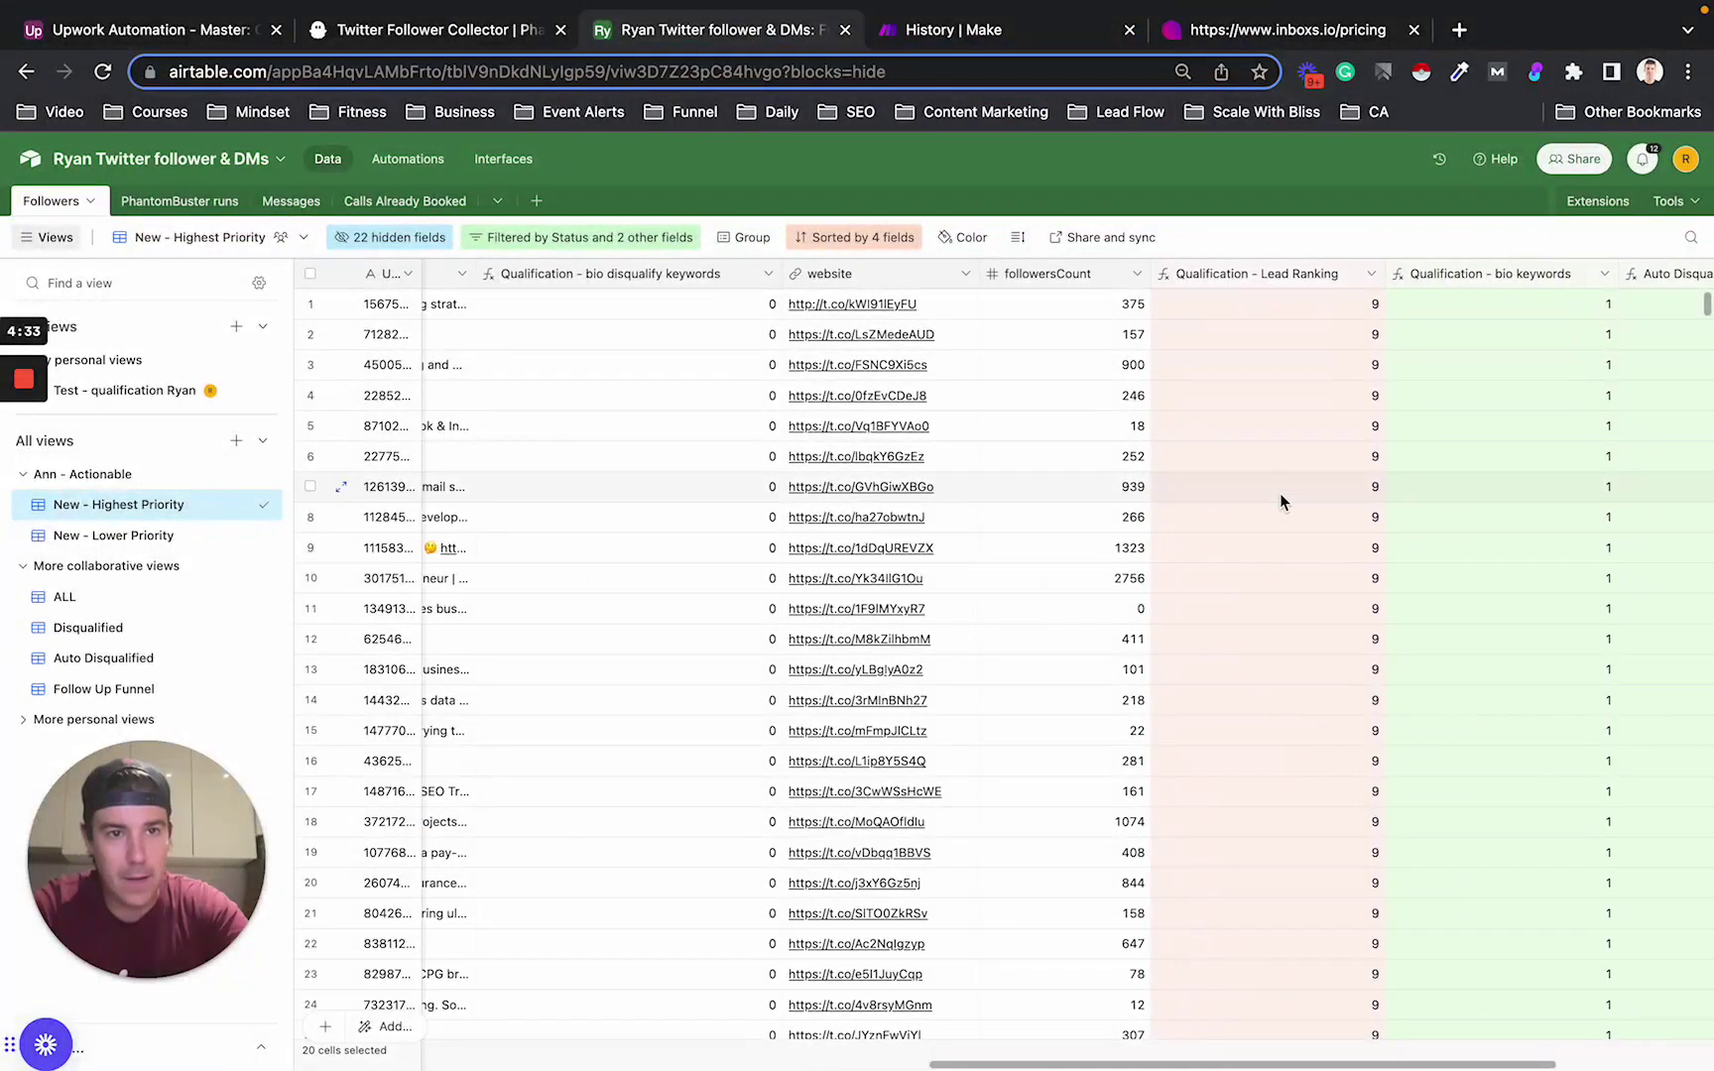
{"action": "left_click", "coordinate": [1372, 281]}
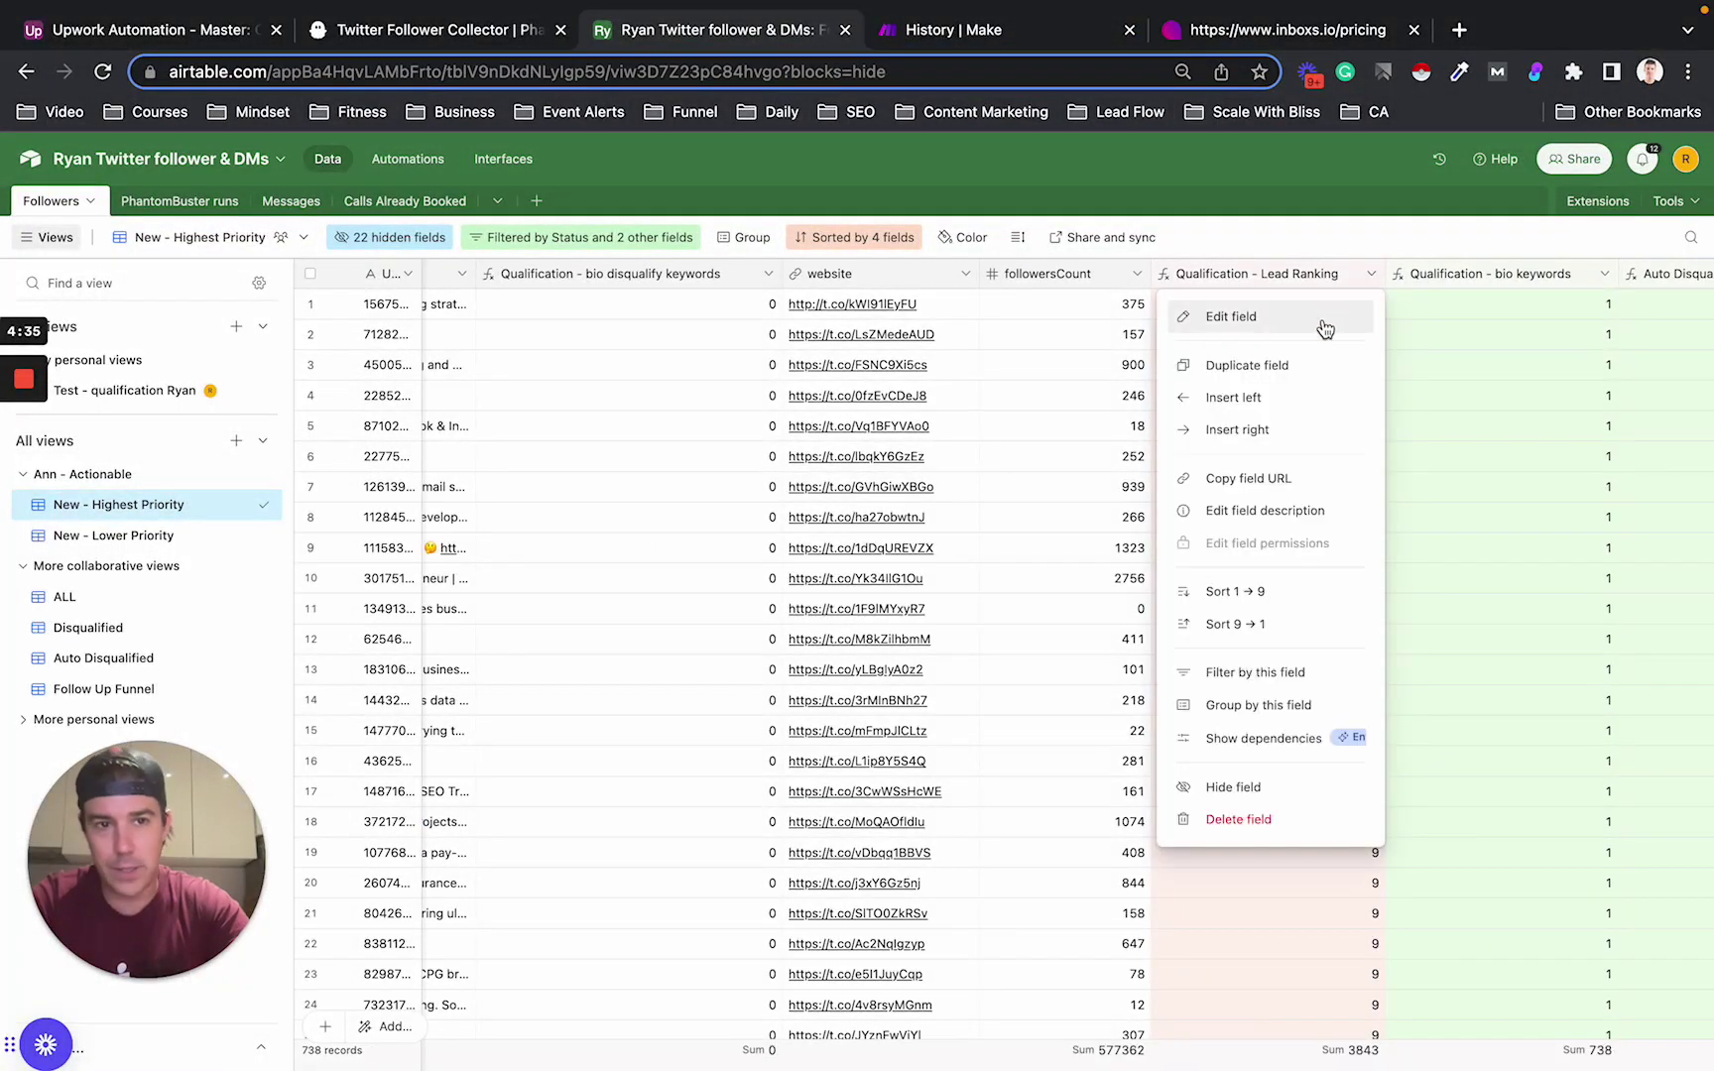
{"action": "left_click", "coordinate": [1323, 324]}
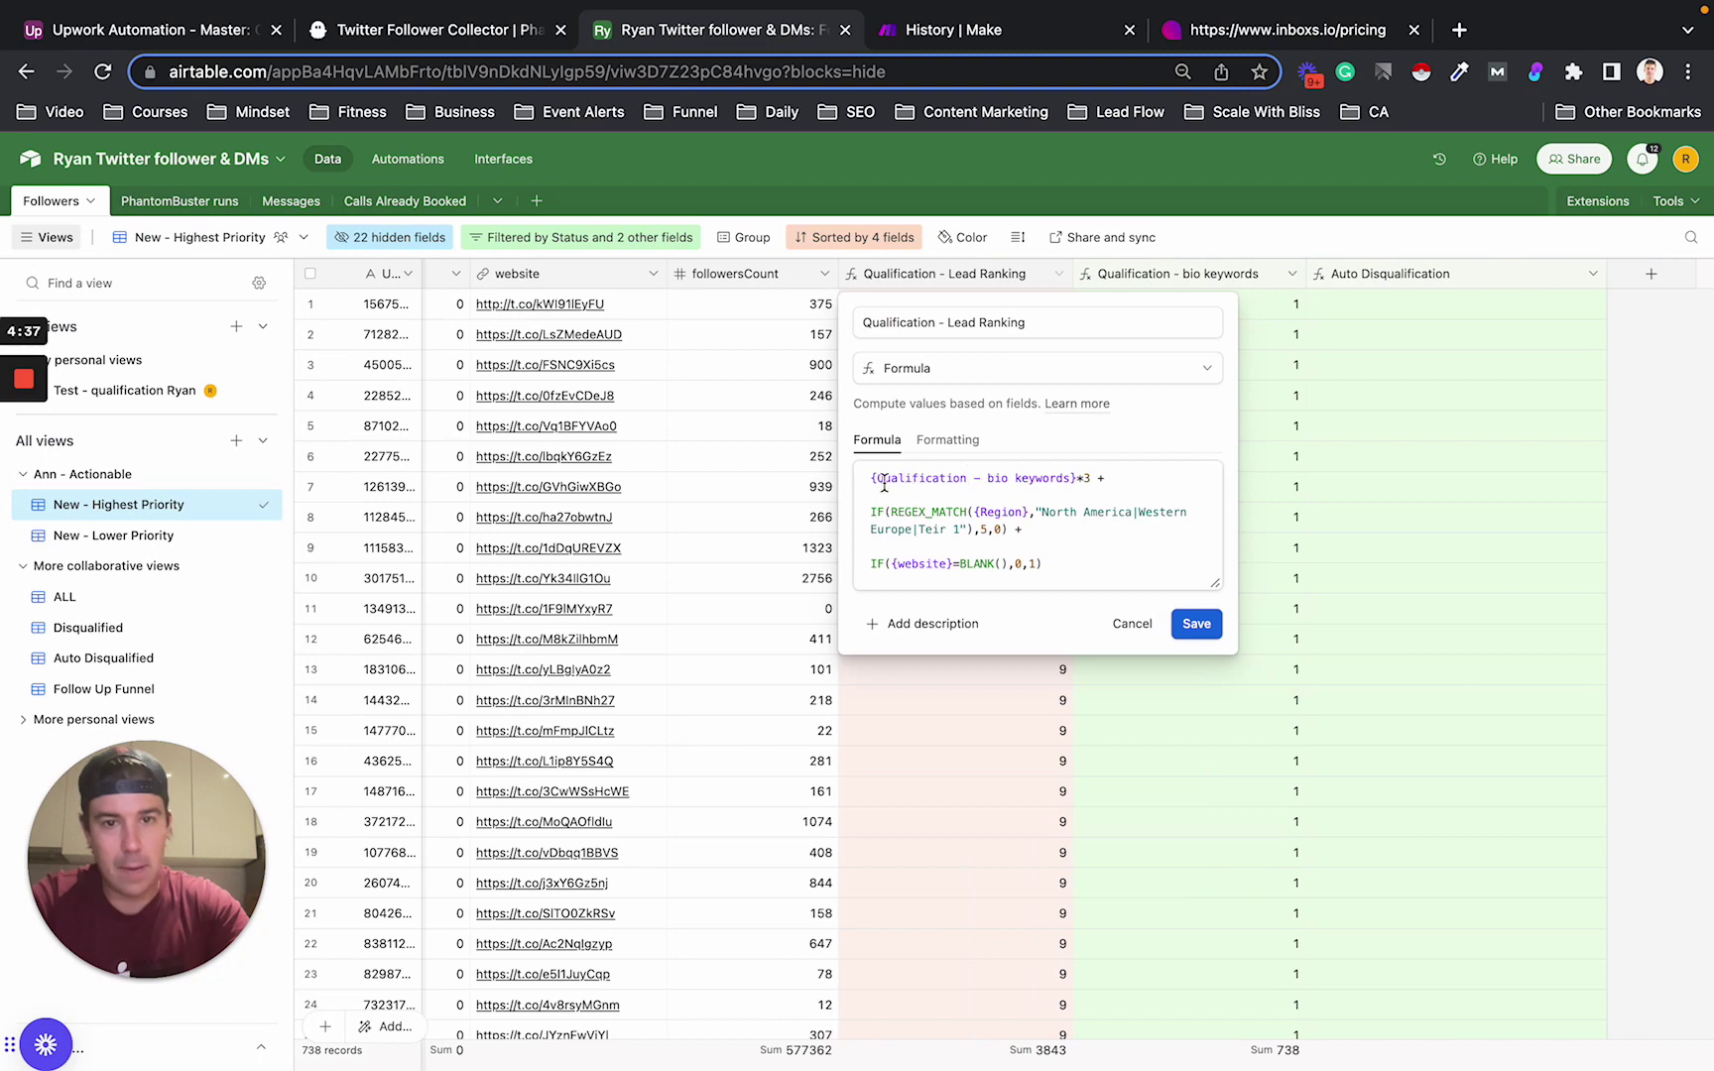
{"action": "left_click_drag", "start_coordinate": [878, 483], "coordinate": [1070, 482]}
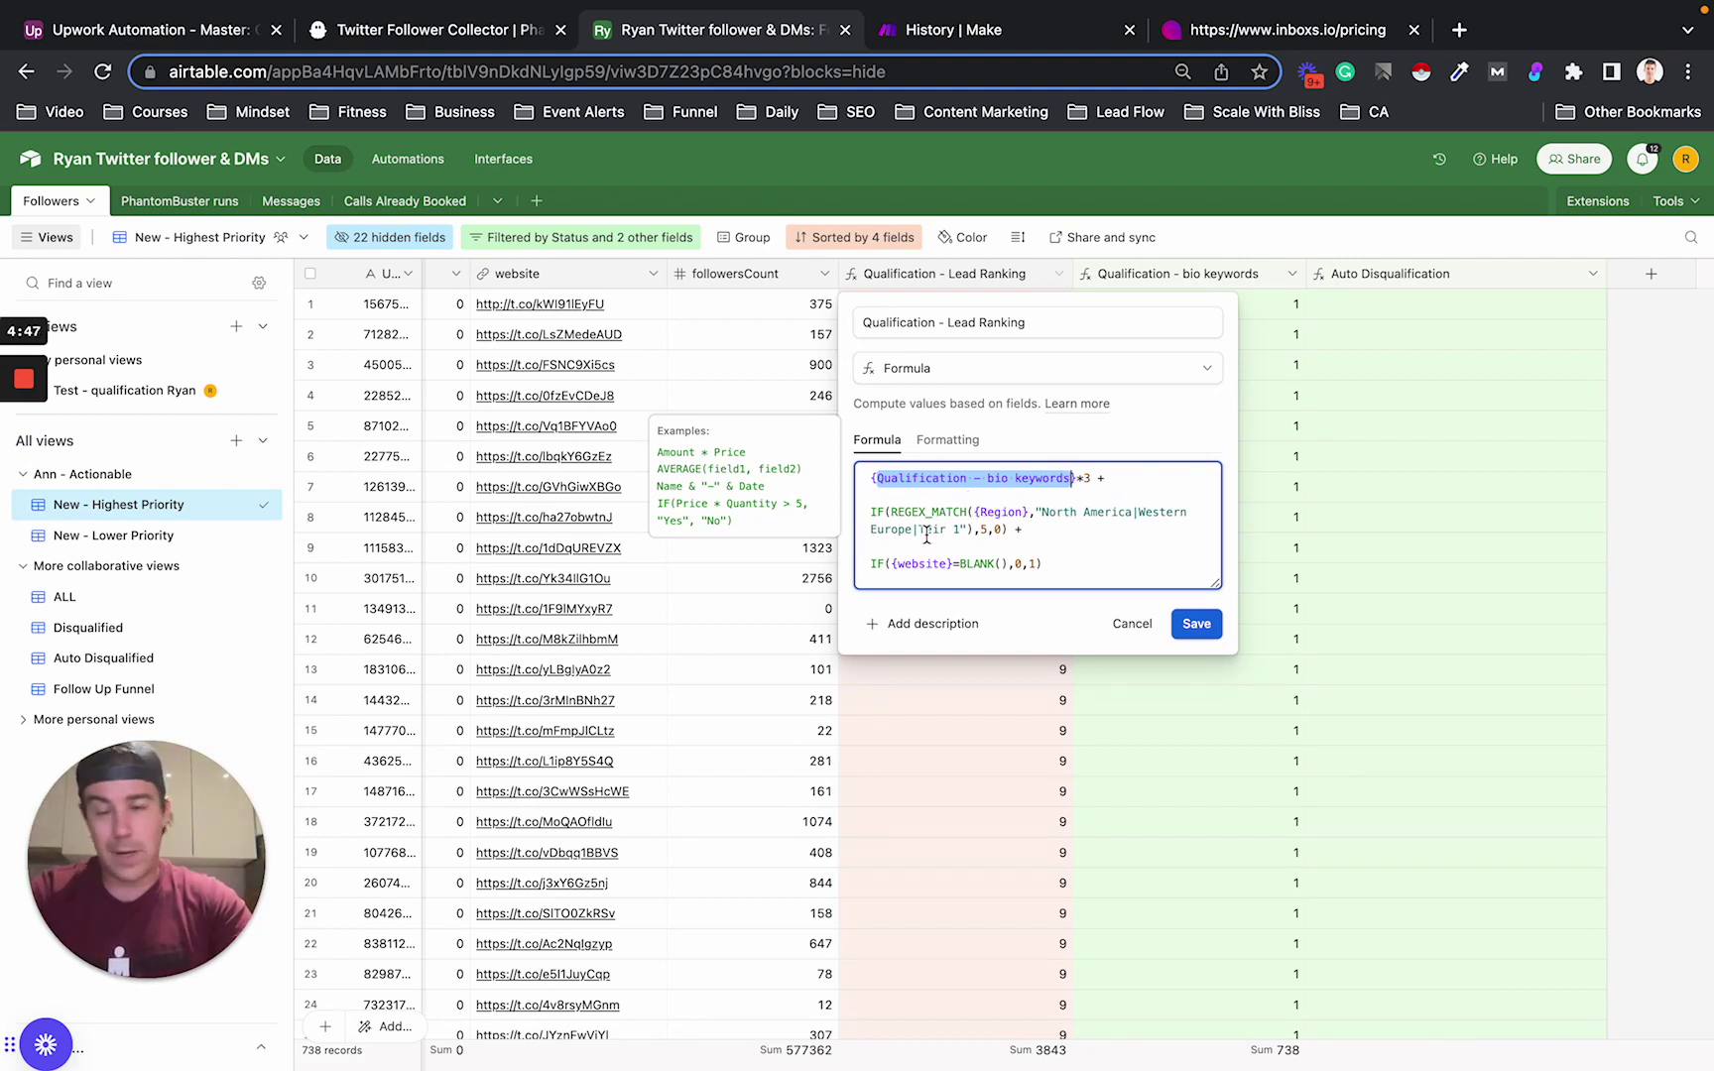
{"action": "left_click", "coordinate": [1071, 566]}
{"action": "left_click_drag", "start_coordinate": [1071, 566], "coordinate": [953, 566]}
{"action": "left_click", "coordinate": [1071, 565]}
{"action": "left_click", "coordinate": [1133, 626]}
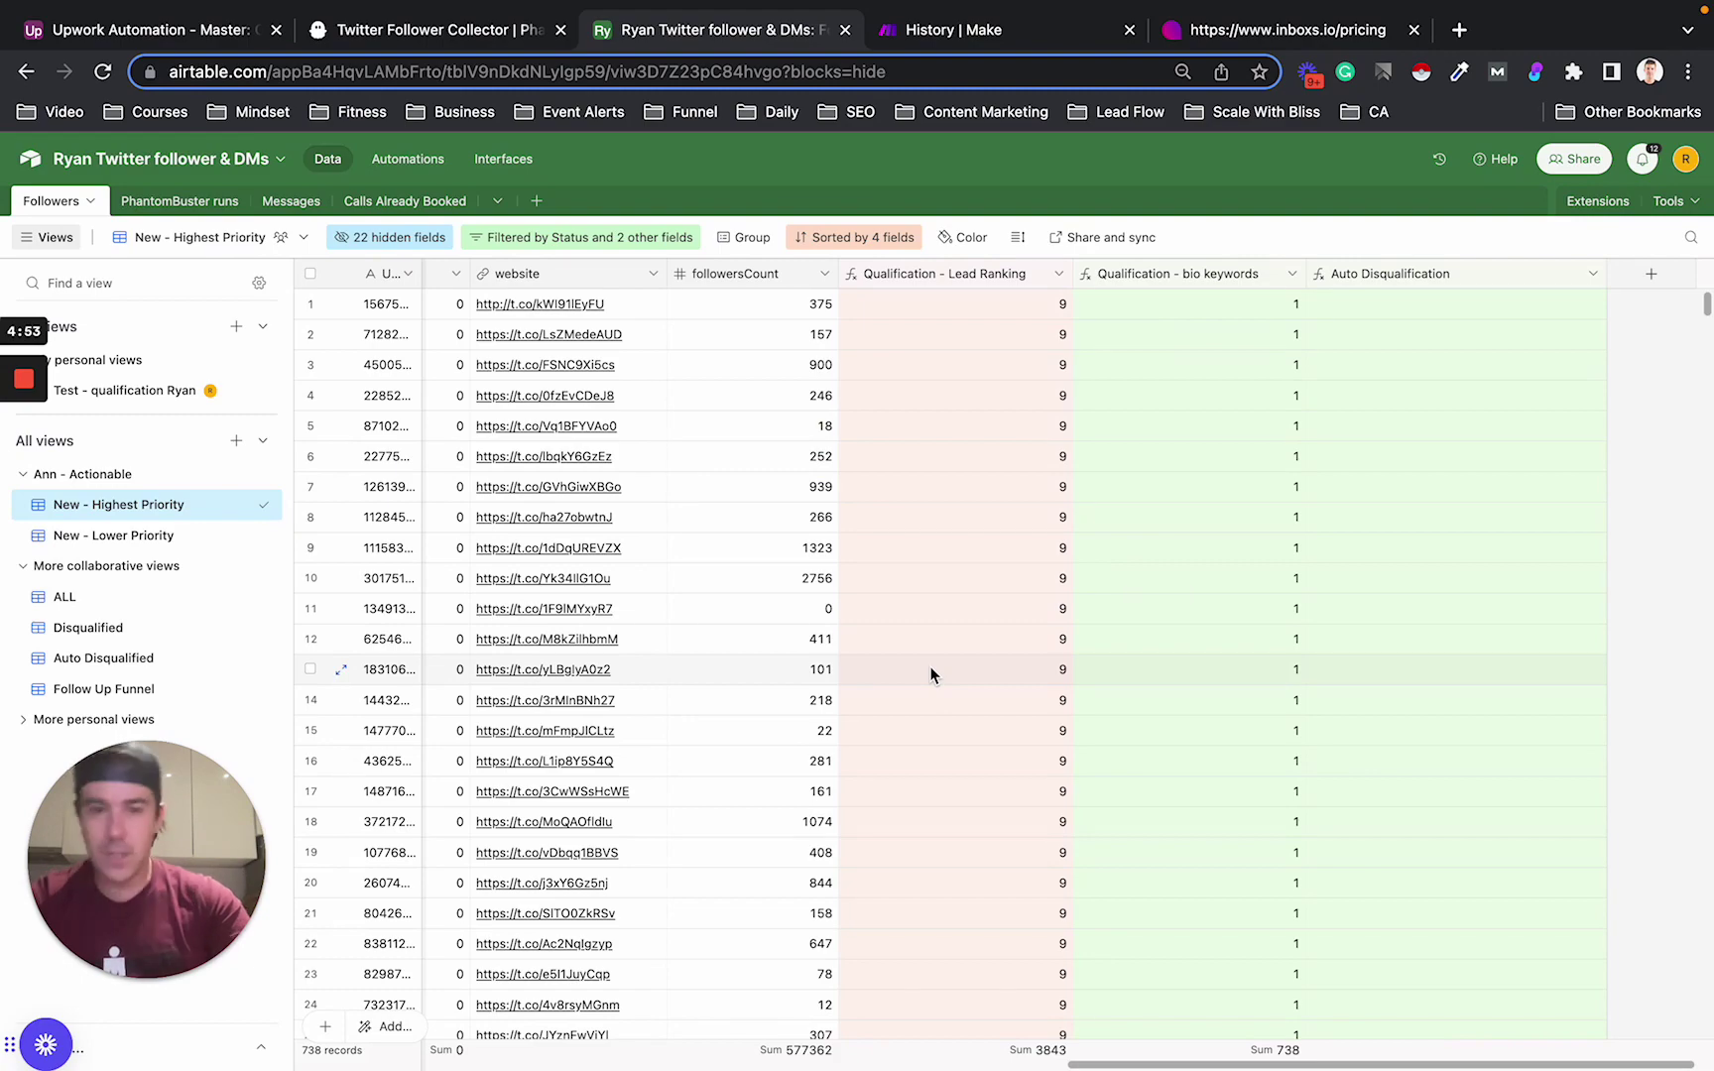
- Scroll the Followers grid to show bio, disqualify keywords, website and followersCount columns
{"action": "scroll", "coordinate": [931, 674], "scroll_direction": "down", "scroll_amount": 20}
{"action": "scroll", "coordinate": [931, 674], "scroll_direction": "up", "scroll_amount": 15}
{"action": "scroll", "coordinate": [900, 615], "scroll_direction": "up", "scroll_amount": 20}
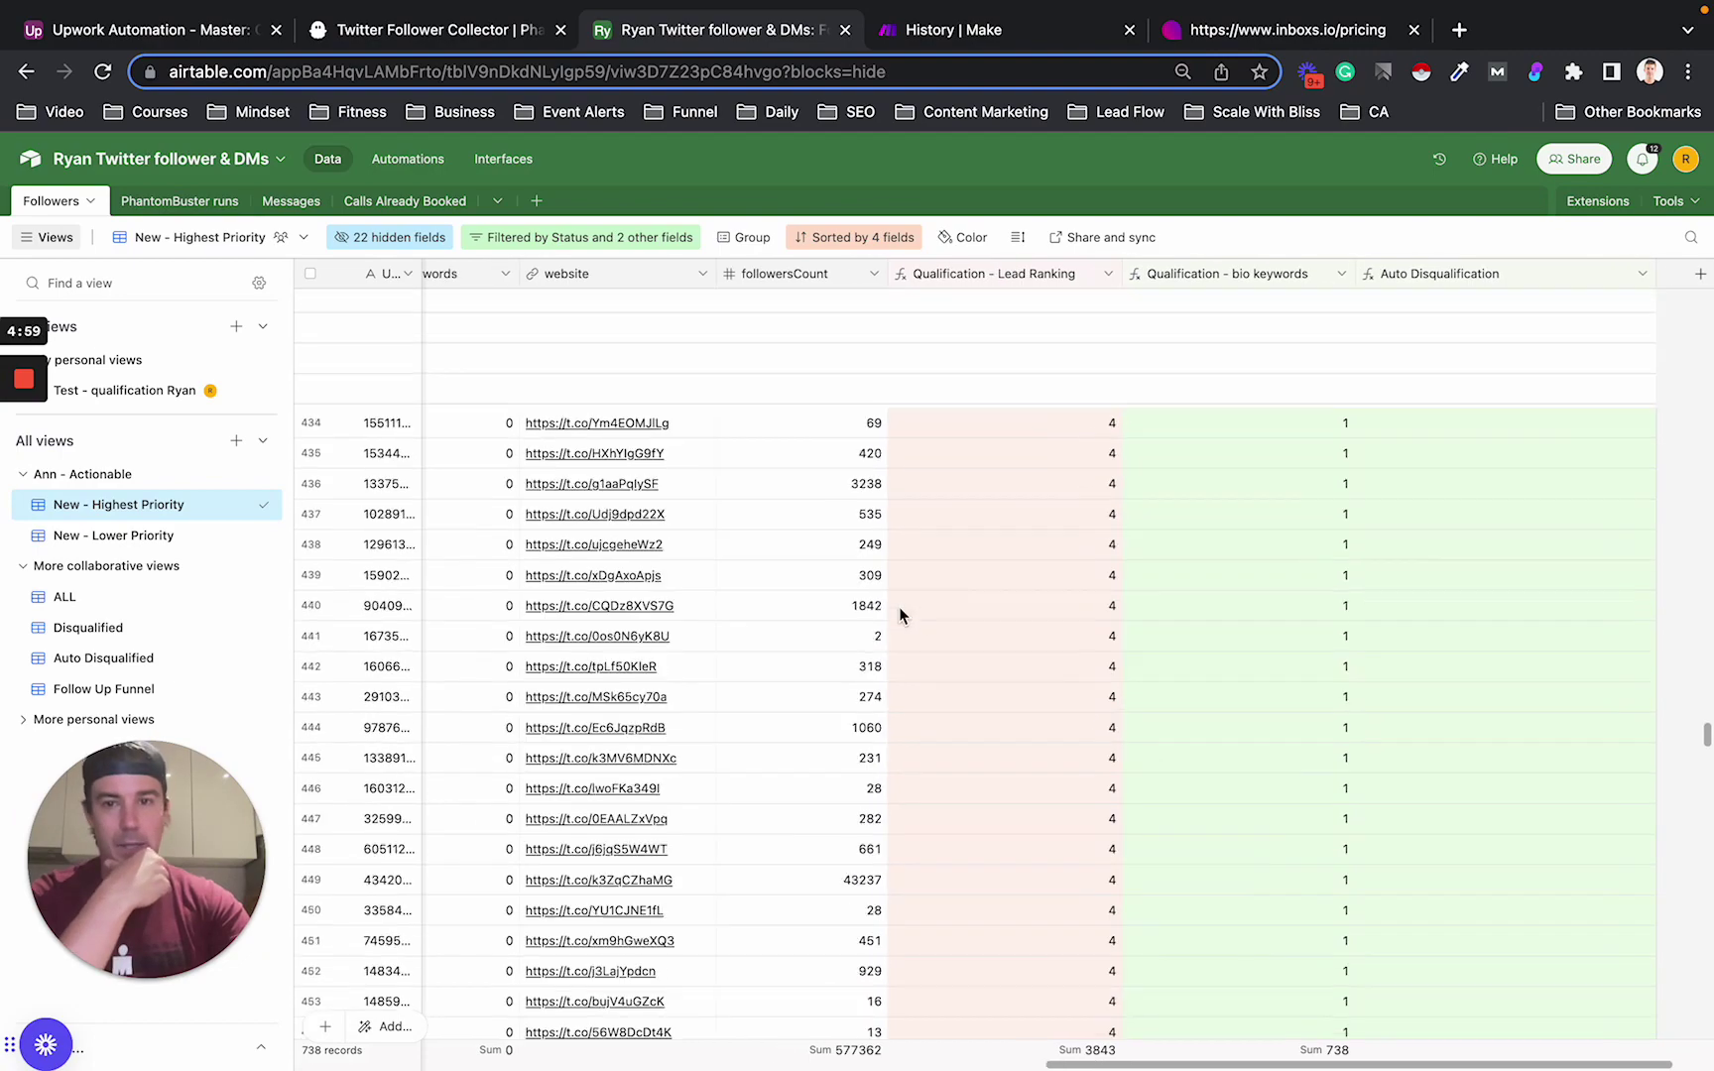
{"action": "scroll", "coordinate": [900, 615], "scroll_direction": "left", "scroll_amount": 15}
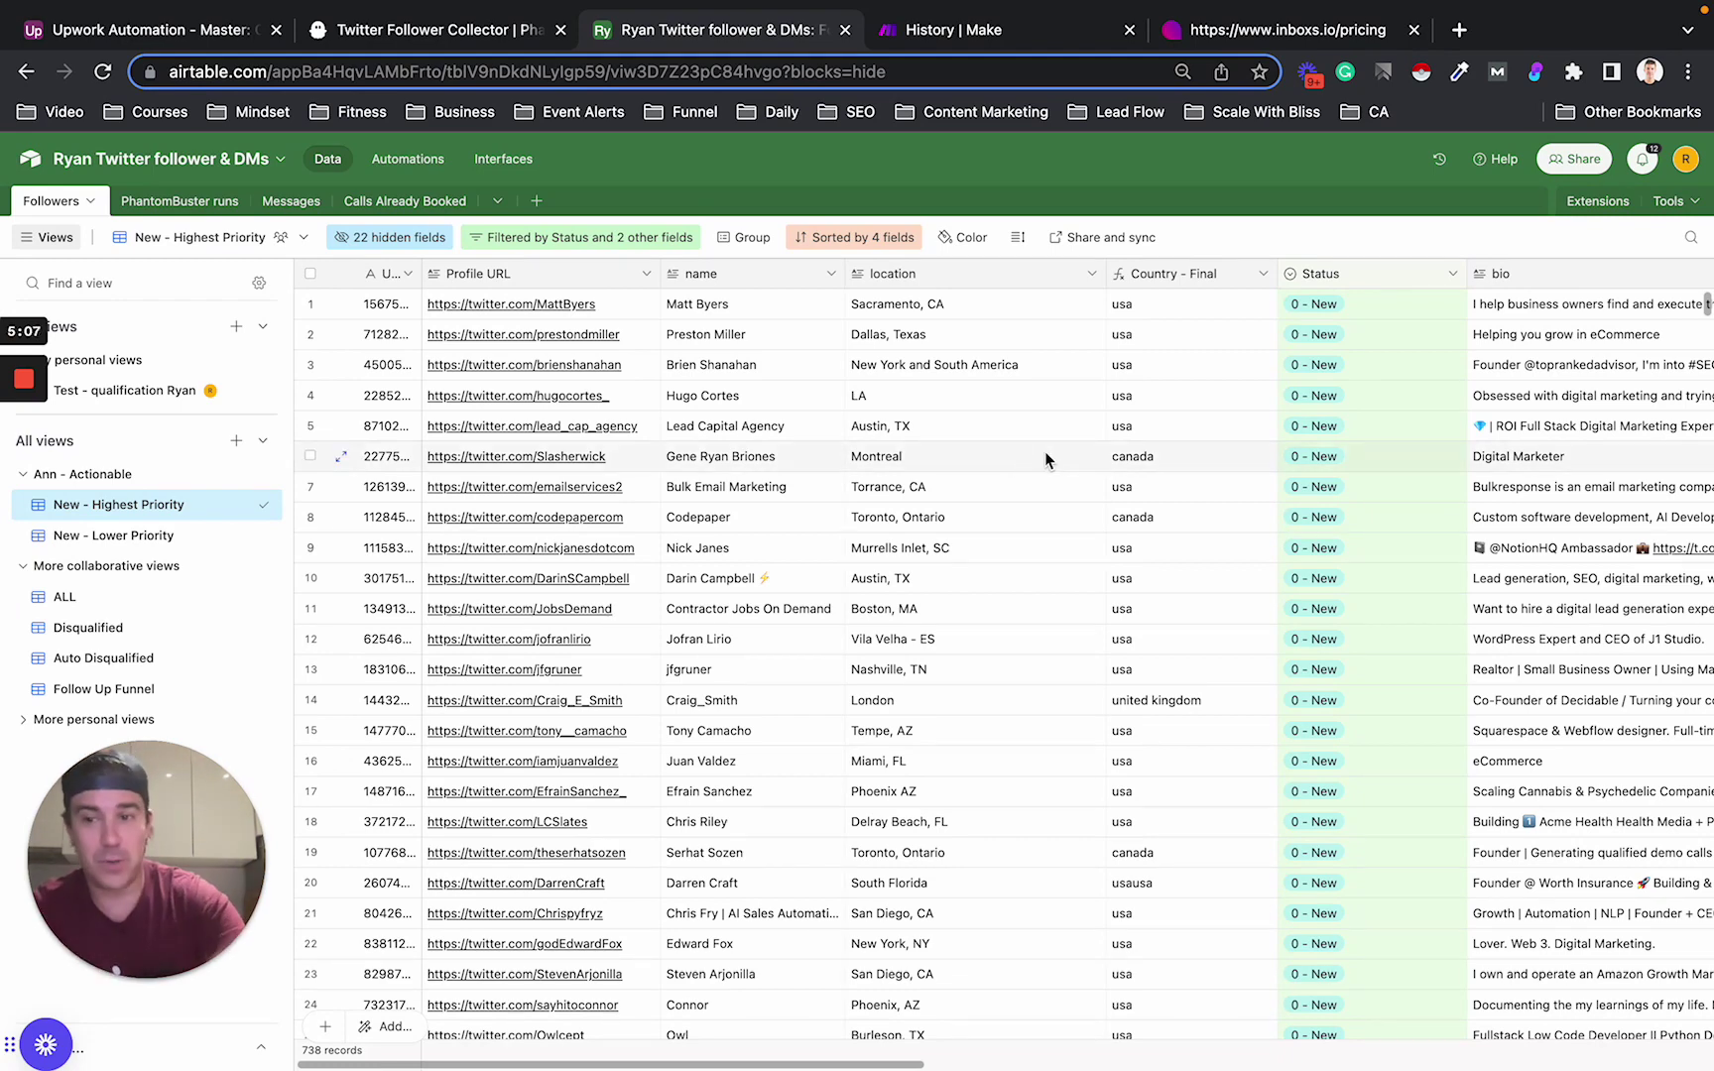
{"action": "scroll", "coordinate": [1079, 470], "scroll_direction": "right", "scroll_amount": 5}
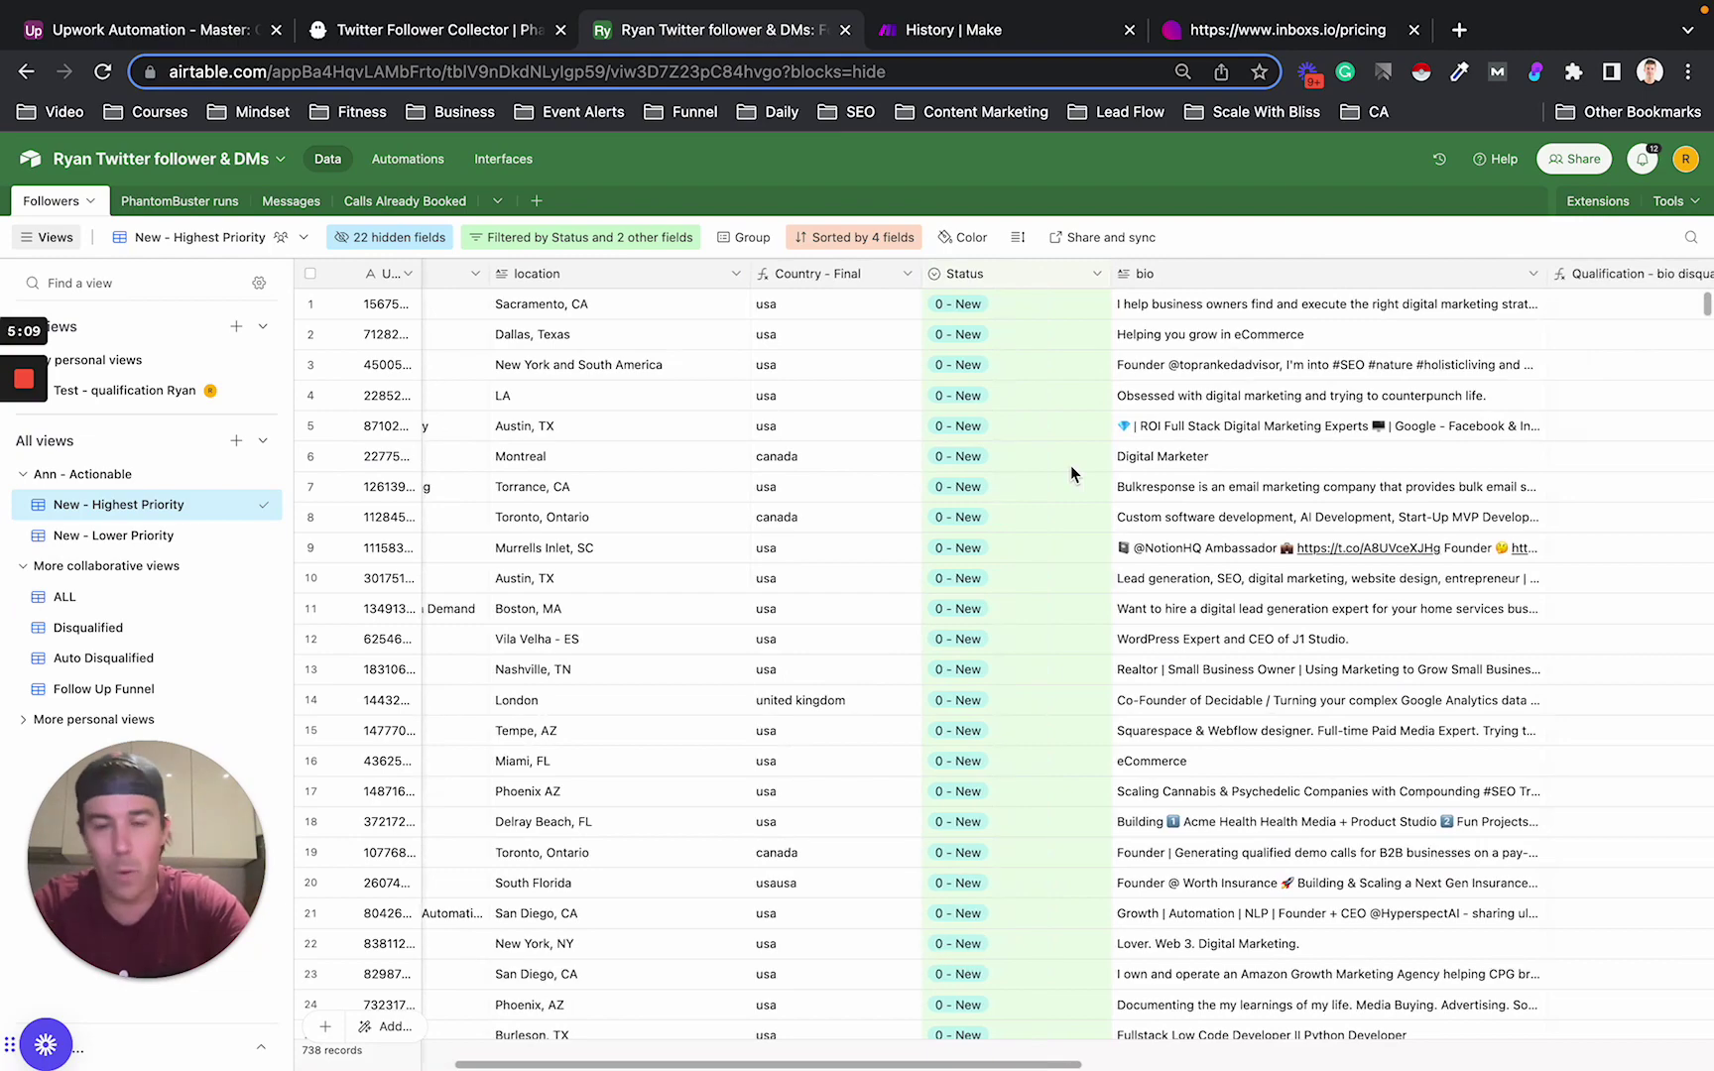
{"action": "scroll", "coordinate": [1032, 464], "scroll_direction": "left", "scroll_amount": 3}
{"action": "scroll", "coordinate": [964, 548], "scroll_direction": "right", "scroll_amount": 8}
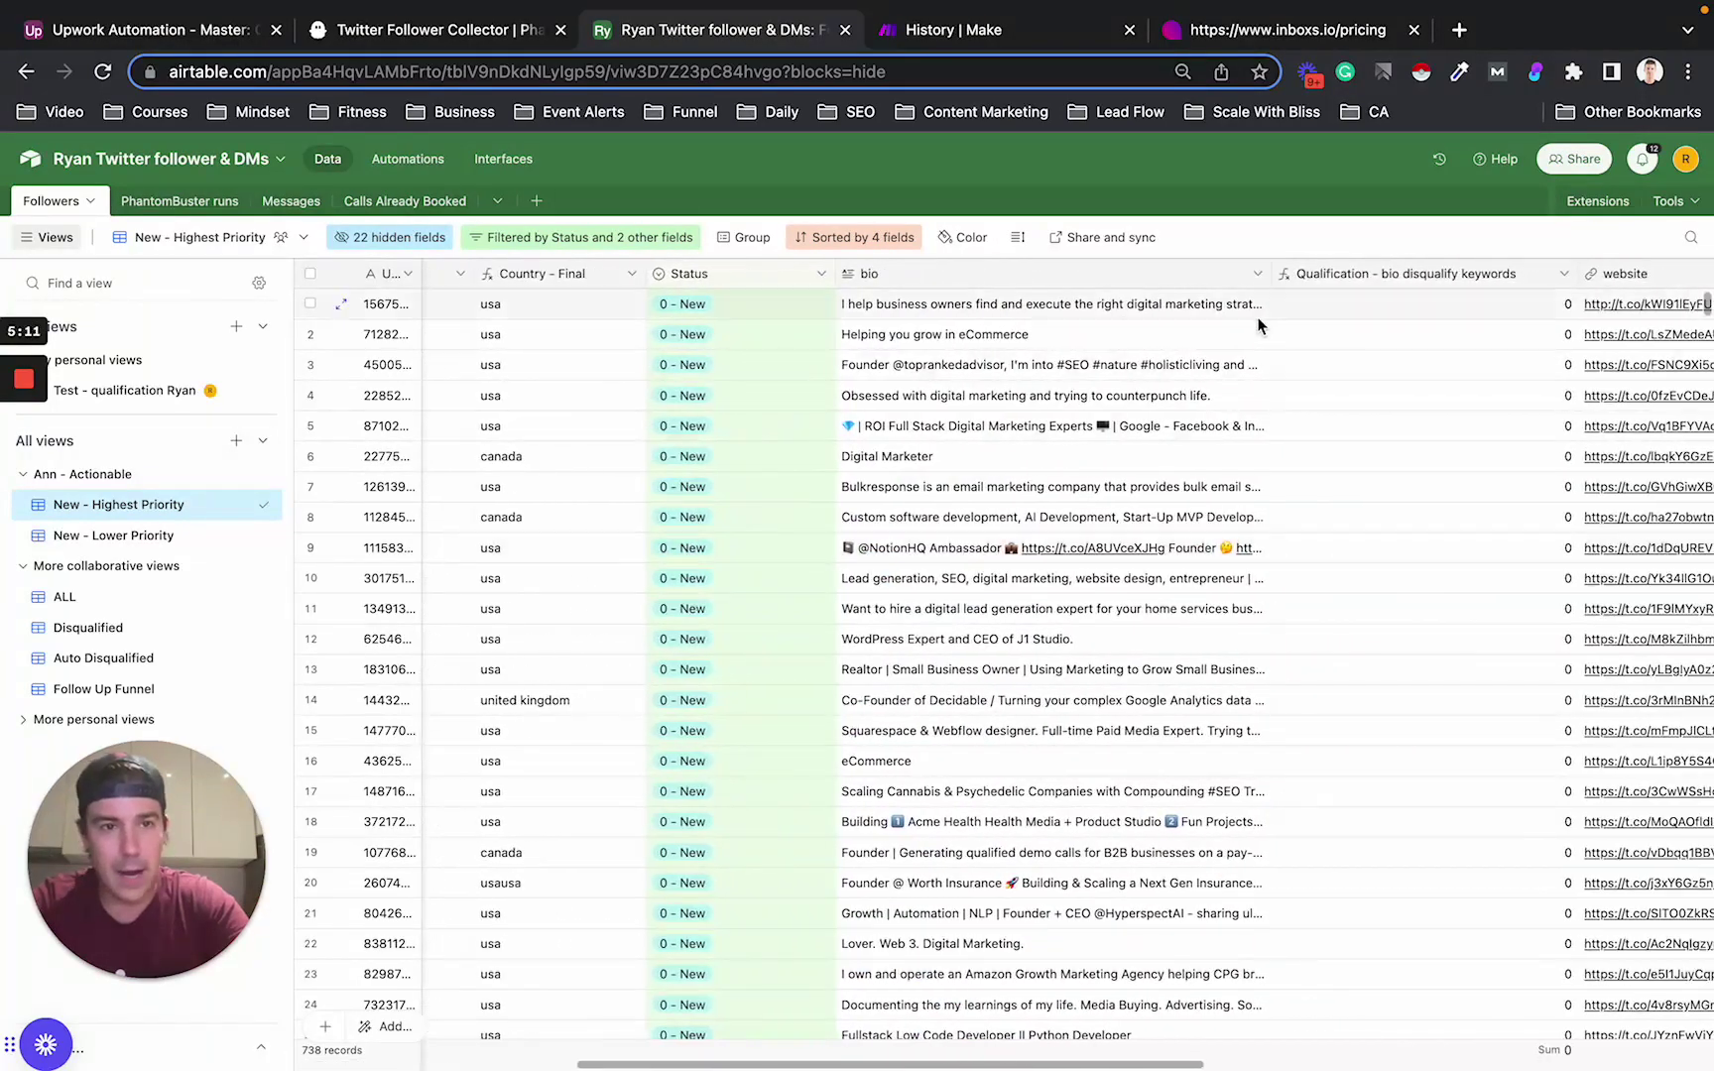
{"action": "scroll", "coordinate": [1233, 406], "scroll_direction": "right", "scroll_amount": 4}
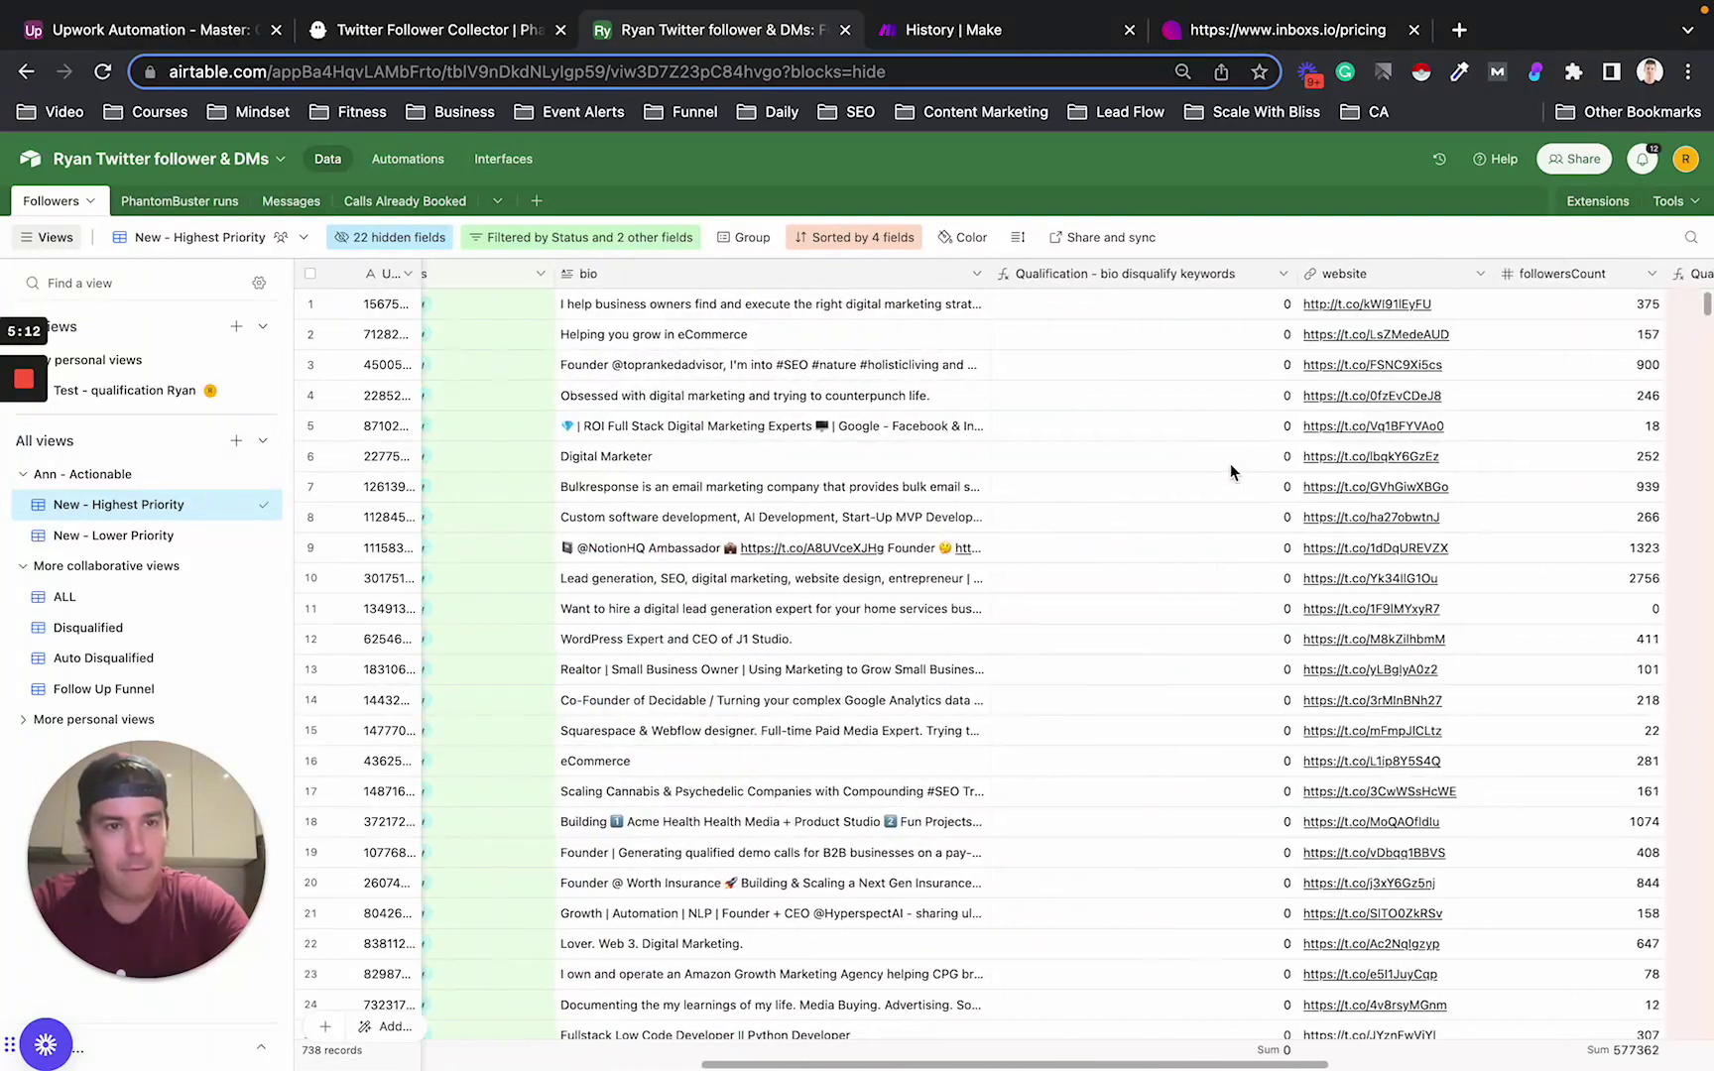
- Review the disqualify keywords REGEX_MATCH formula without changes, then scroll right to the Lead Ranking columns
{"action": "left_click", "coordinate": [1279, 275]}
{"action": "left_click", "coordinate": [1189, 320]}
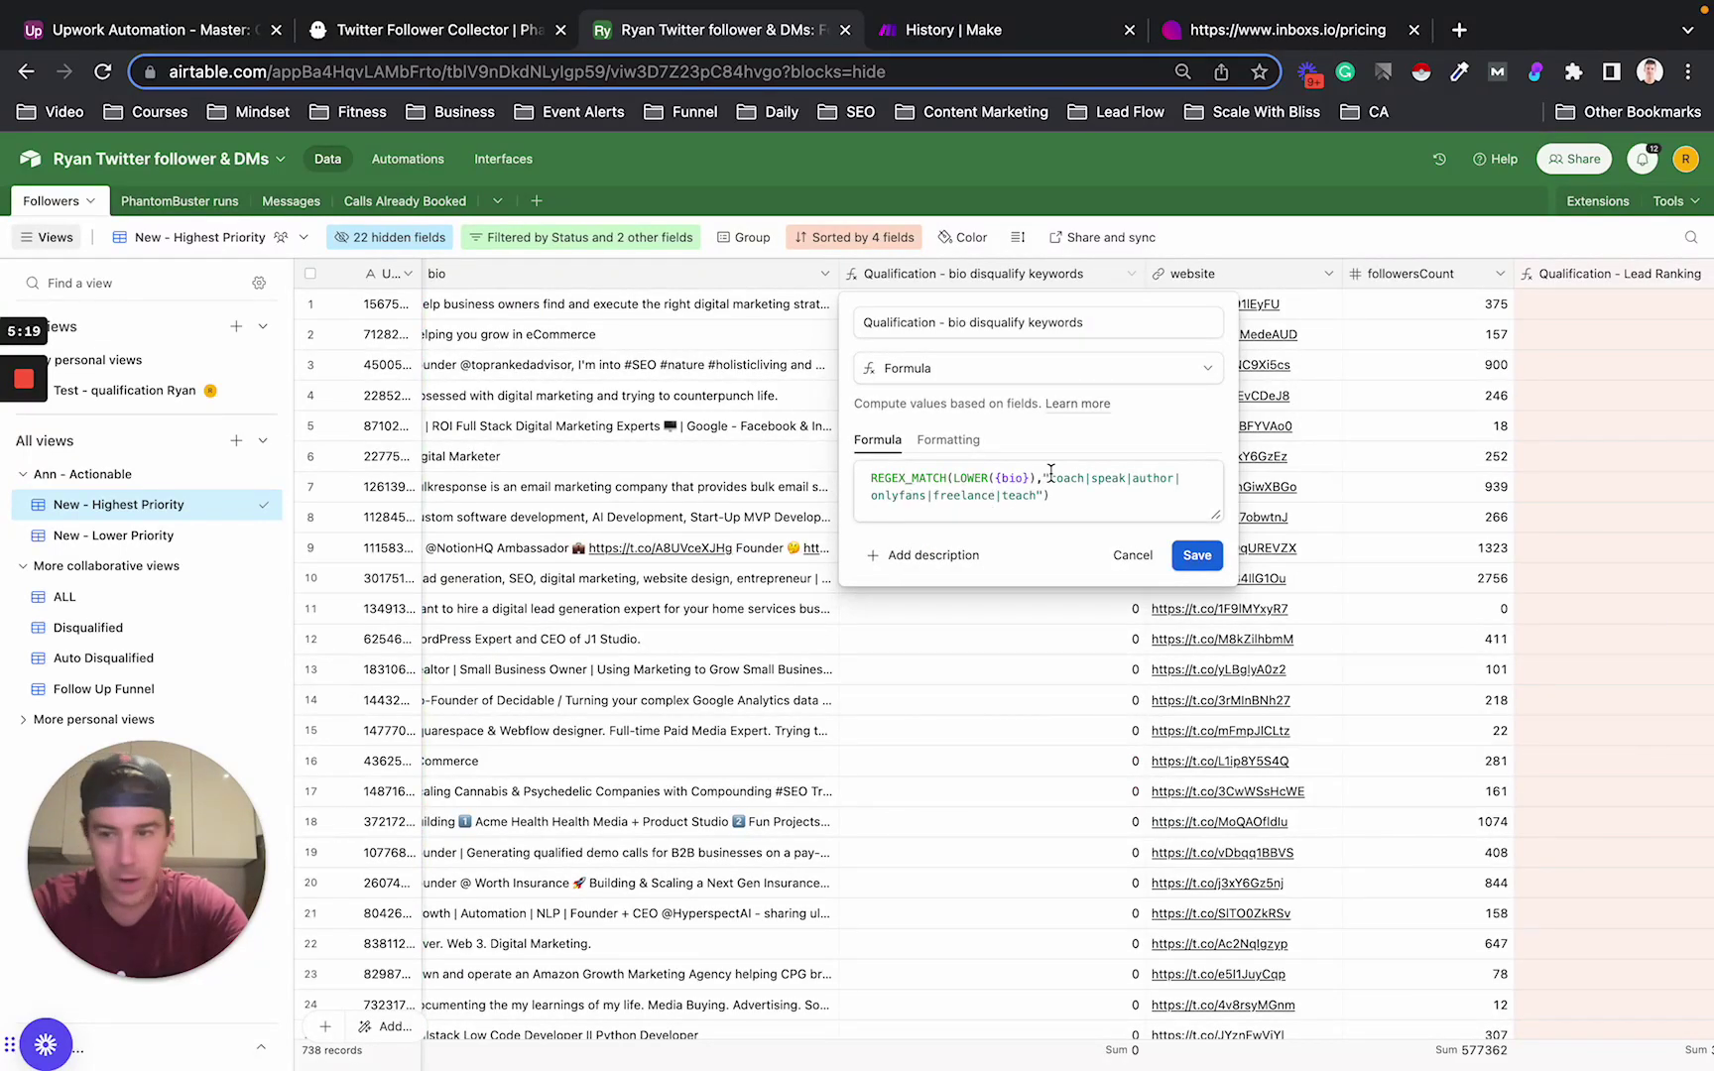
{"action": "left_click", "coordinate": [991, 635]}
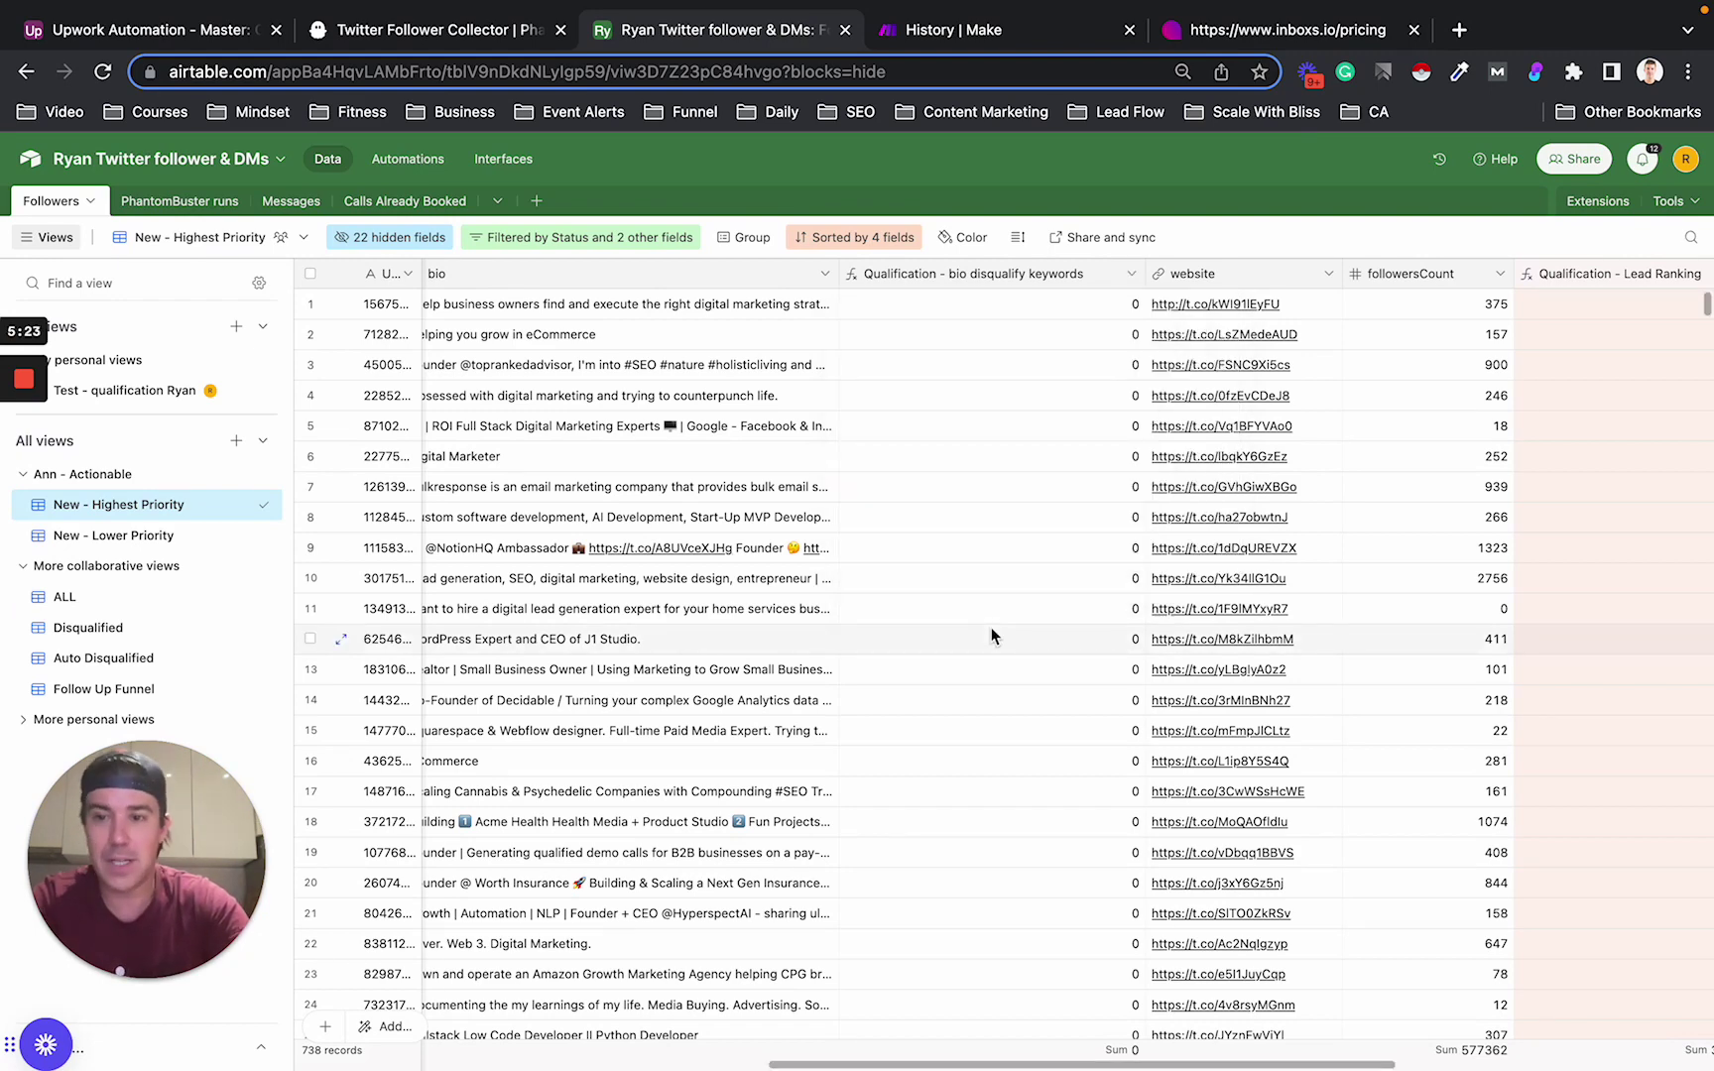
{"action": "scroll", "coordinate": [1021, 615], "scroll_direction": "right", "scroll_amount": 5}
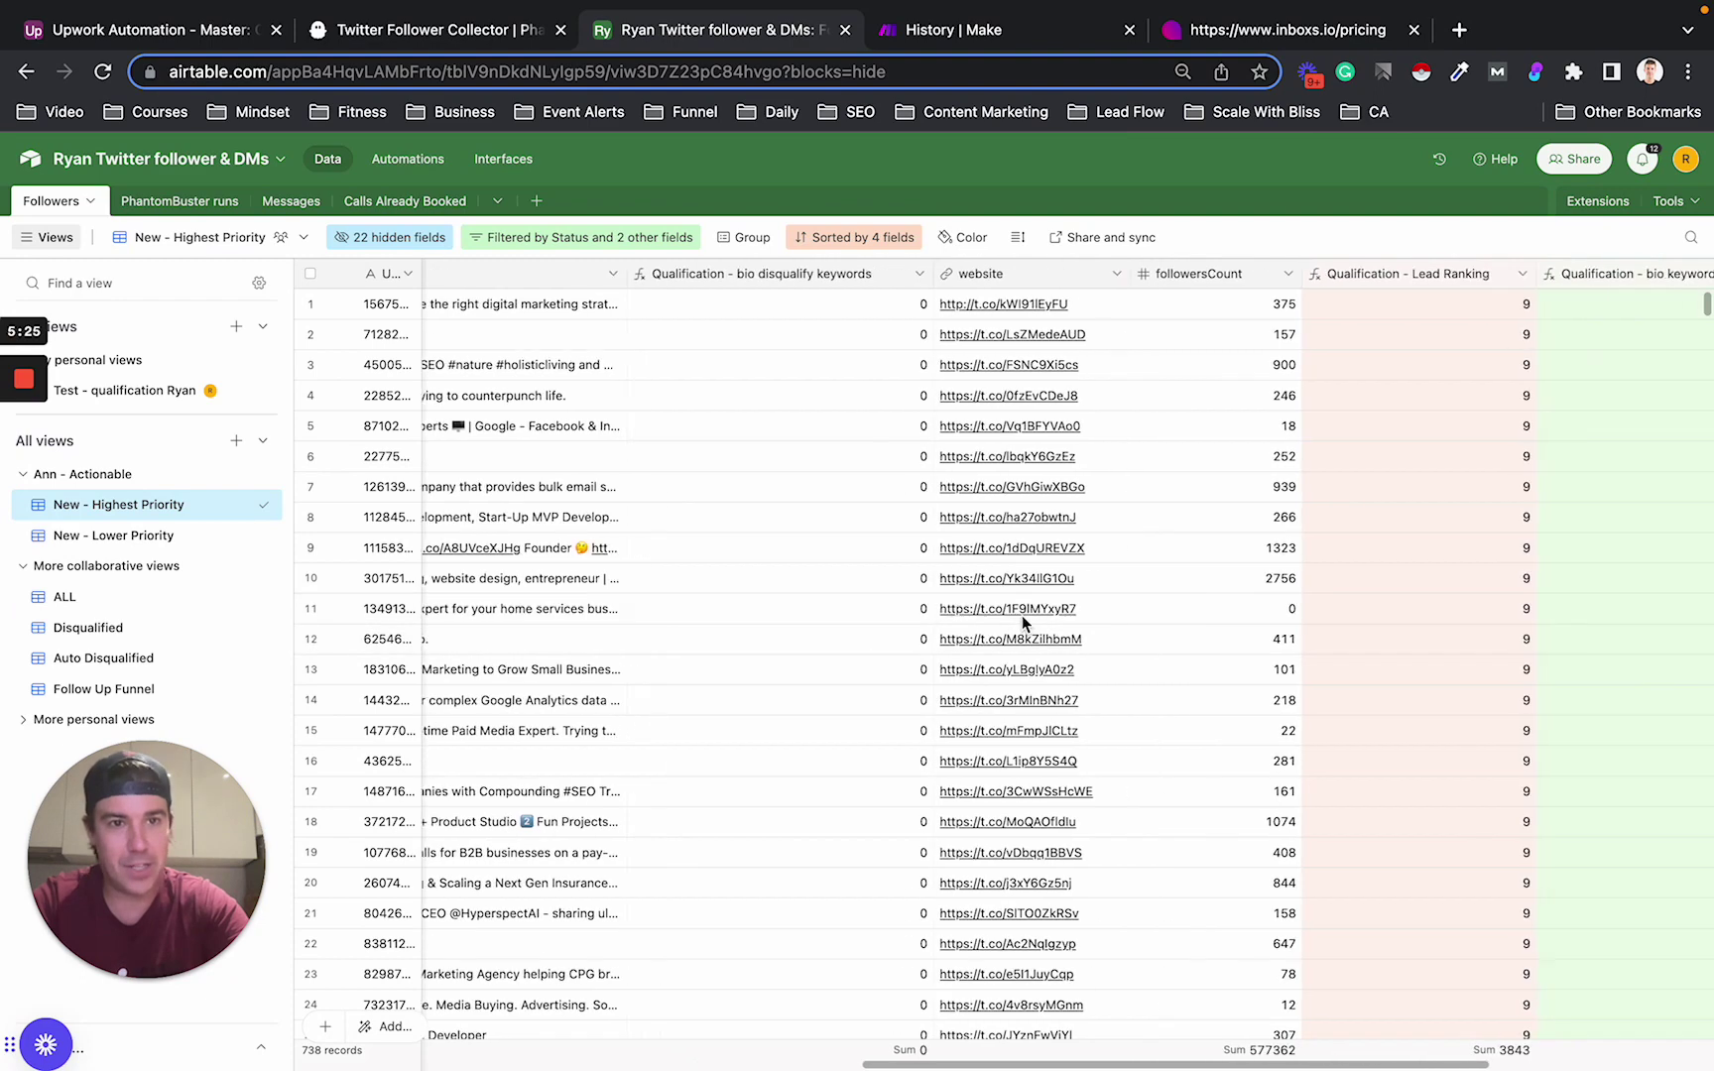
{"action": "scroll", "coordinate": [1271, 347], "scroll_direction": "right", "scroll_amount": 2}
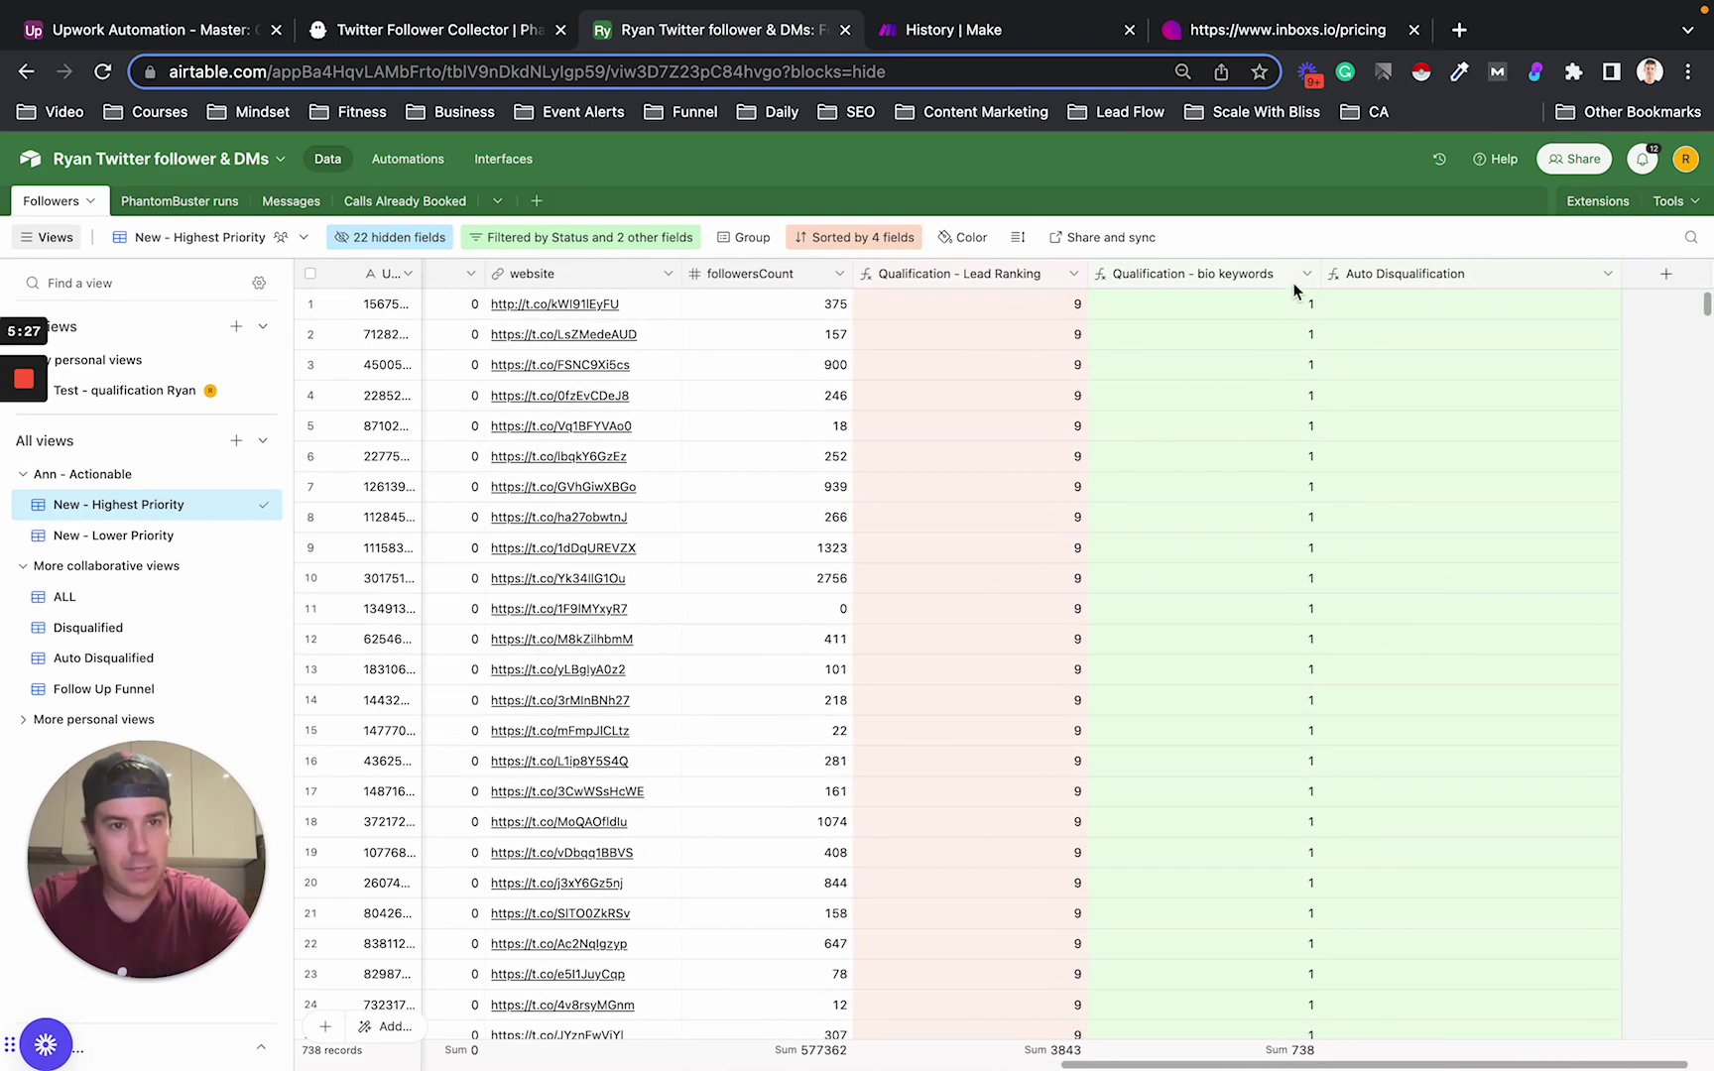
- Read the Qualification - bio keywords formula, cancel without saving, and scroll the grid back left
{"action": "left_click", "coordinate": [1306, 283]}
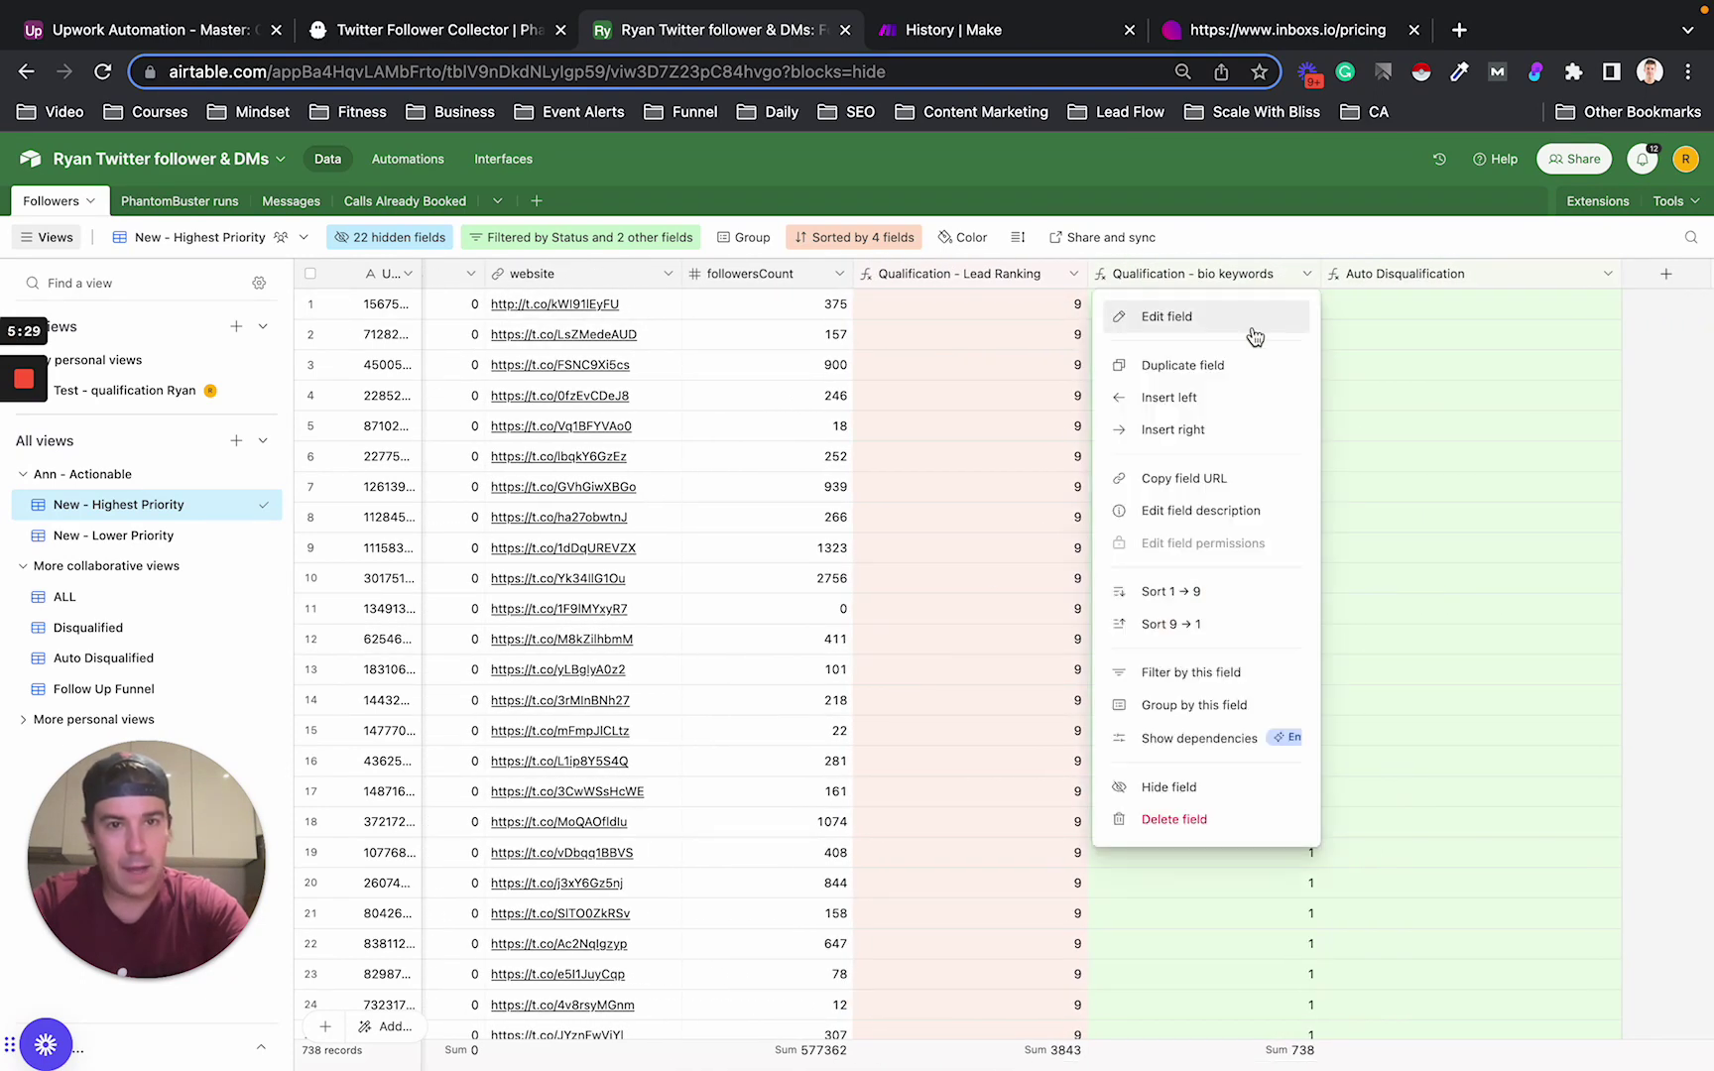
{"action": "left_click", "coordinate": [1246, 319]}
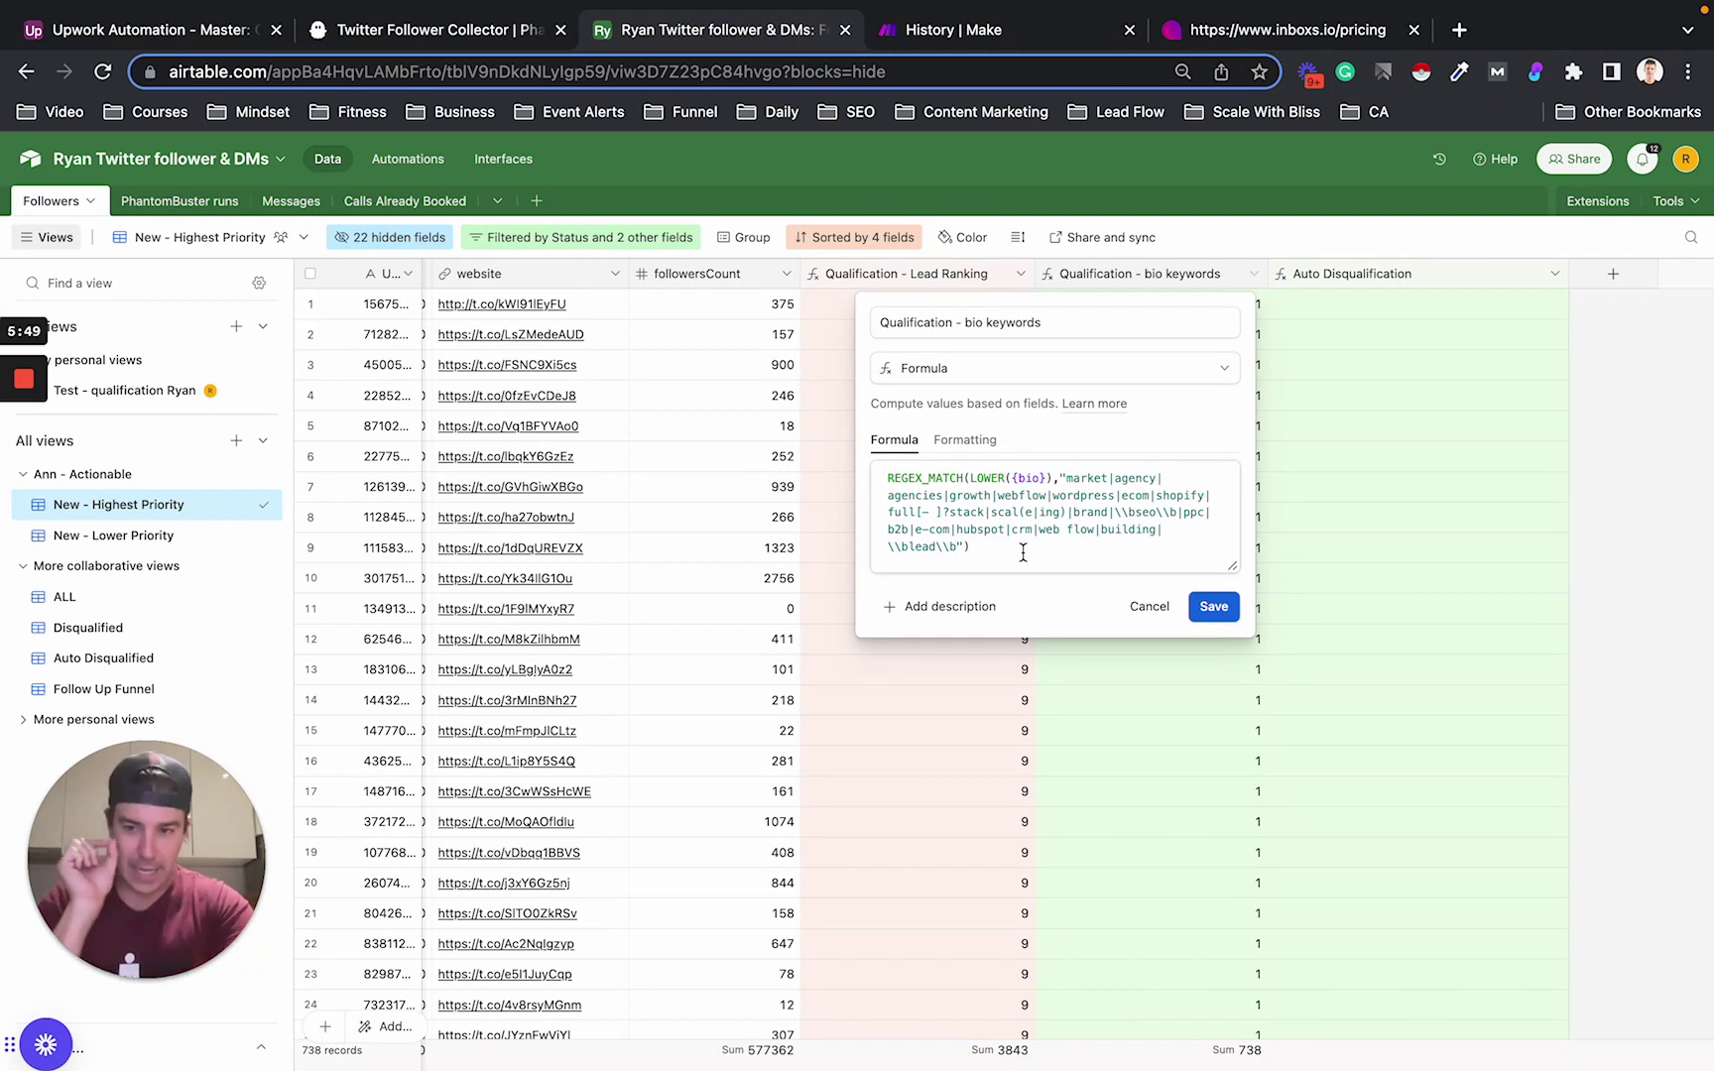
{"action": "left_click", "coordinate": [1154, 607]}
{"action": "scroll", "coordinate": [906, 476], "scroll_direction": "left", "scroll_amount": 10}
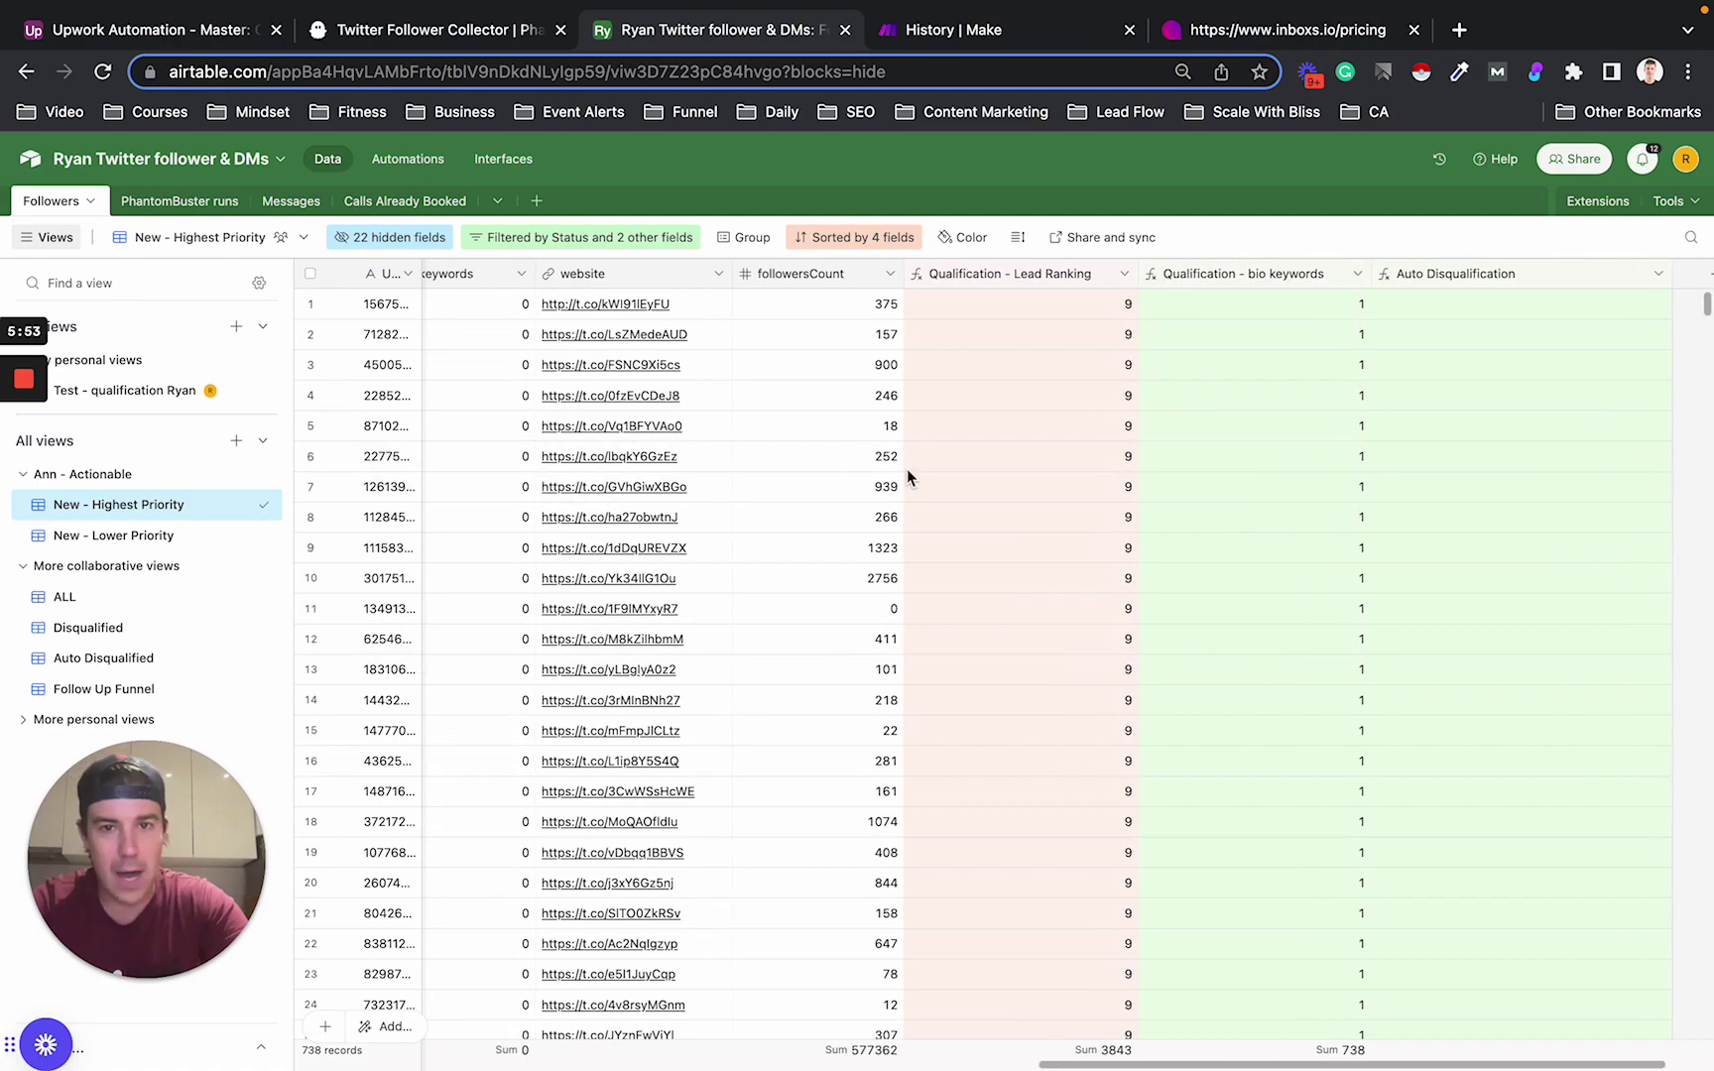
{"action": "scroll", "coordinate": [906, 476], "scroll_direction": "left", "scroll_amount": 2}
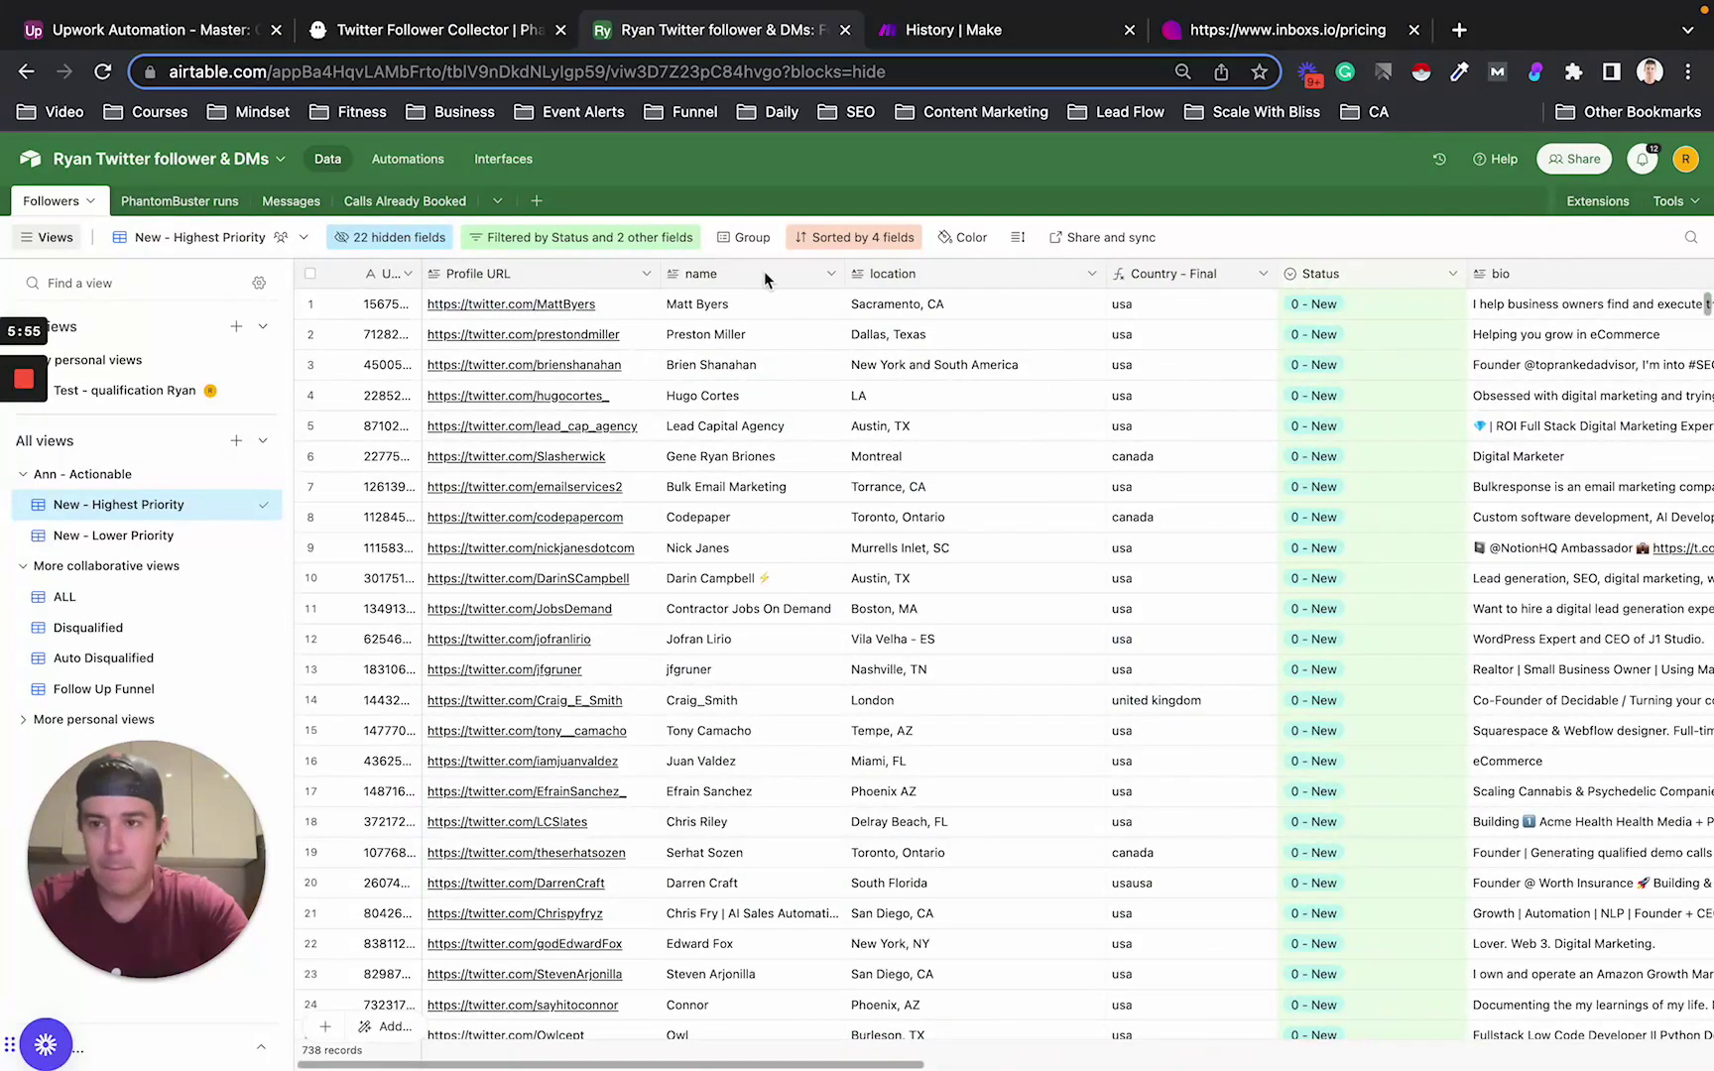
- Glance at Make history and Airtable, view the $35/month Inboxs pricing, then return to Airtable
{"action": "left_click", "coordinate": [1006, 32]}
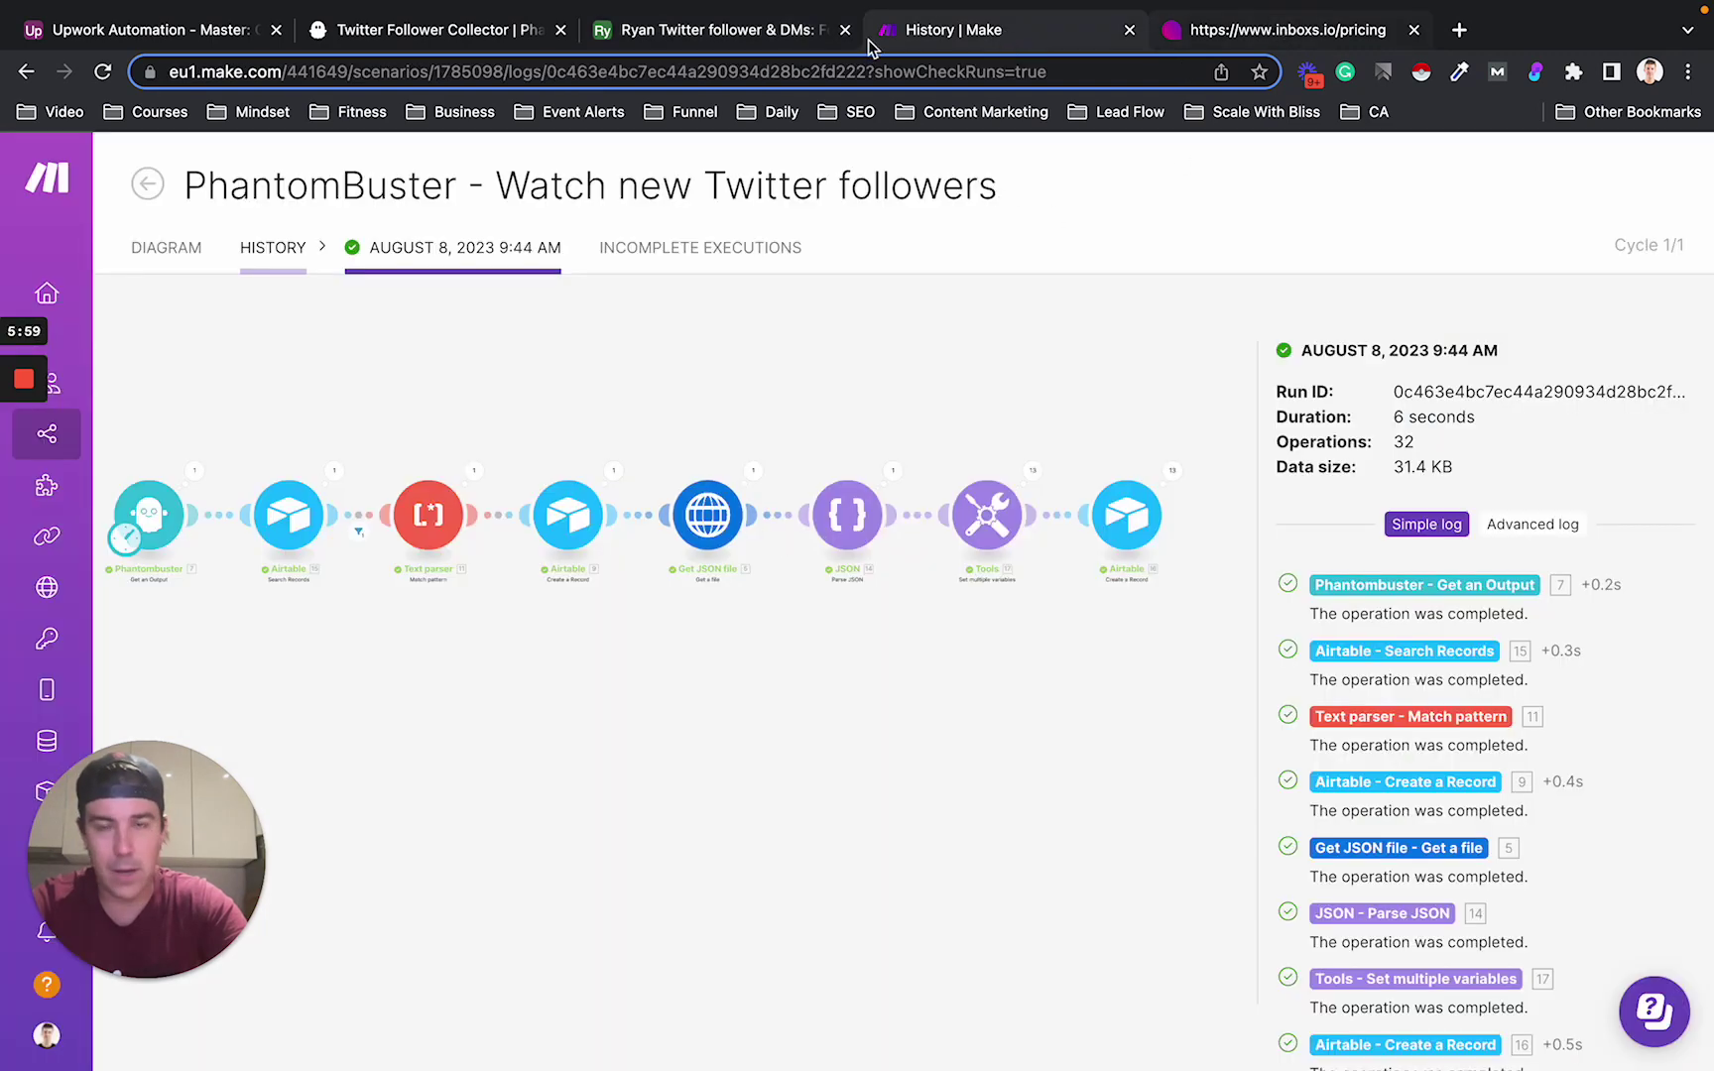
{"action": "left_click", "coordinate": [741, 32]}
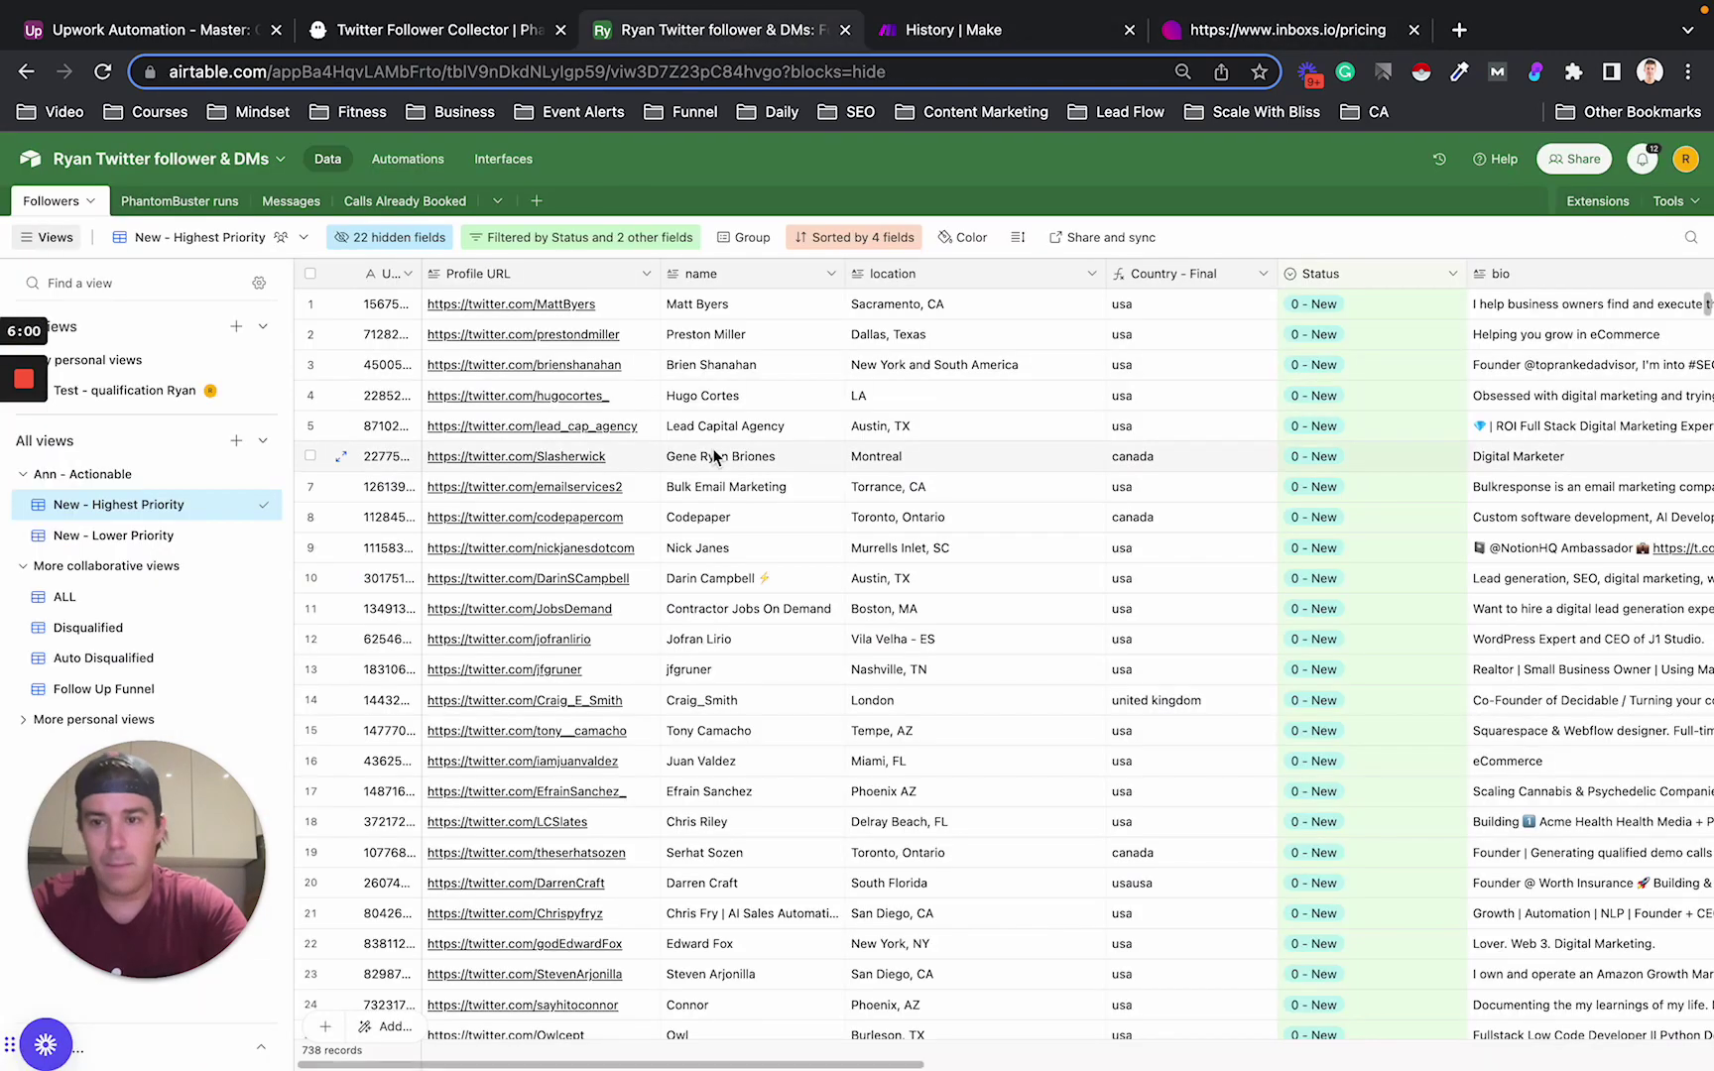
{"action": "left_click", "coordinate": [1220, 32]}
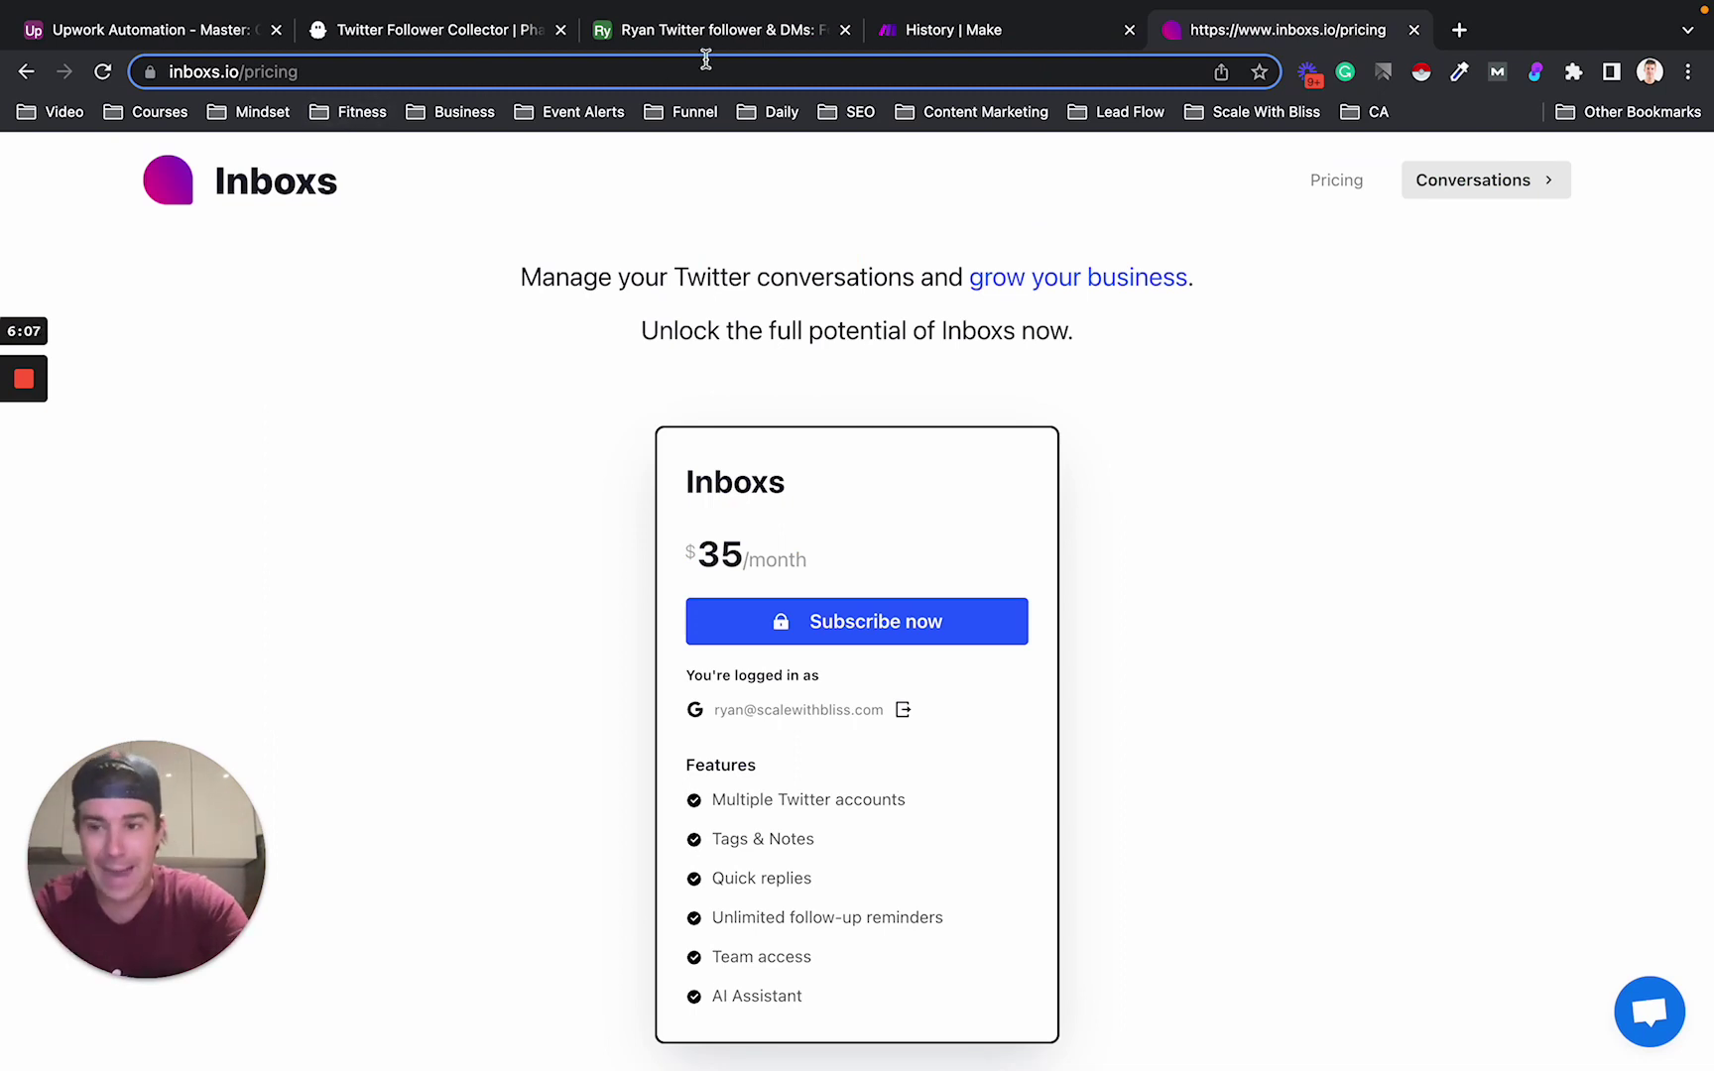
{"action": "left_click", "coordinate": [708, 29]}
- Glance at the Make run history, then switch back to Airtable's New - Highest Priority followers
{"action": "left_click", "coordinate": [955, 30]}
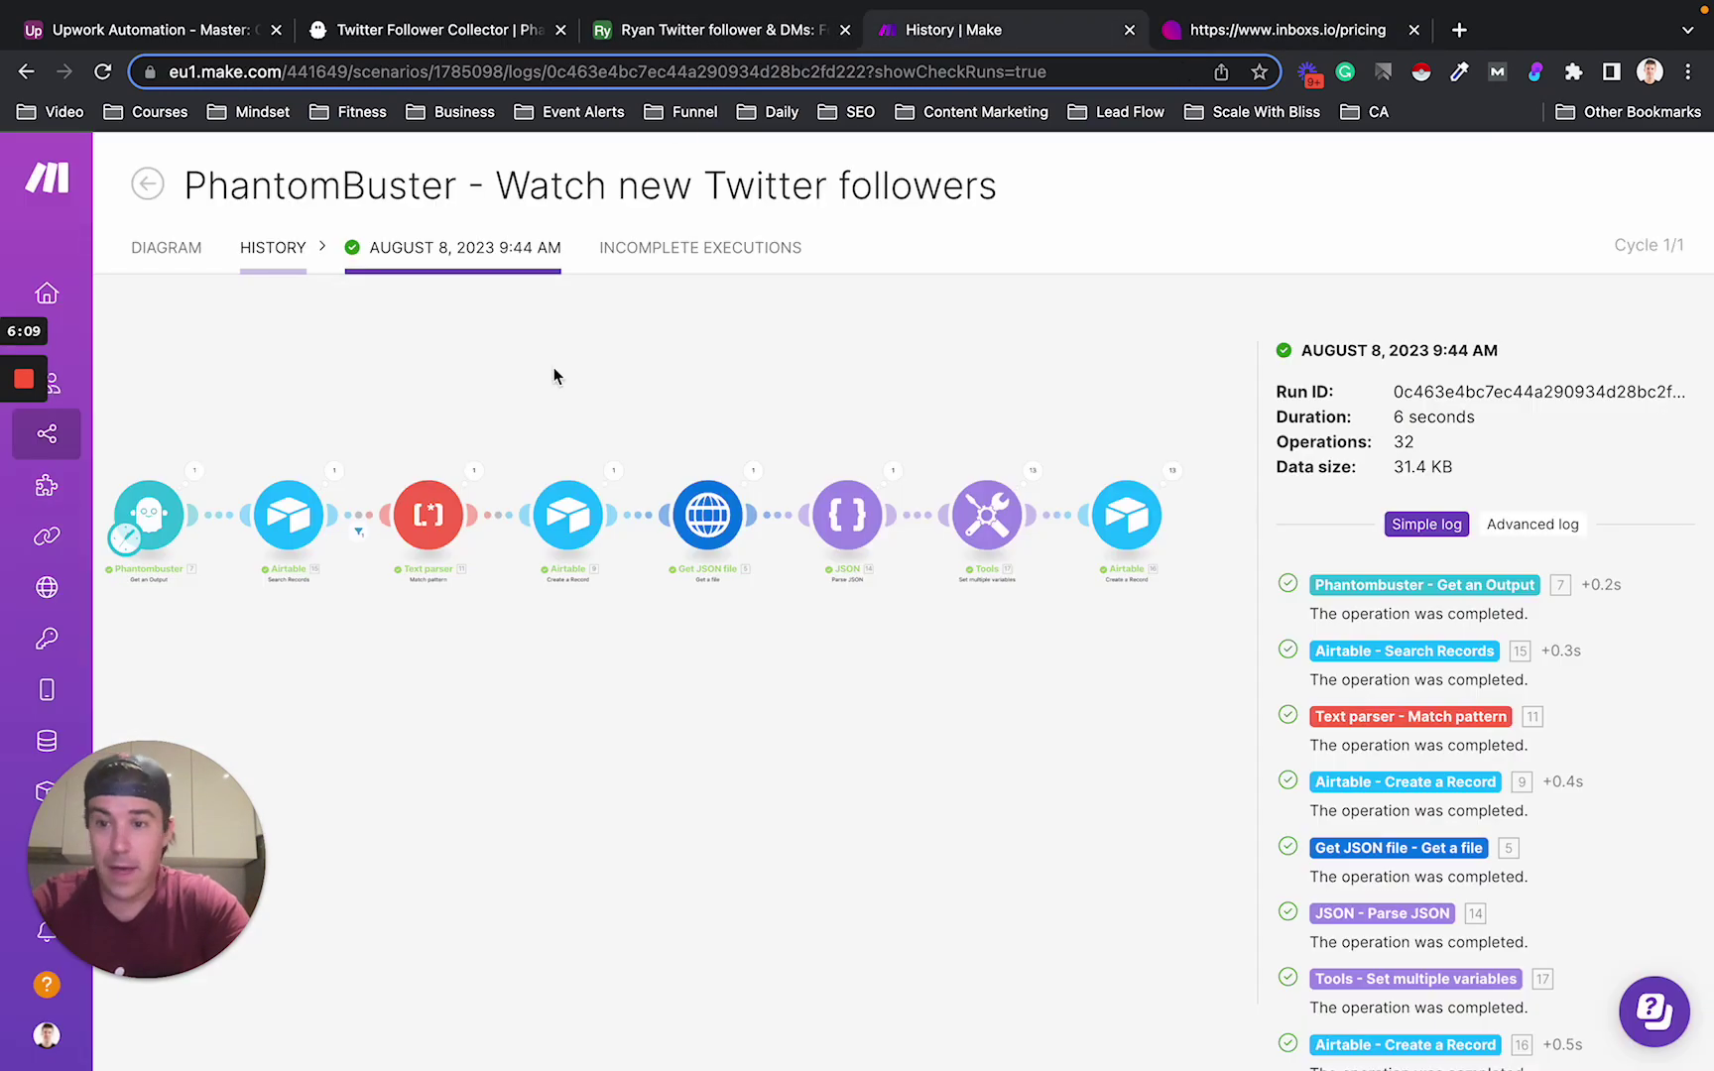
{"action": "left_click", "coordinate": [640, 34]}
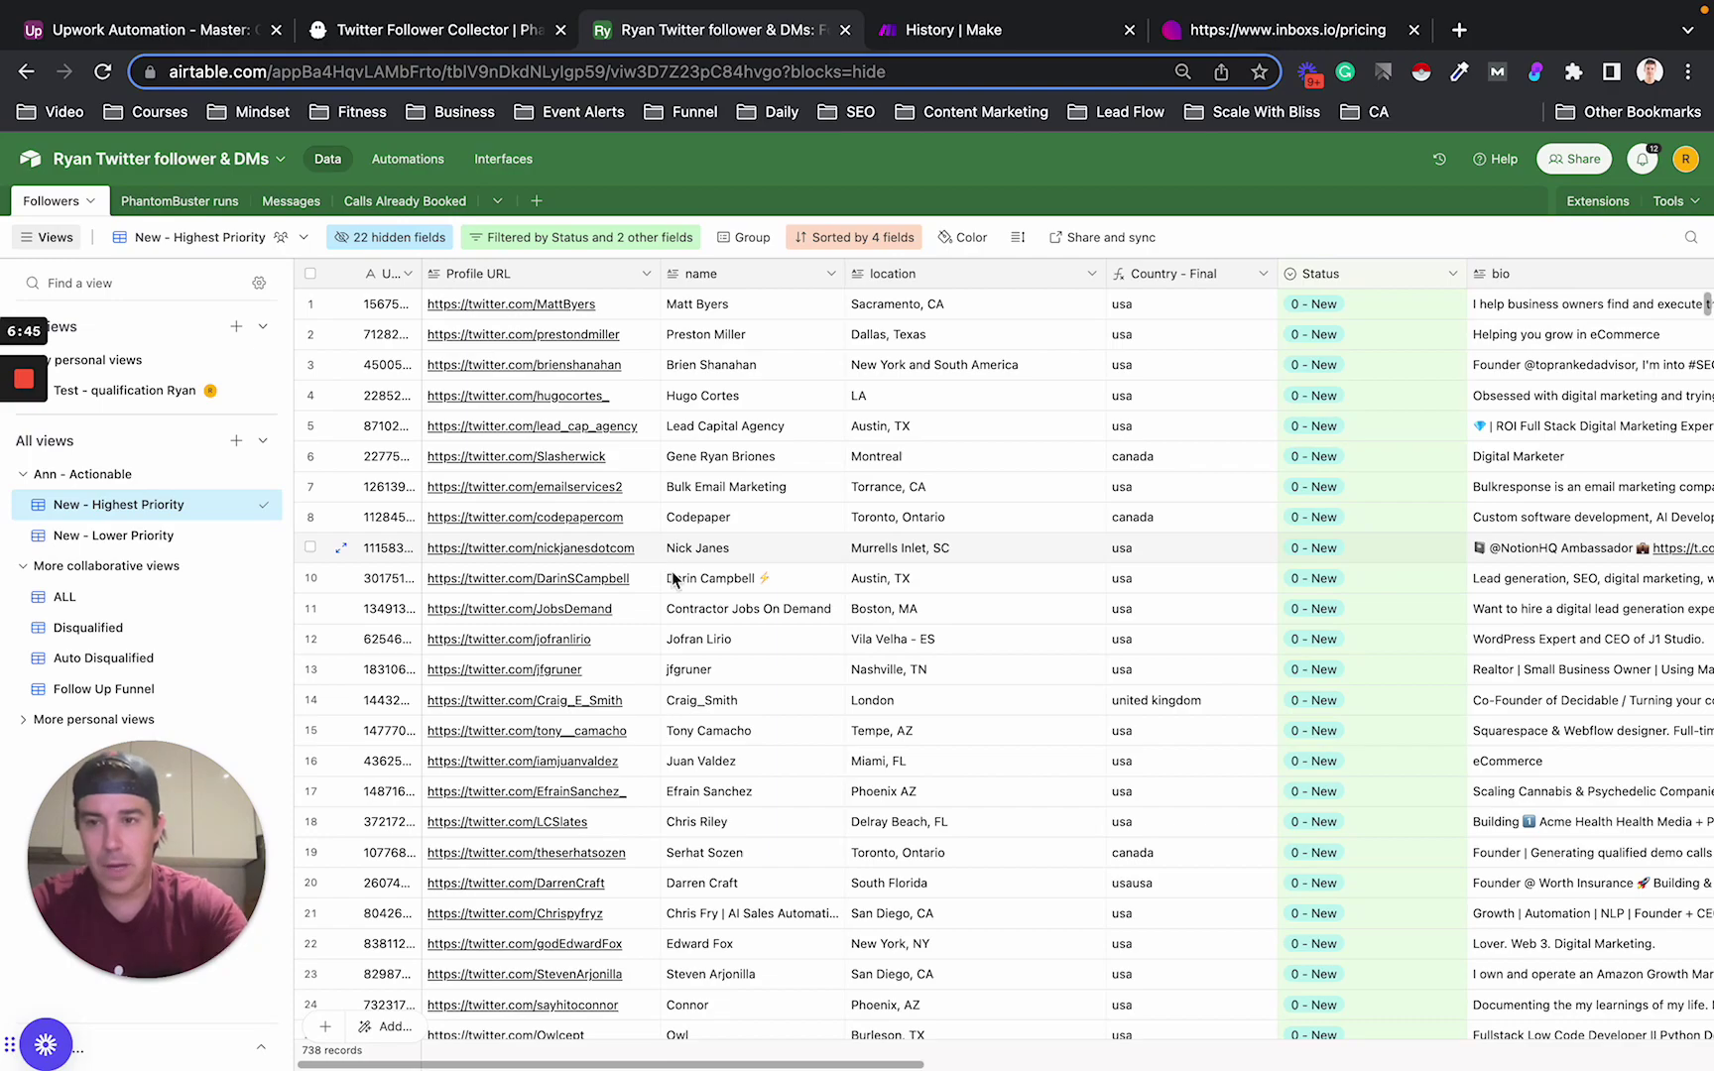
{"action": "scroll", "coordinate": [765, 655], "scroll_direction": "down", "scroll_amount": 6}
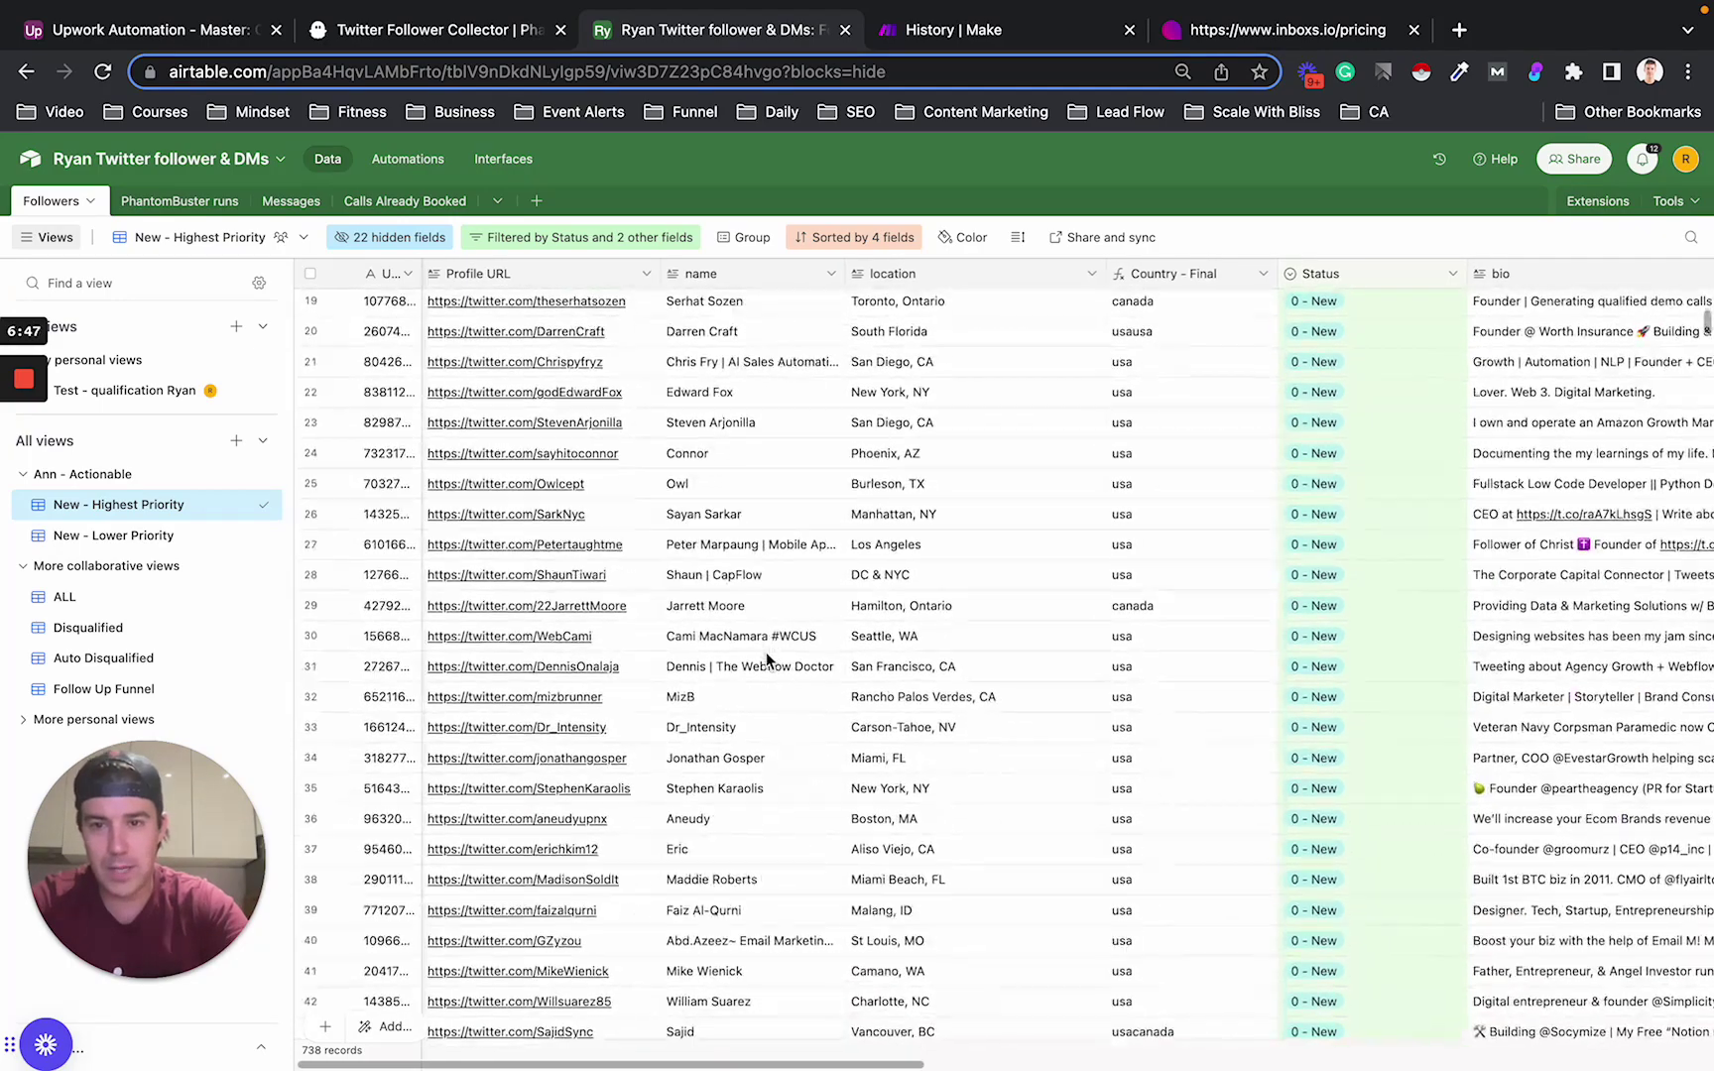
{"action": "scroll", "coordinate": [766, 655], "scroll_direction": "down", "scroll_amount": 15}
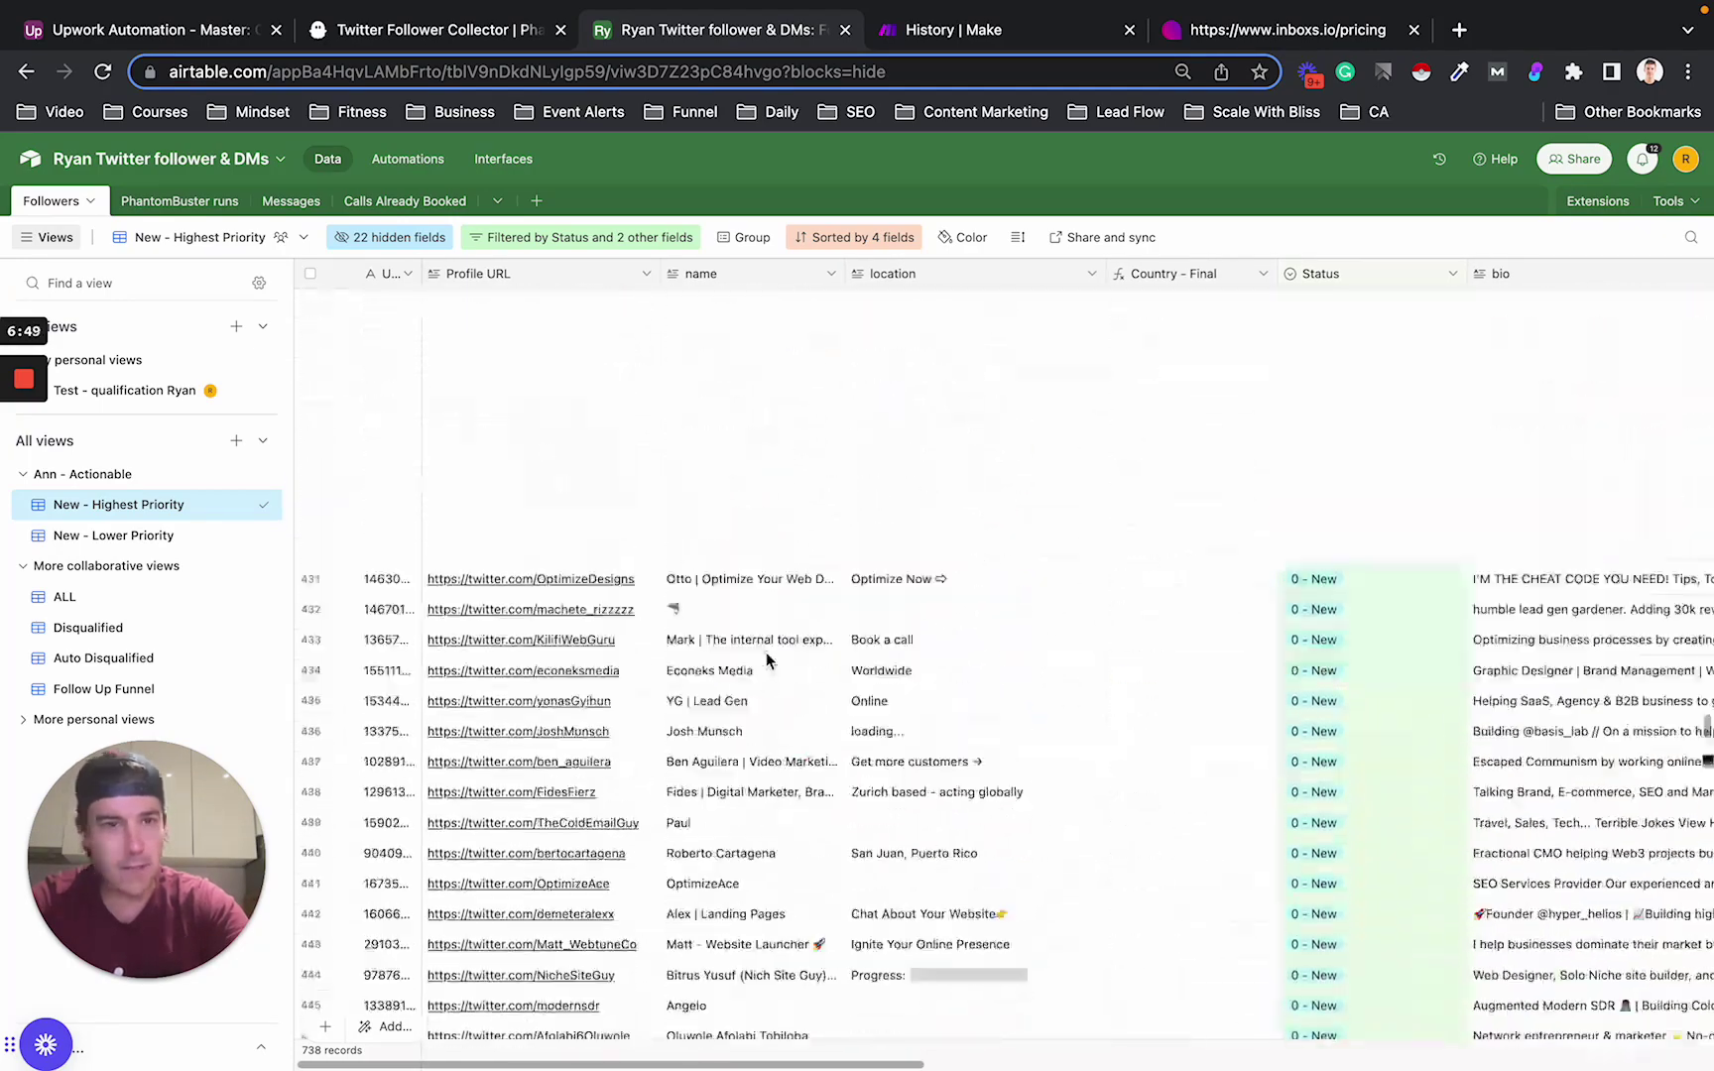
{"action": "left_click", "coordinate": [387, 37]}
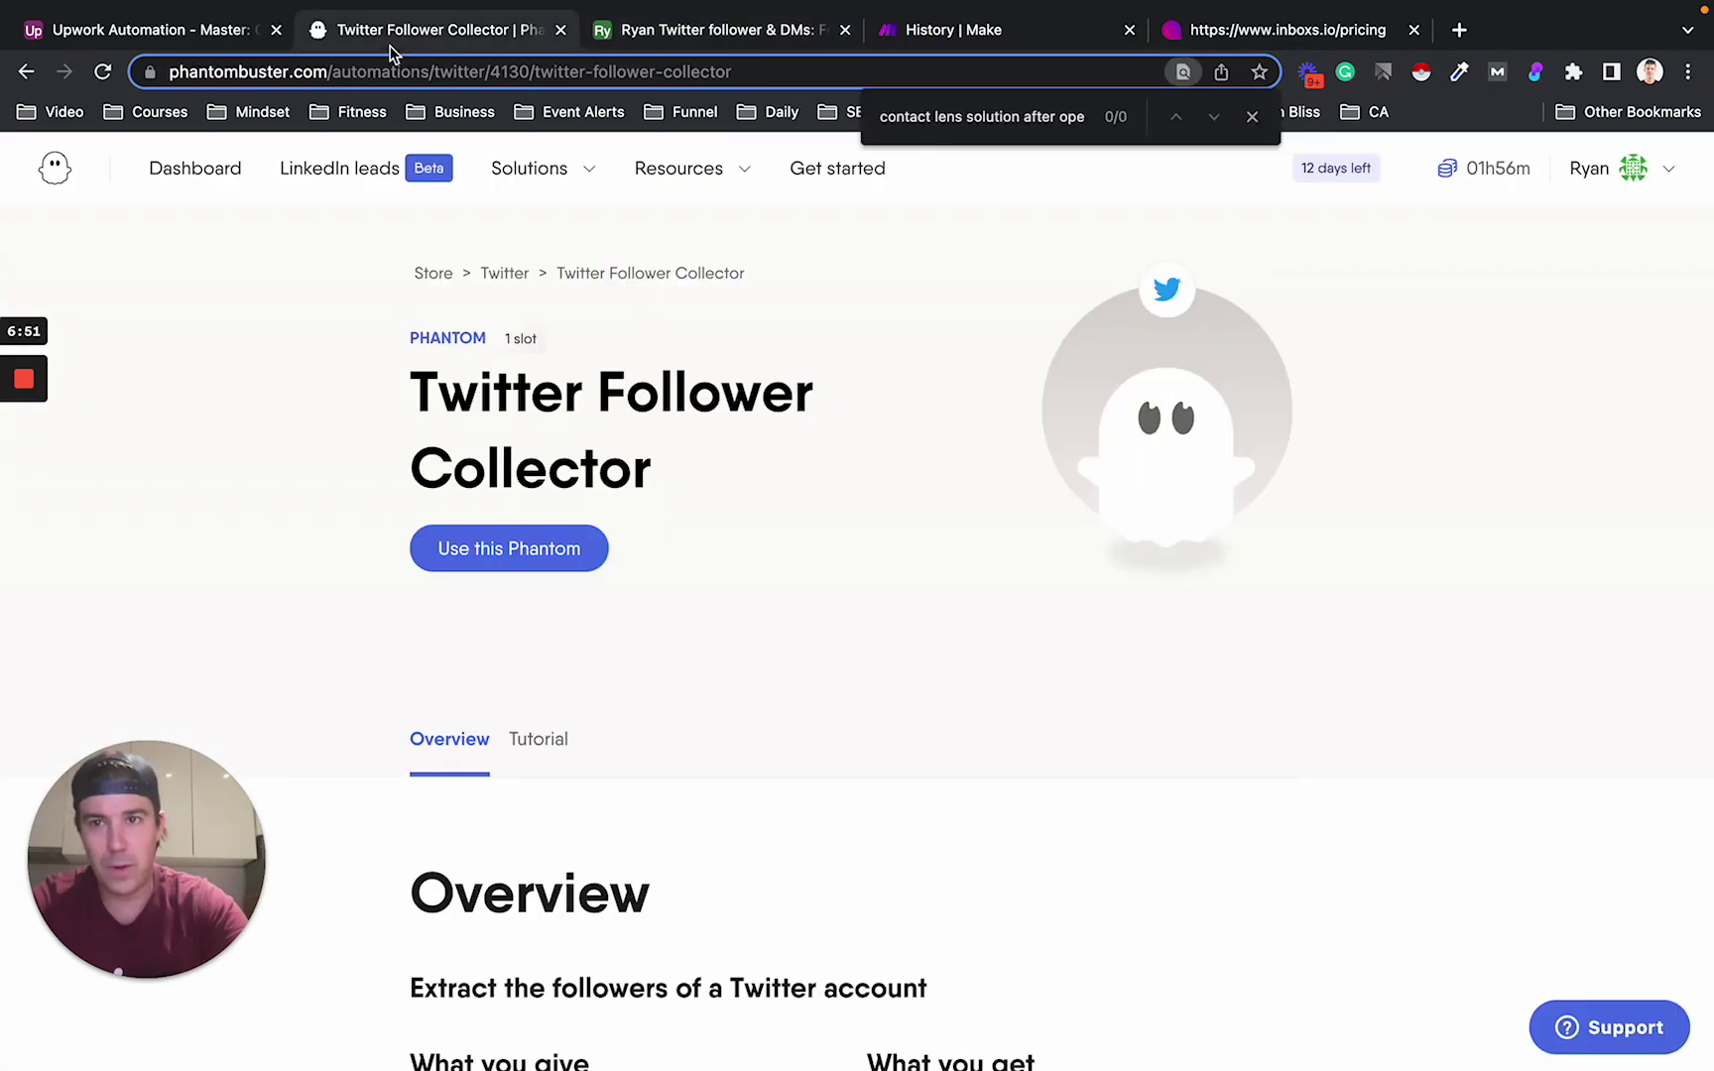
{"action": "left_click", "coordinate": [742, 109]}
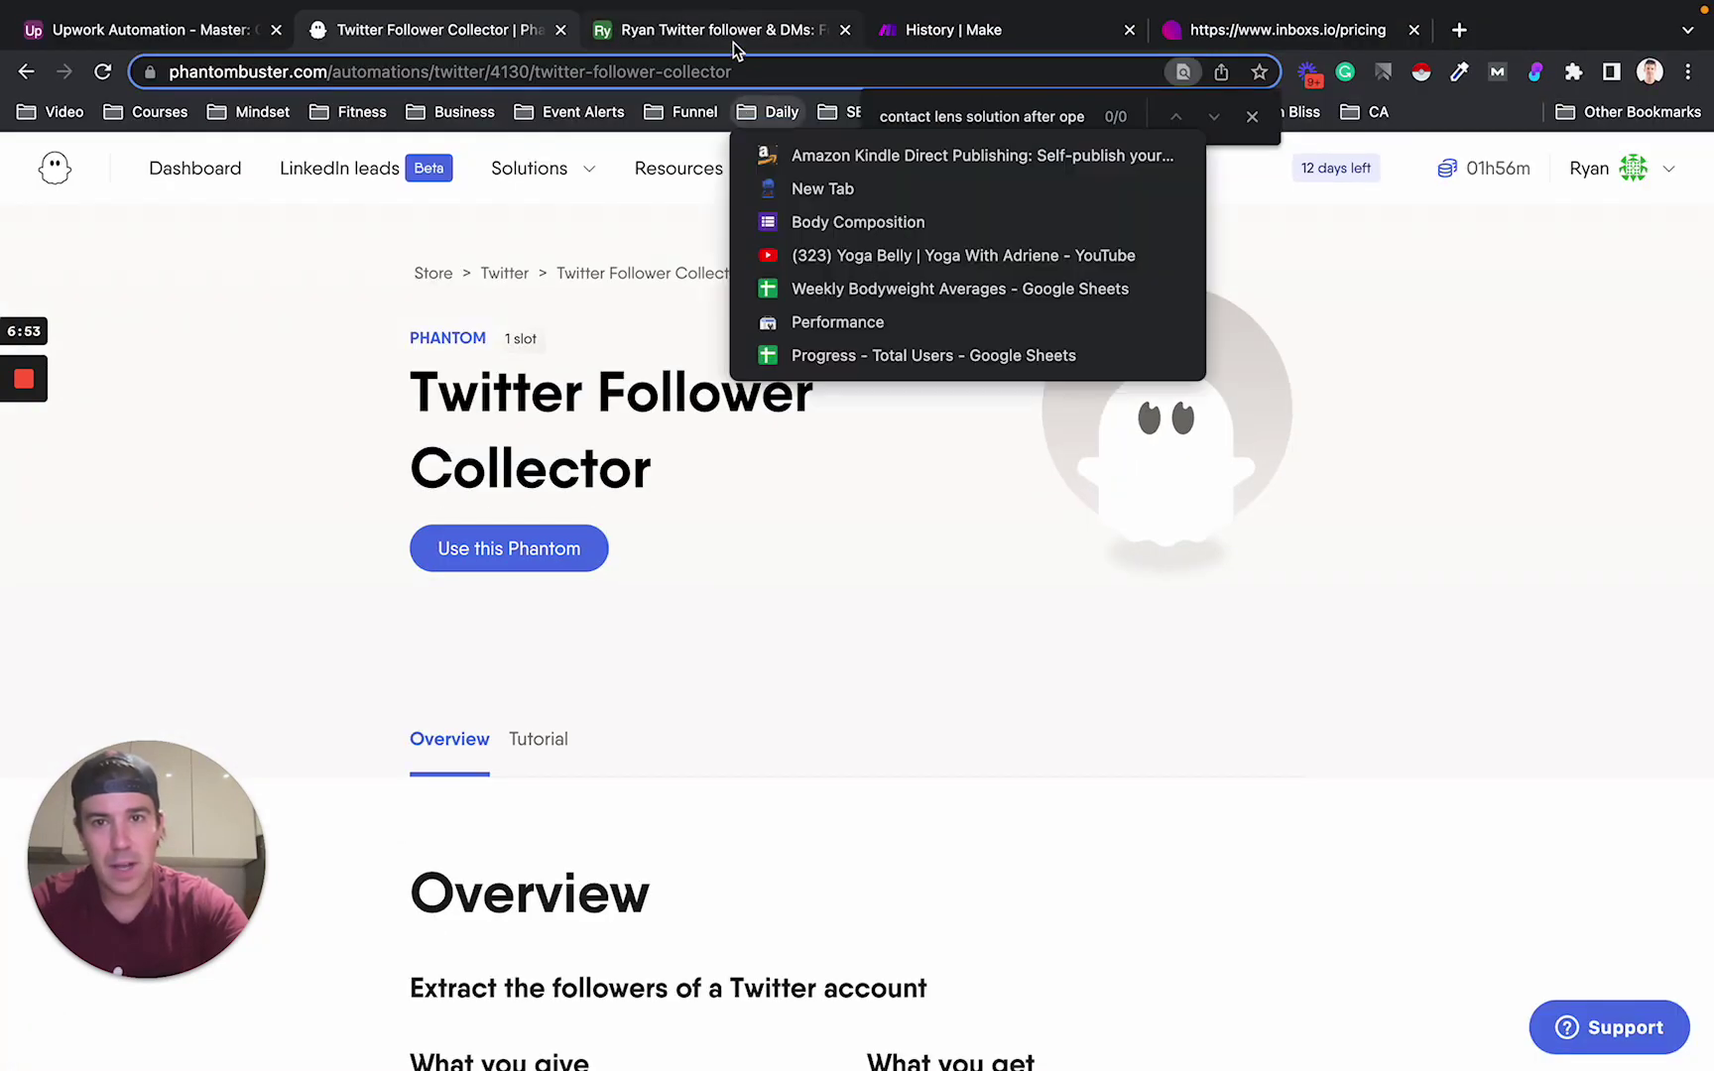
{"action": "left_click", "coordinate": [986, 38]}
{"action": "left_click", "coordinate": [987, 38]}
{"action": "left_click", "coordinate": [686, 35]}
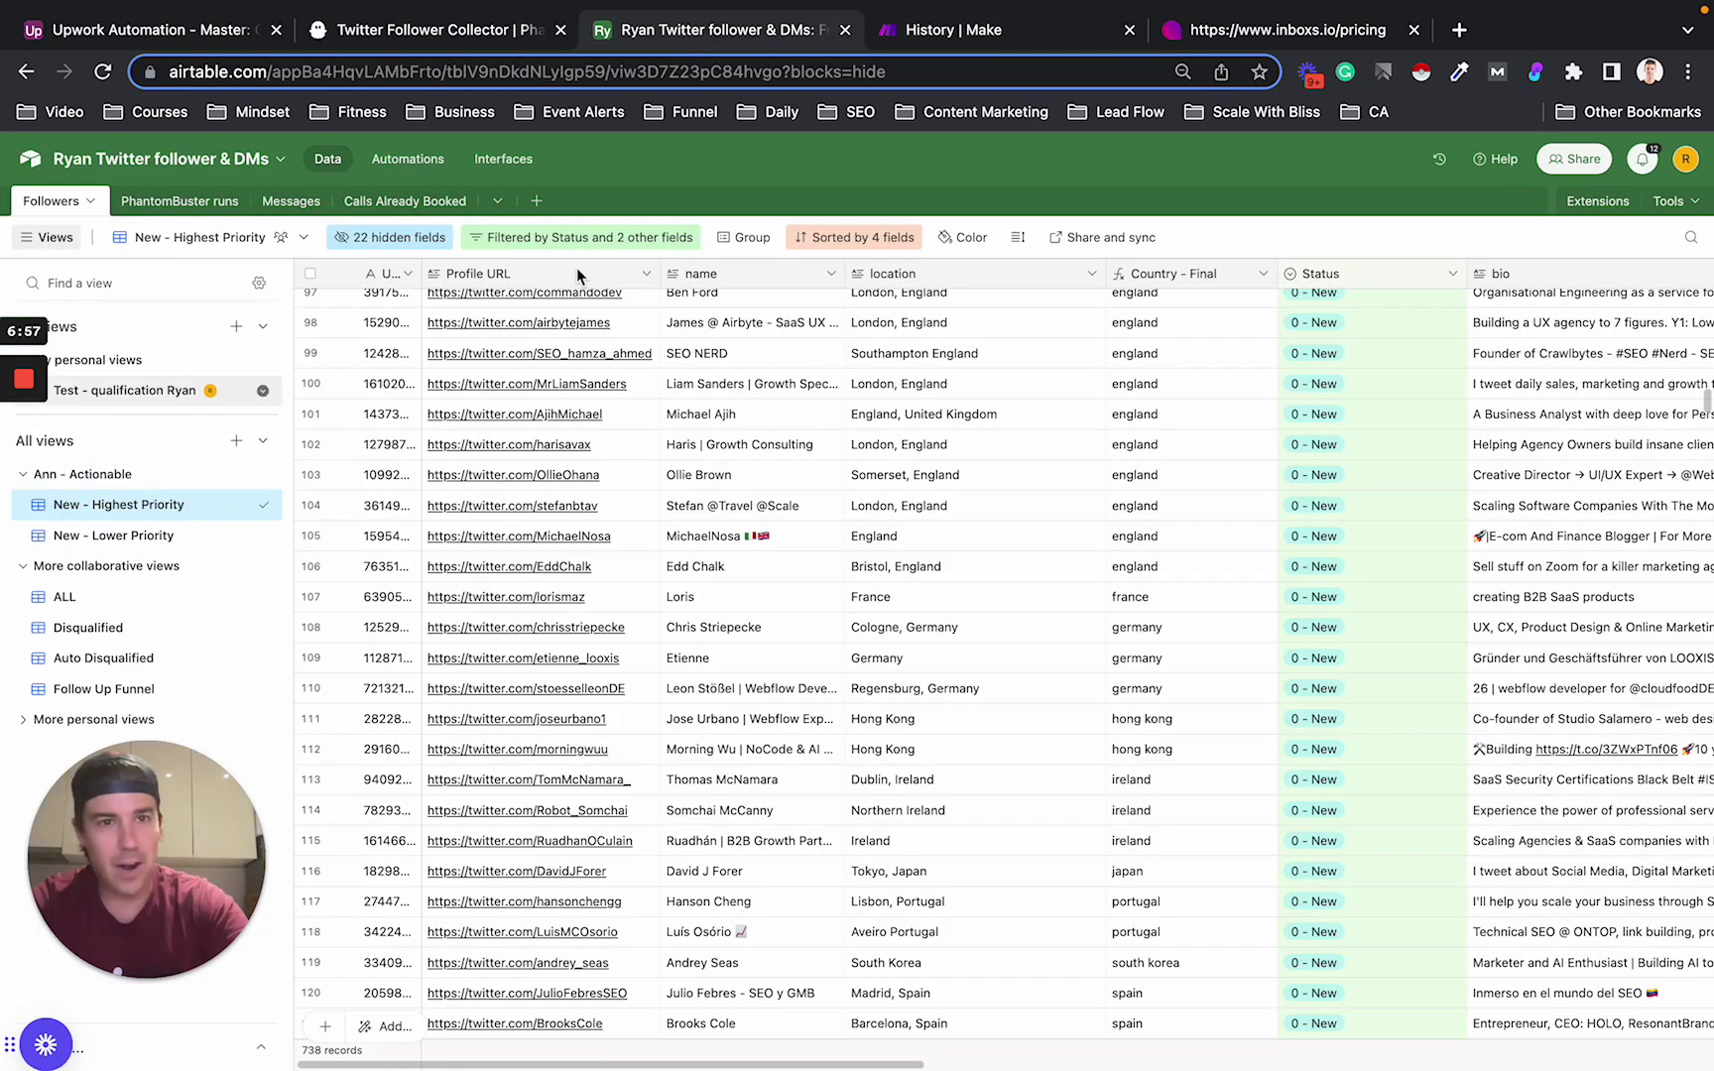
{"action": "left_click", "coordinate": [1252, 41]}
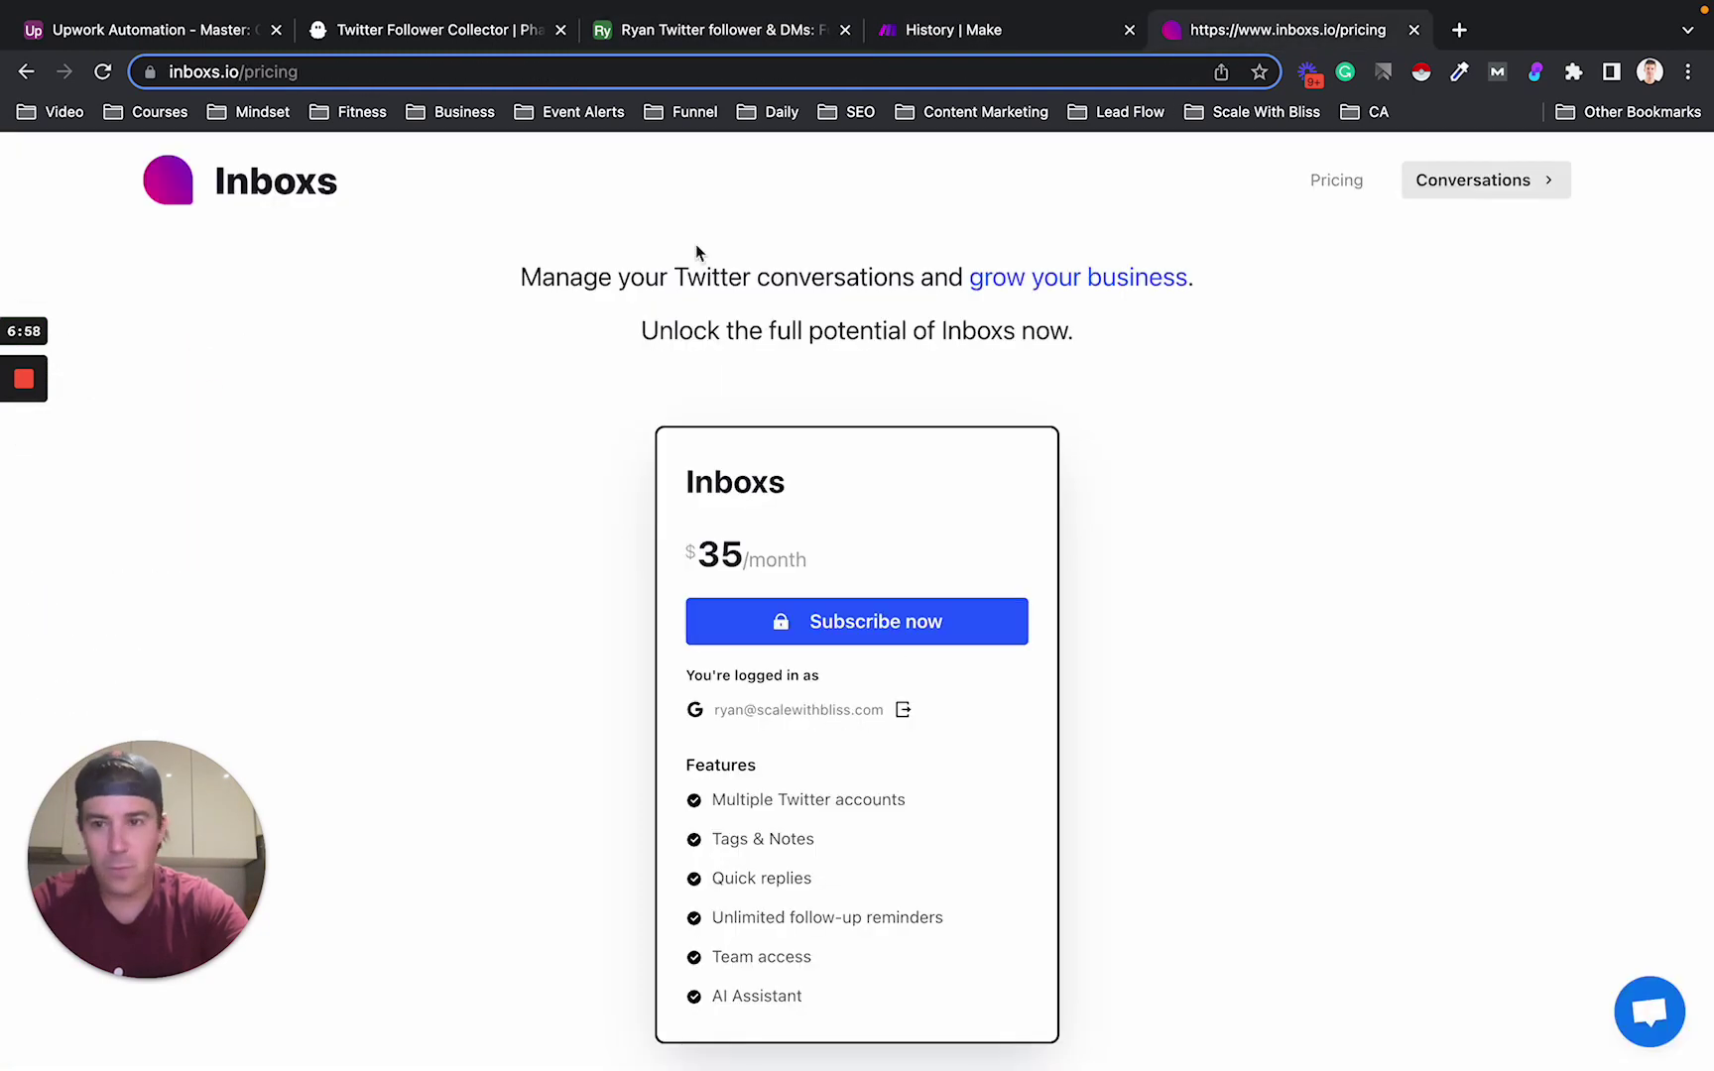
{"action": "left_click", "coordinate": [662, 36]}
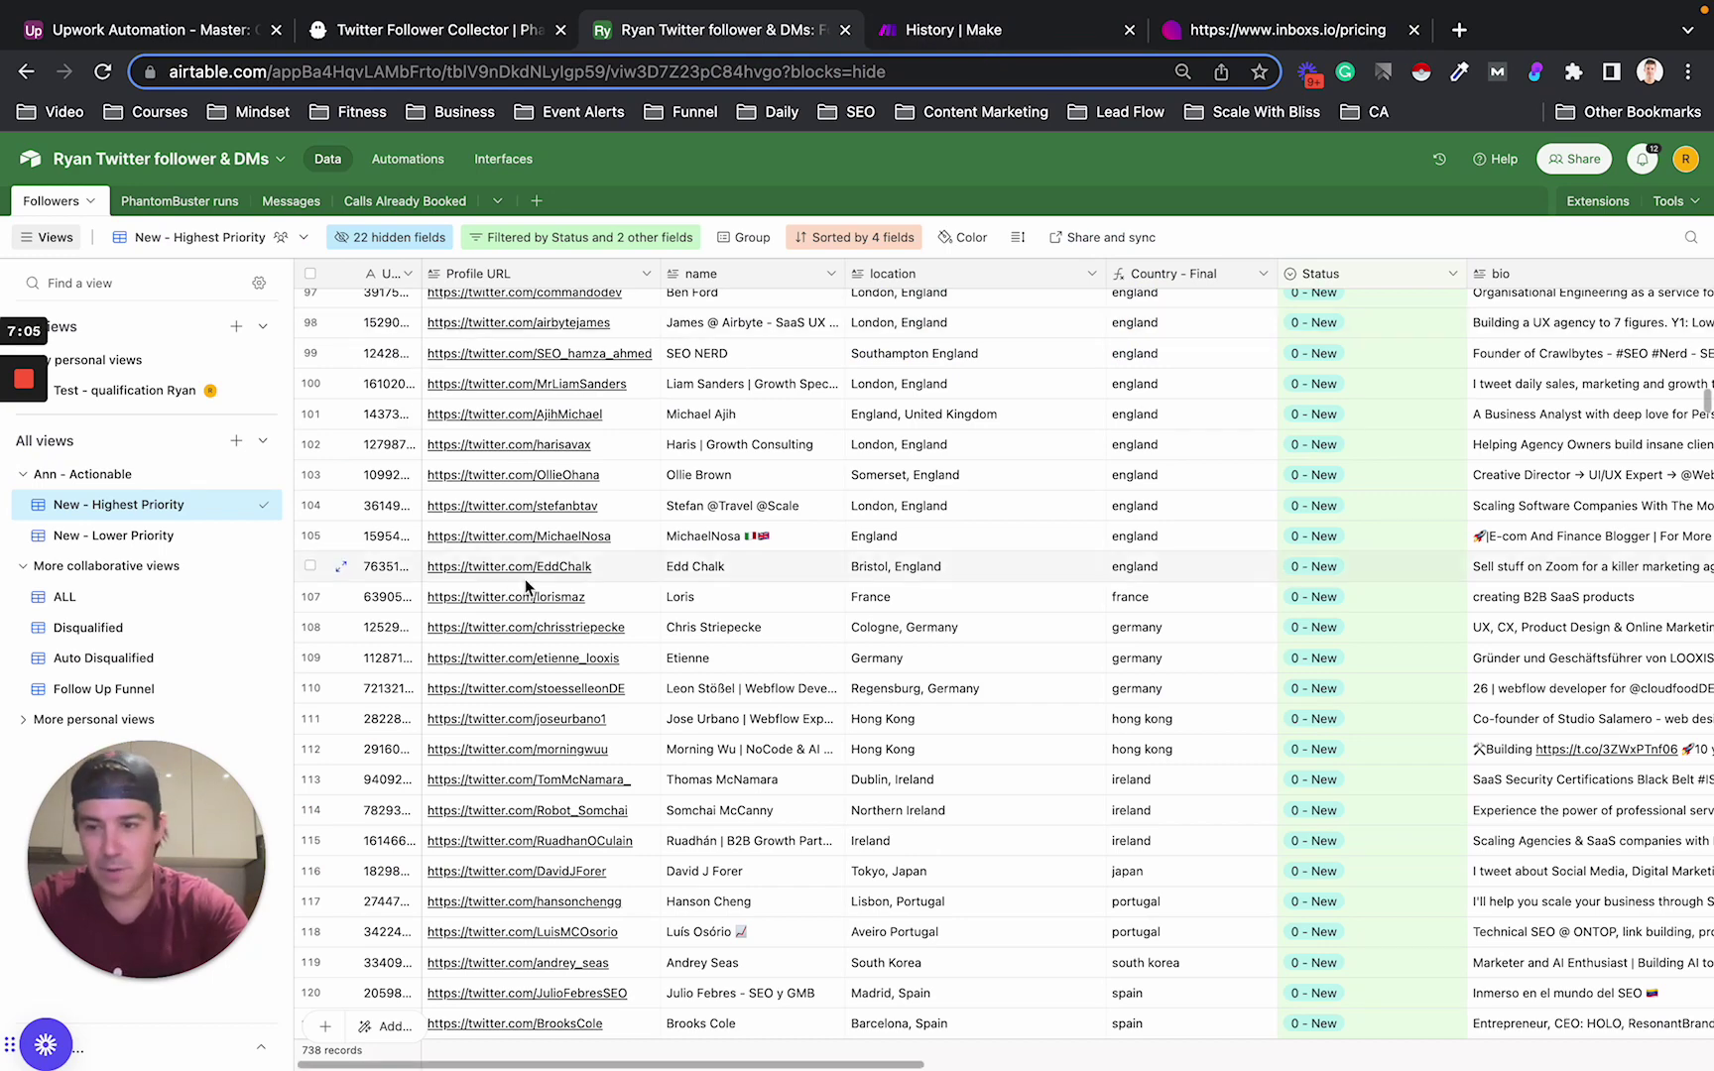
{"action": "scroll", "coordinate": [701, 652], "scroll_direction": "up", "scroll_amount": 1}
{"action": "scroll", "coordinate": [700, 652], "scroll_direction": "up", "scroll_amount": 20}
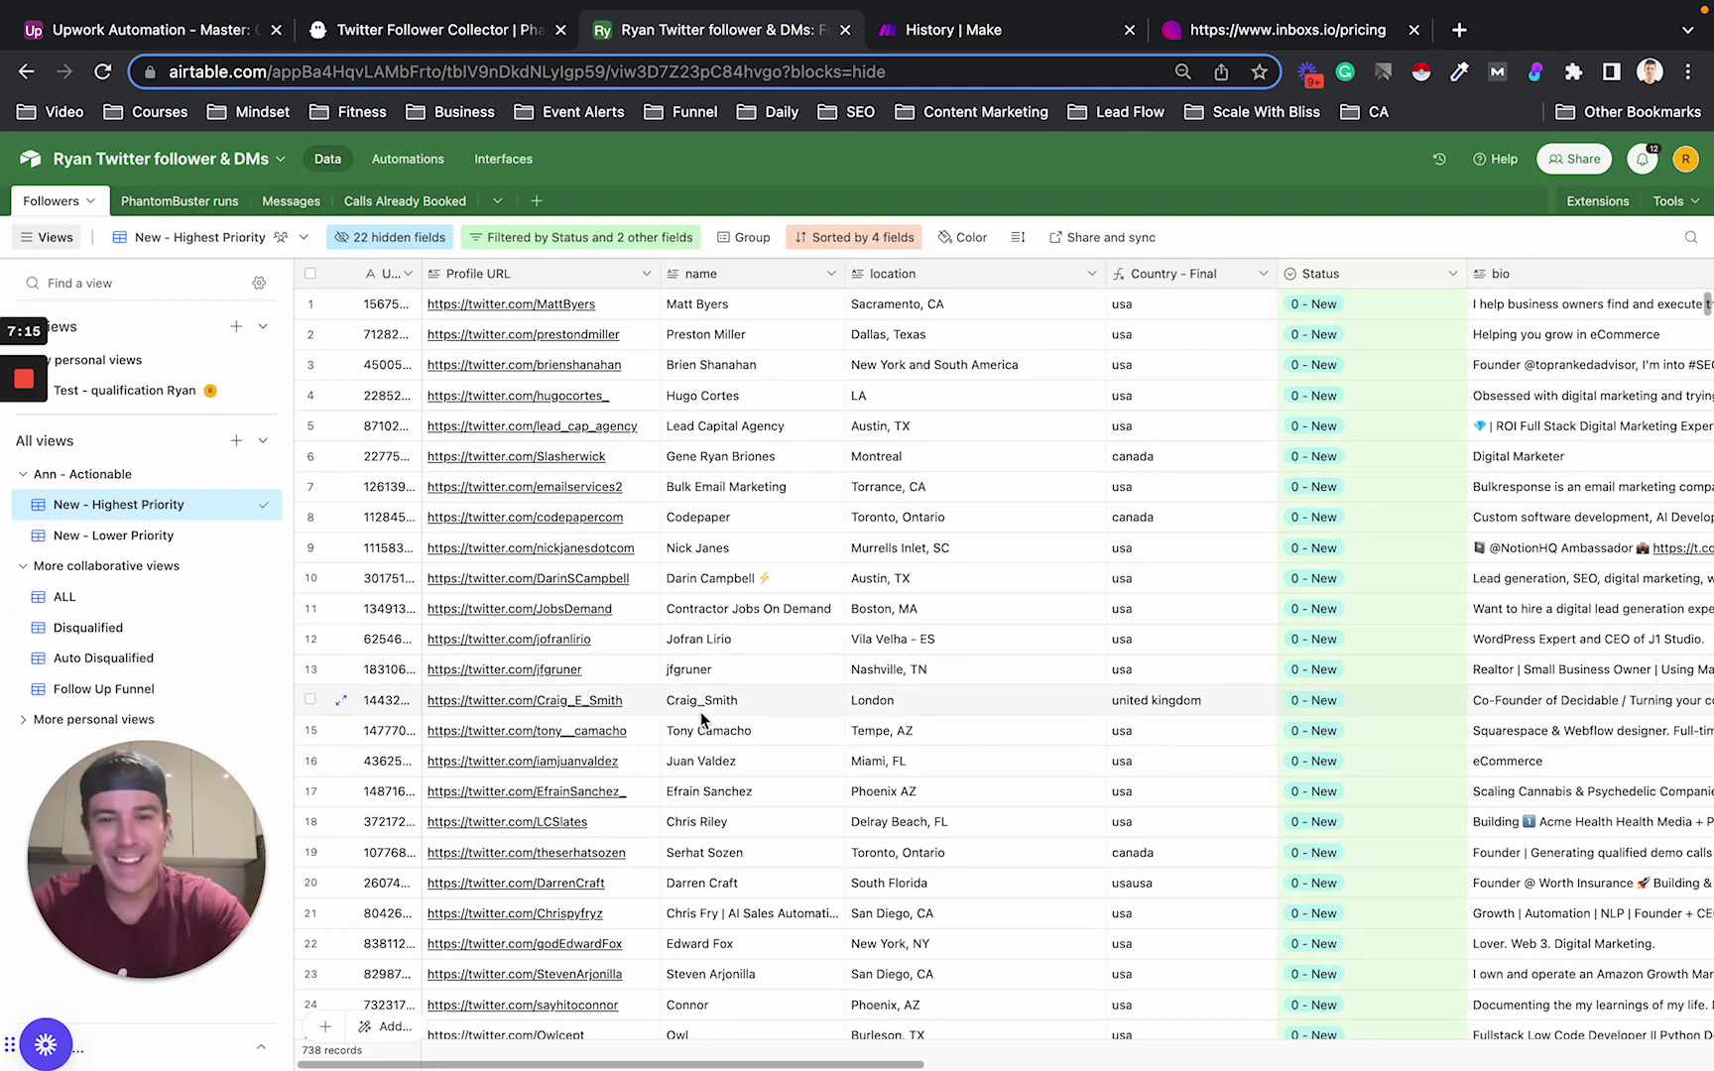
{"action": "left_click", "coordinate": [1571, 489]}
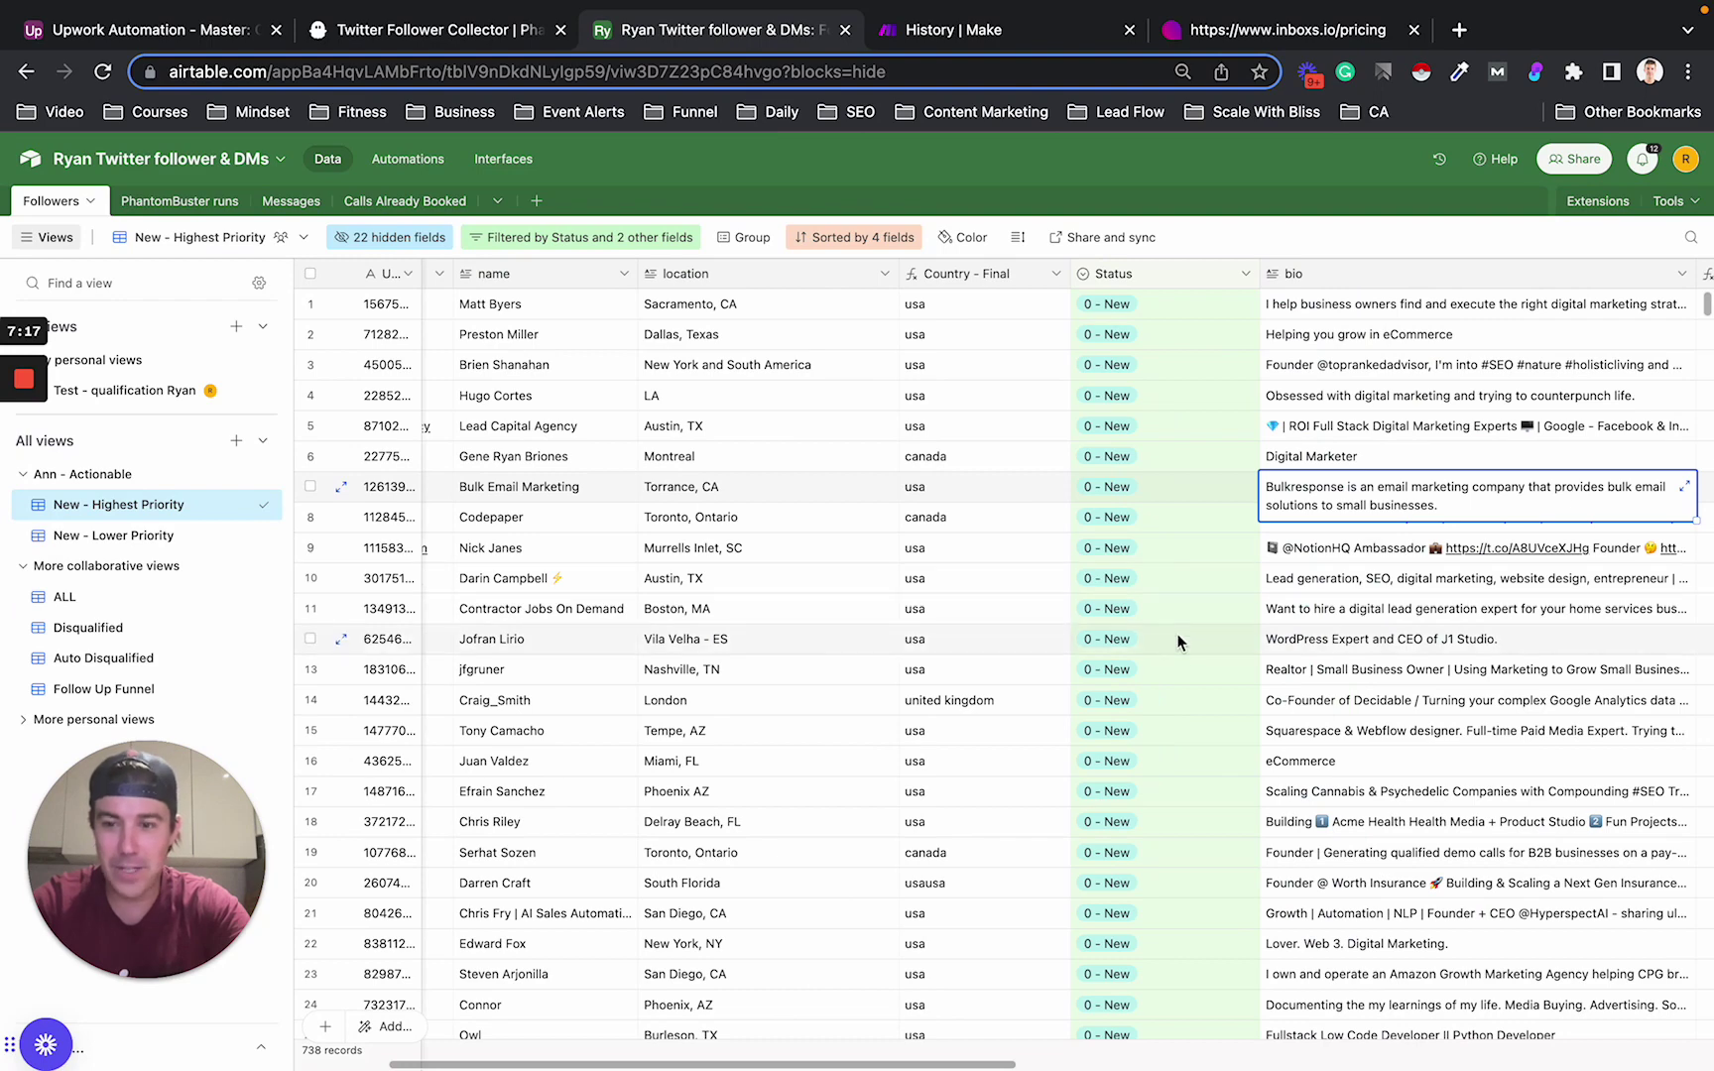
{"action": "scroll", "coordinate": [1179, 642], "scroll_direction": "left", "scroll_amount": 3}
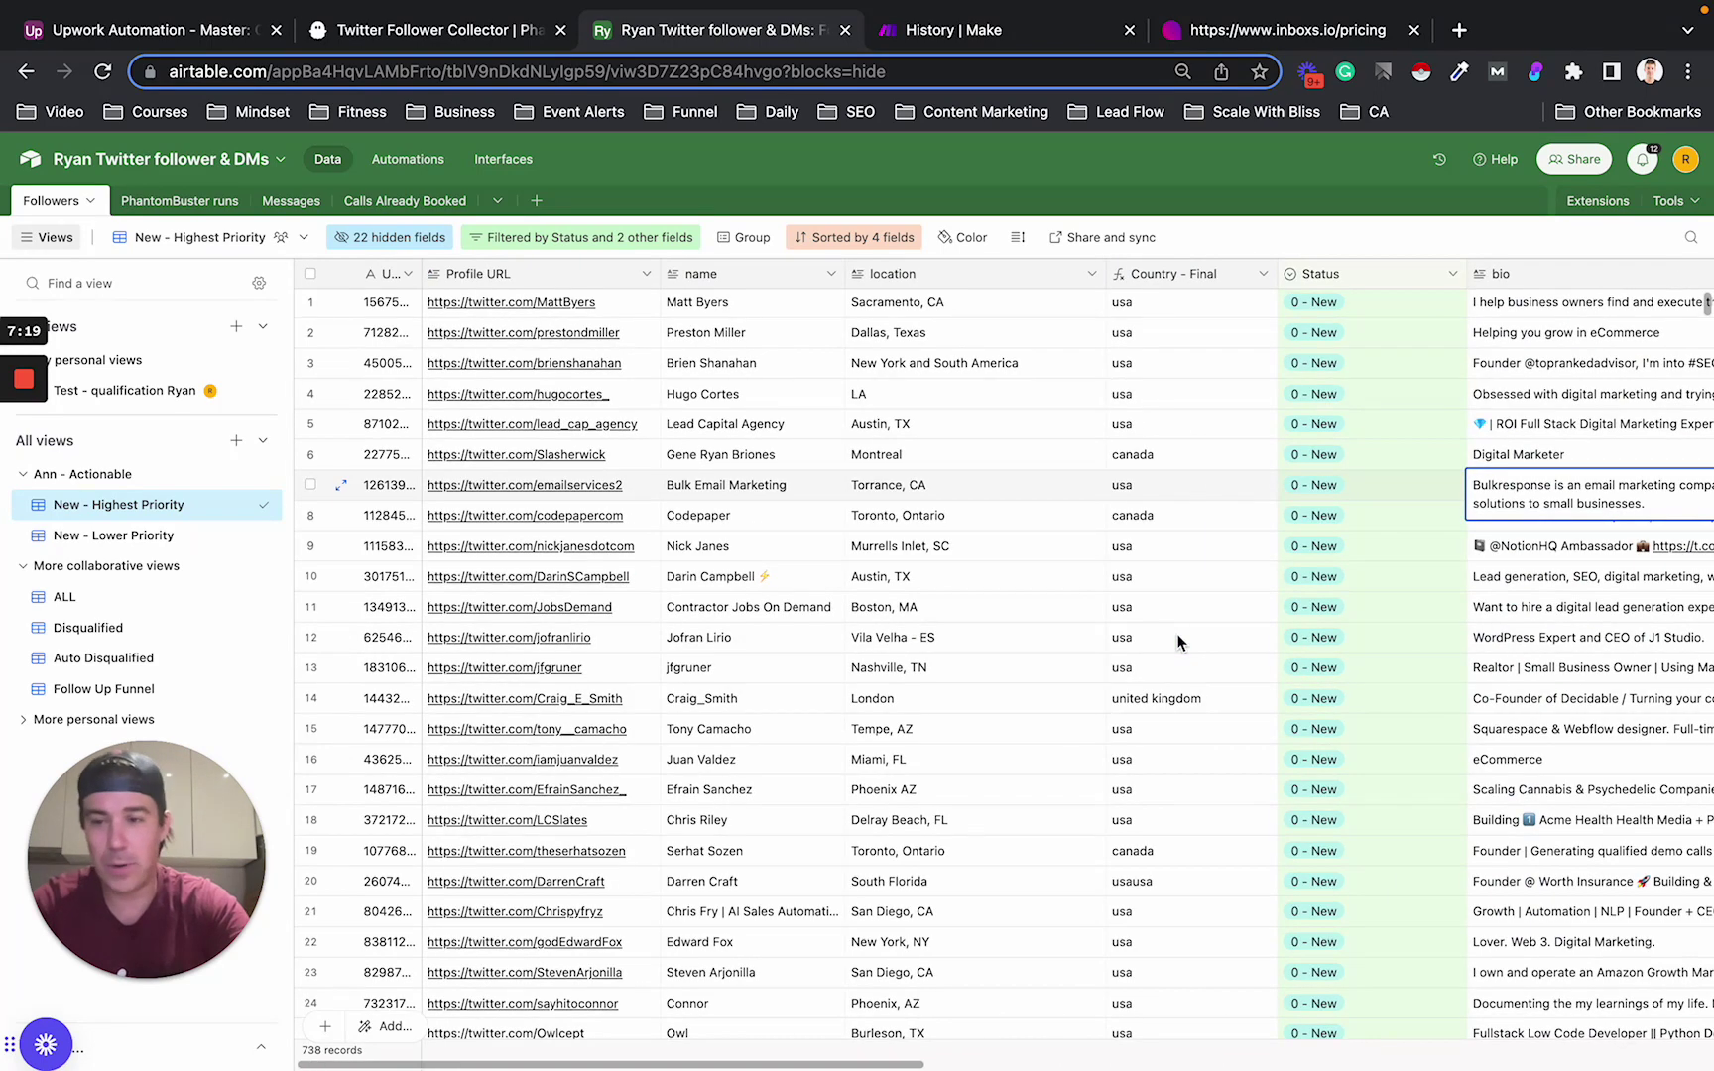